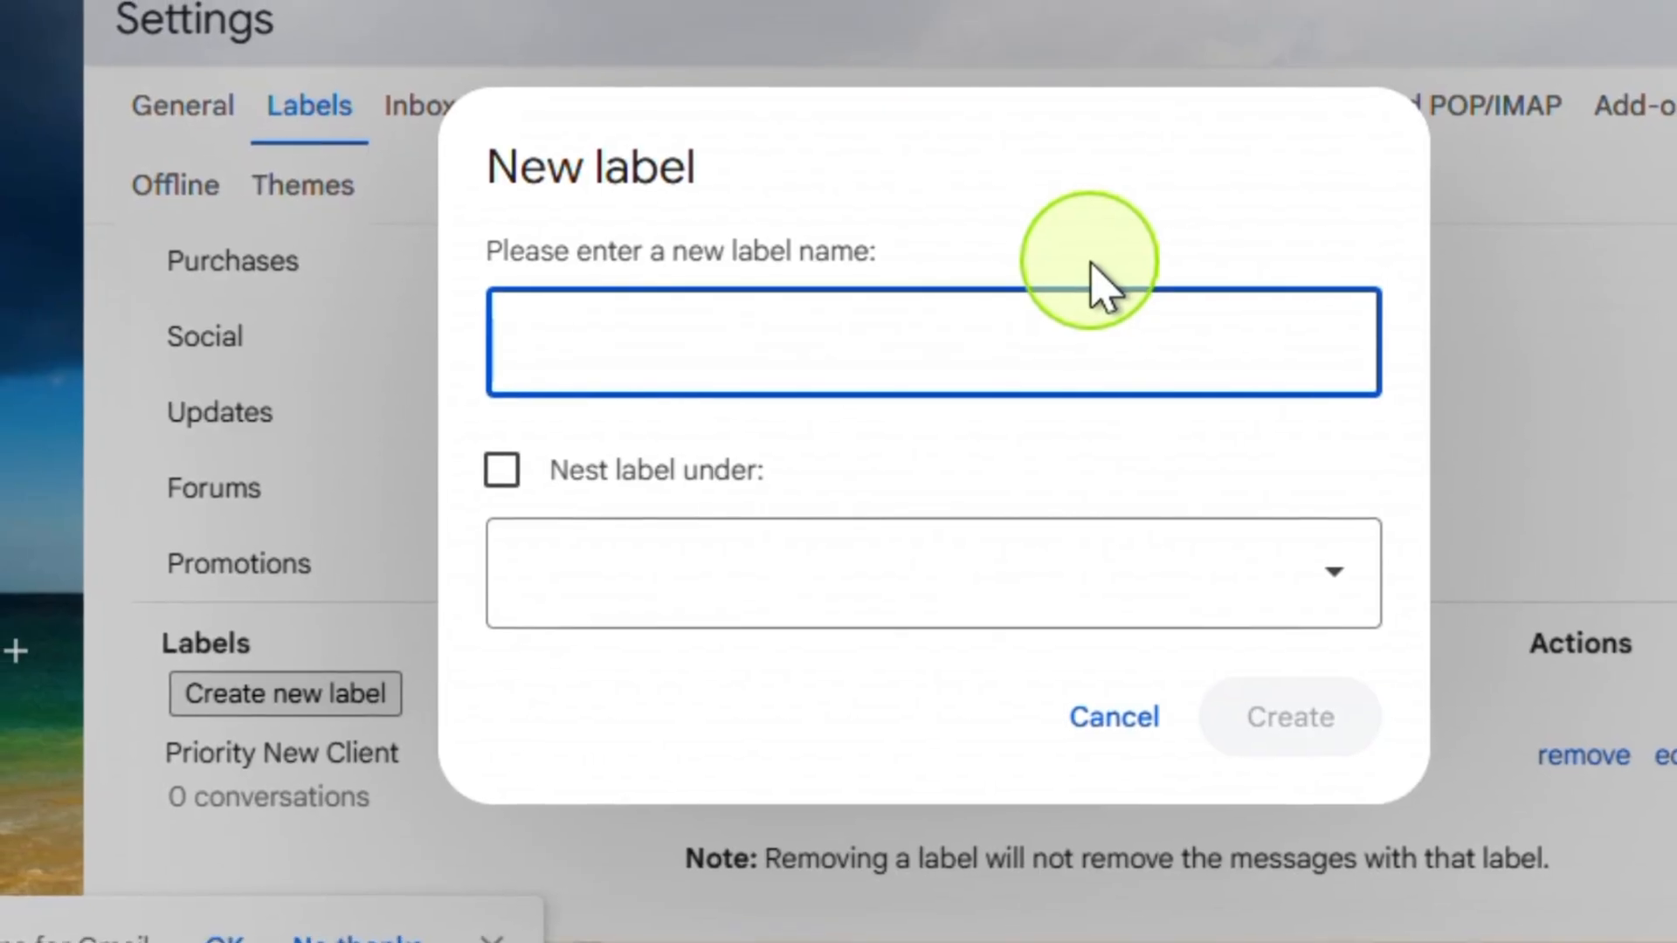
# Step: Create a new label named "Priority Client" without nesting it under another label
pyautogui.write('Priority ')
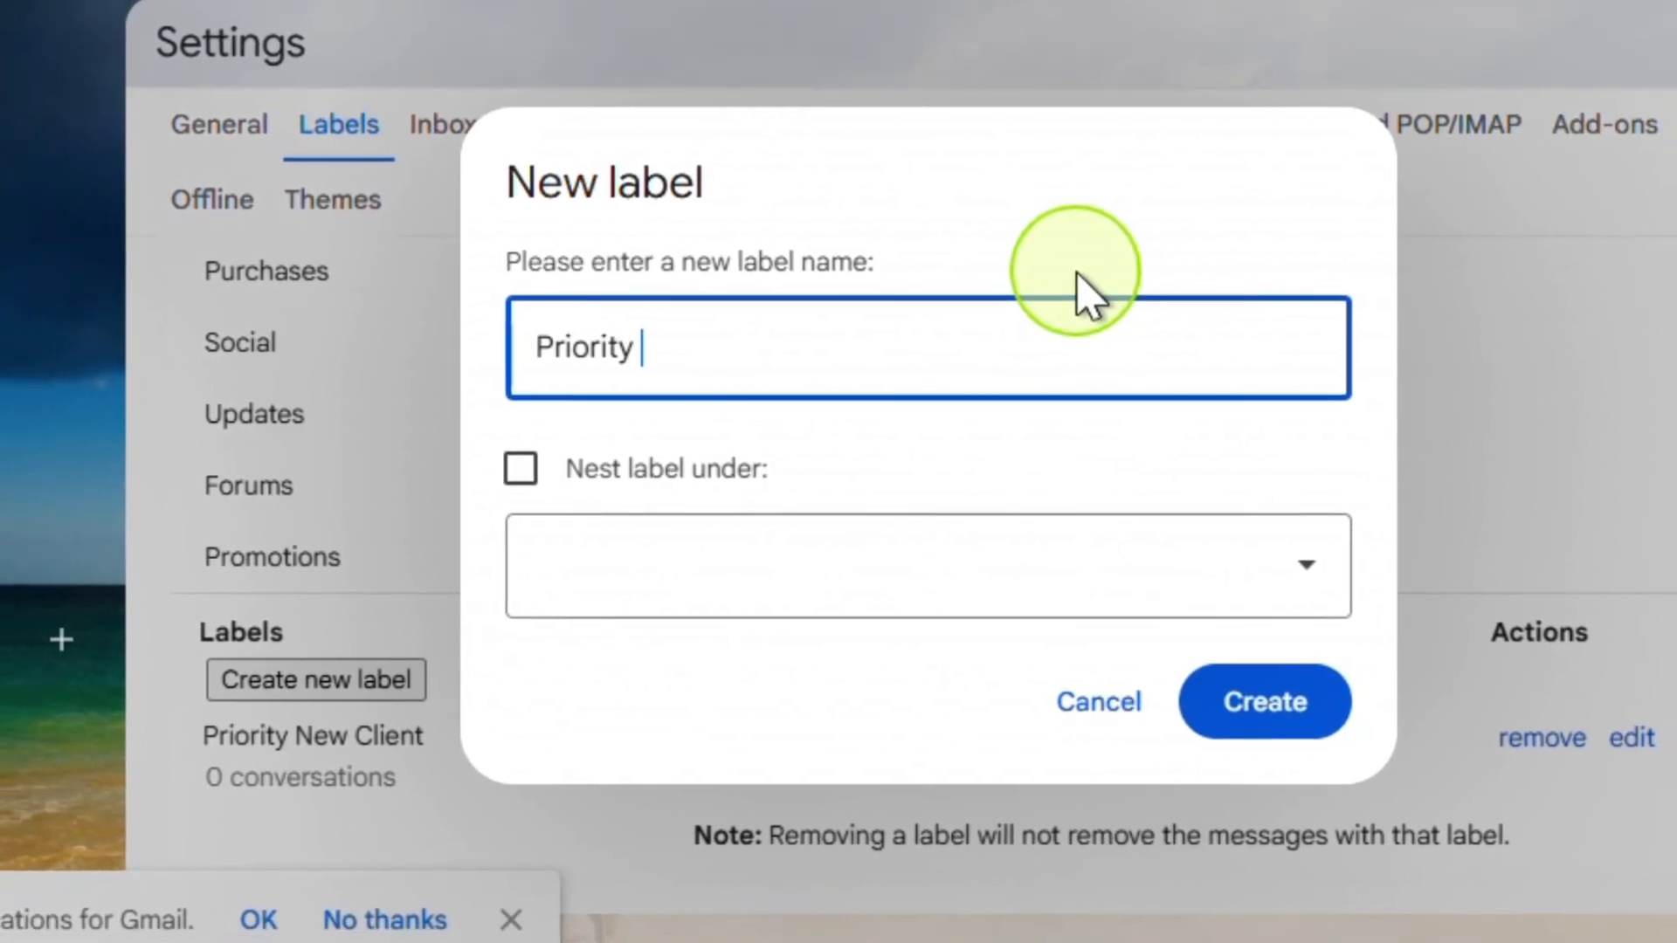
pyautogui.write('Client')
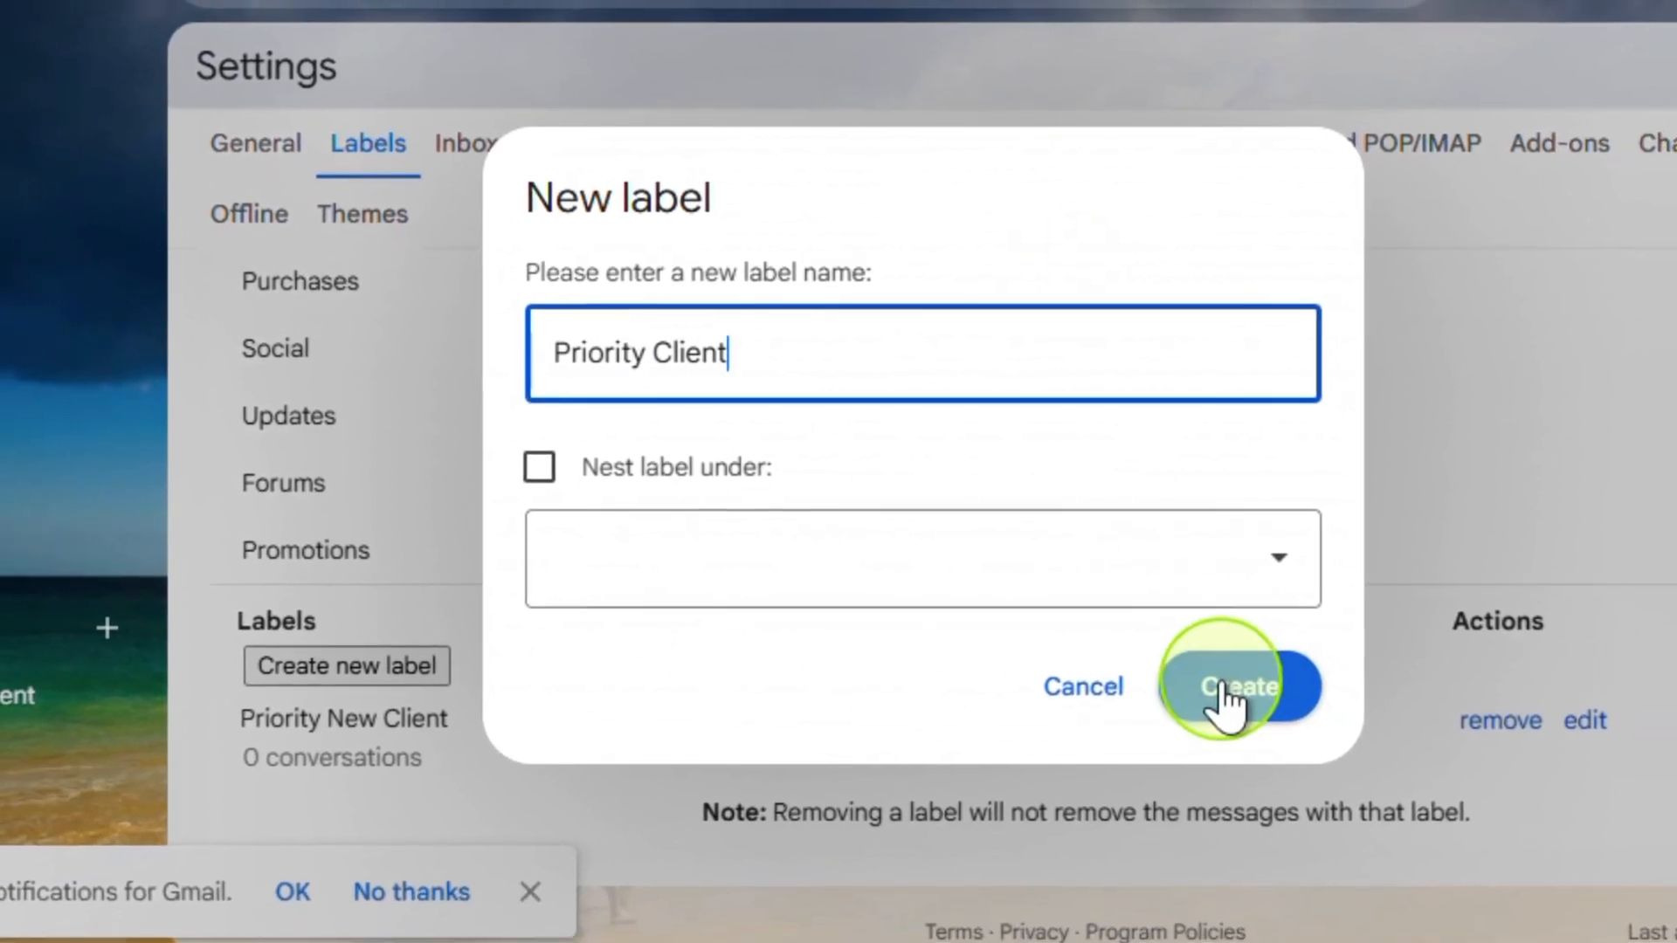
pyautogui.click(1223, 688)
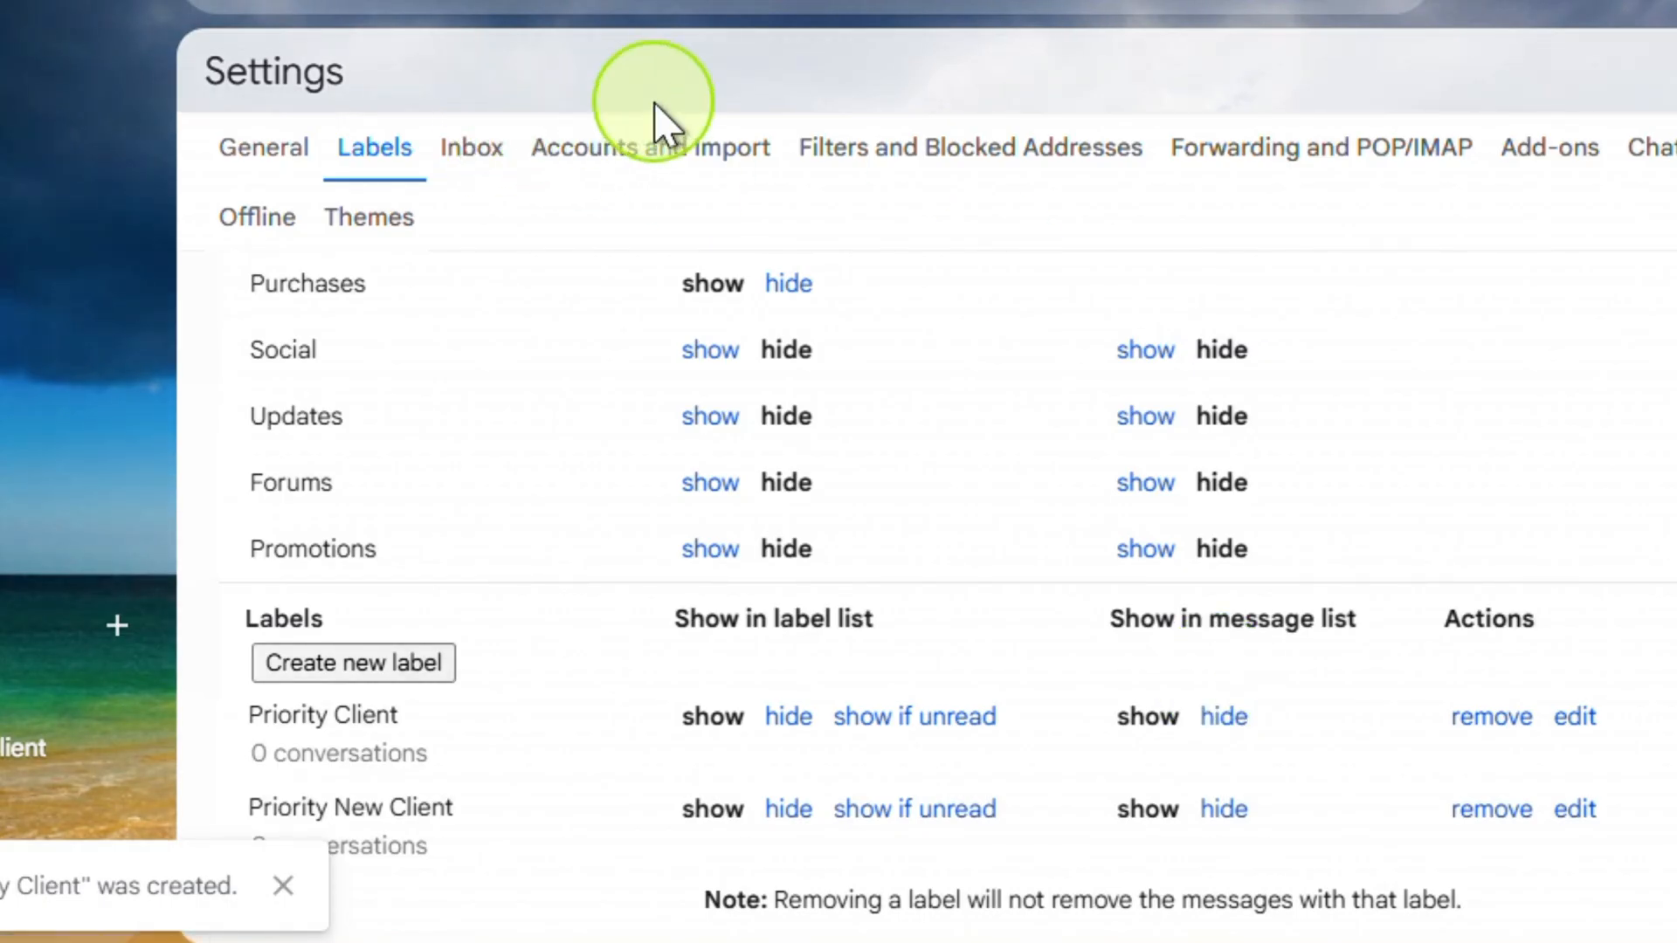
pyautogui.click(904, 150)
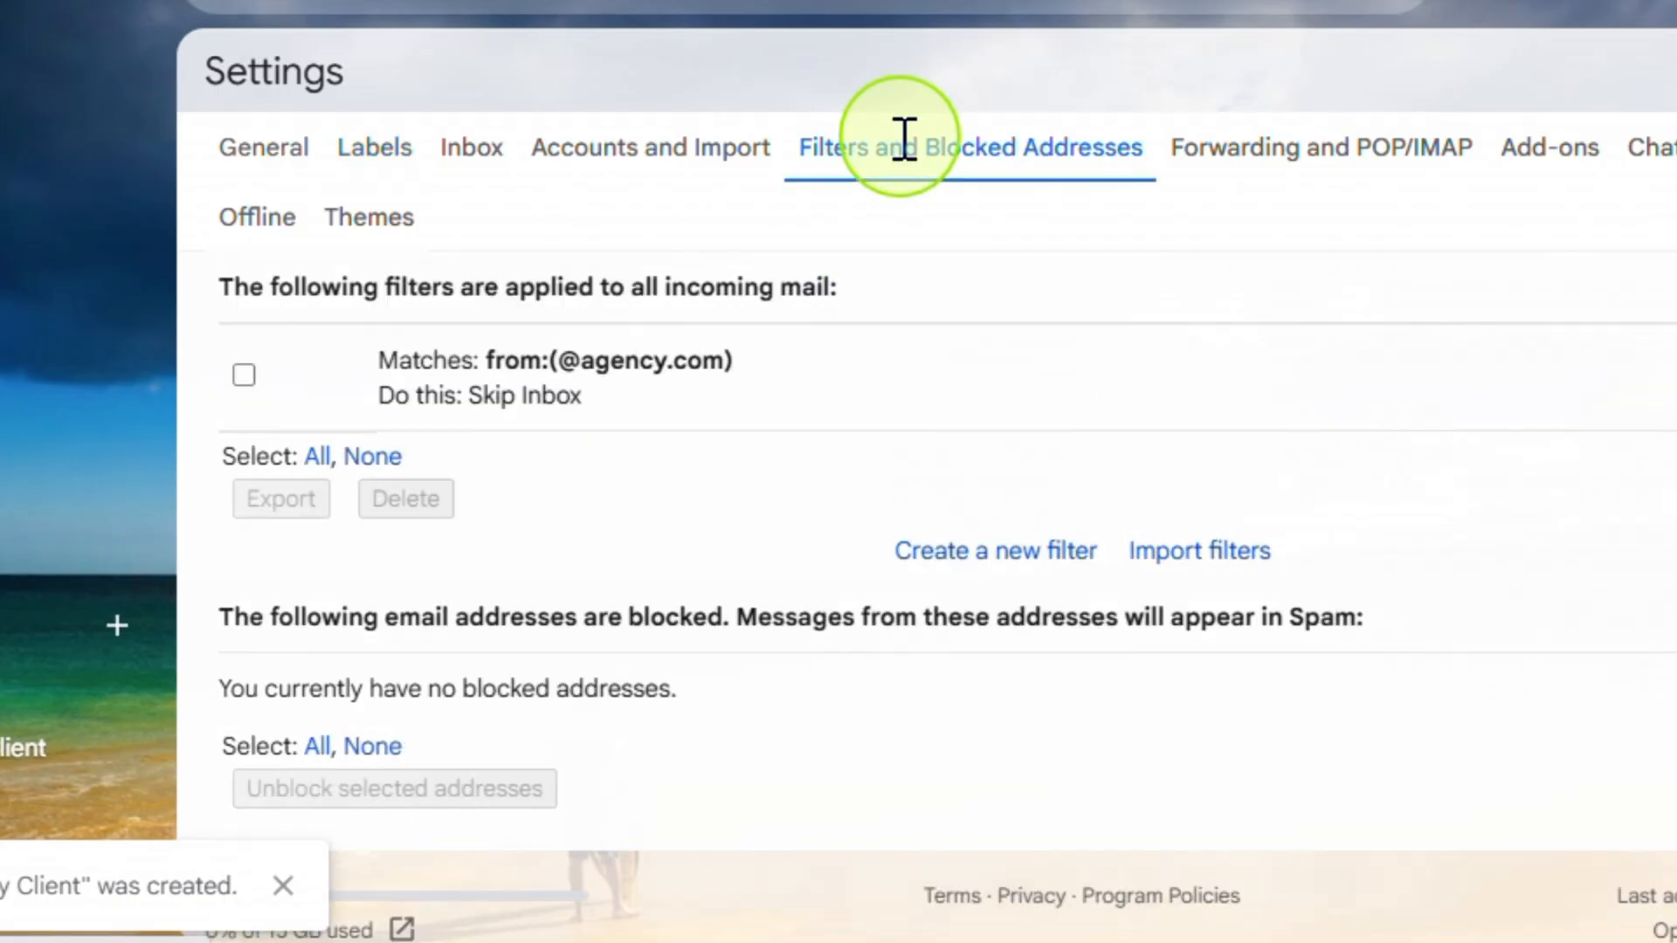
pyautogui.click(952, 529)
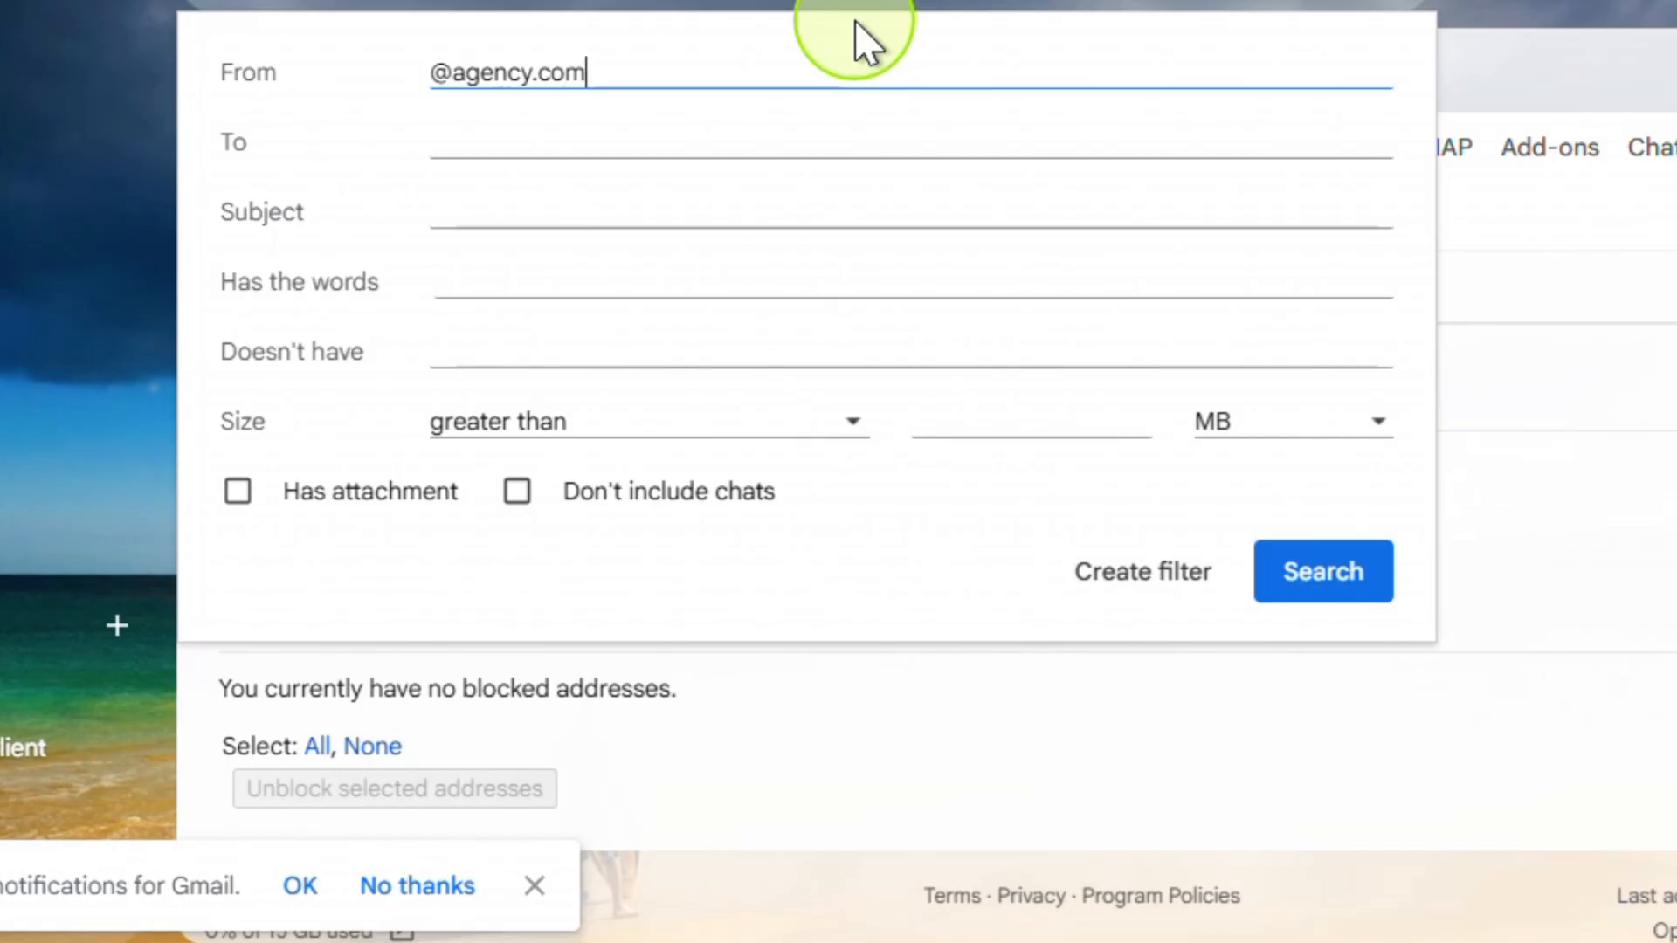
pyautogui.click(1349, 572)
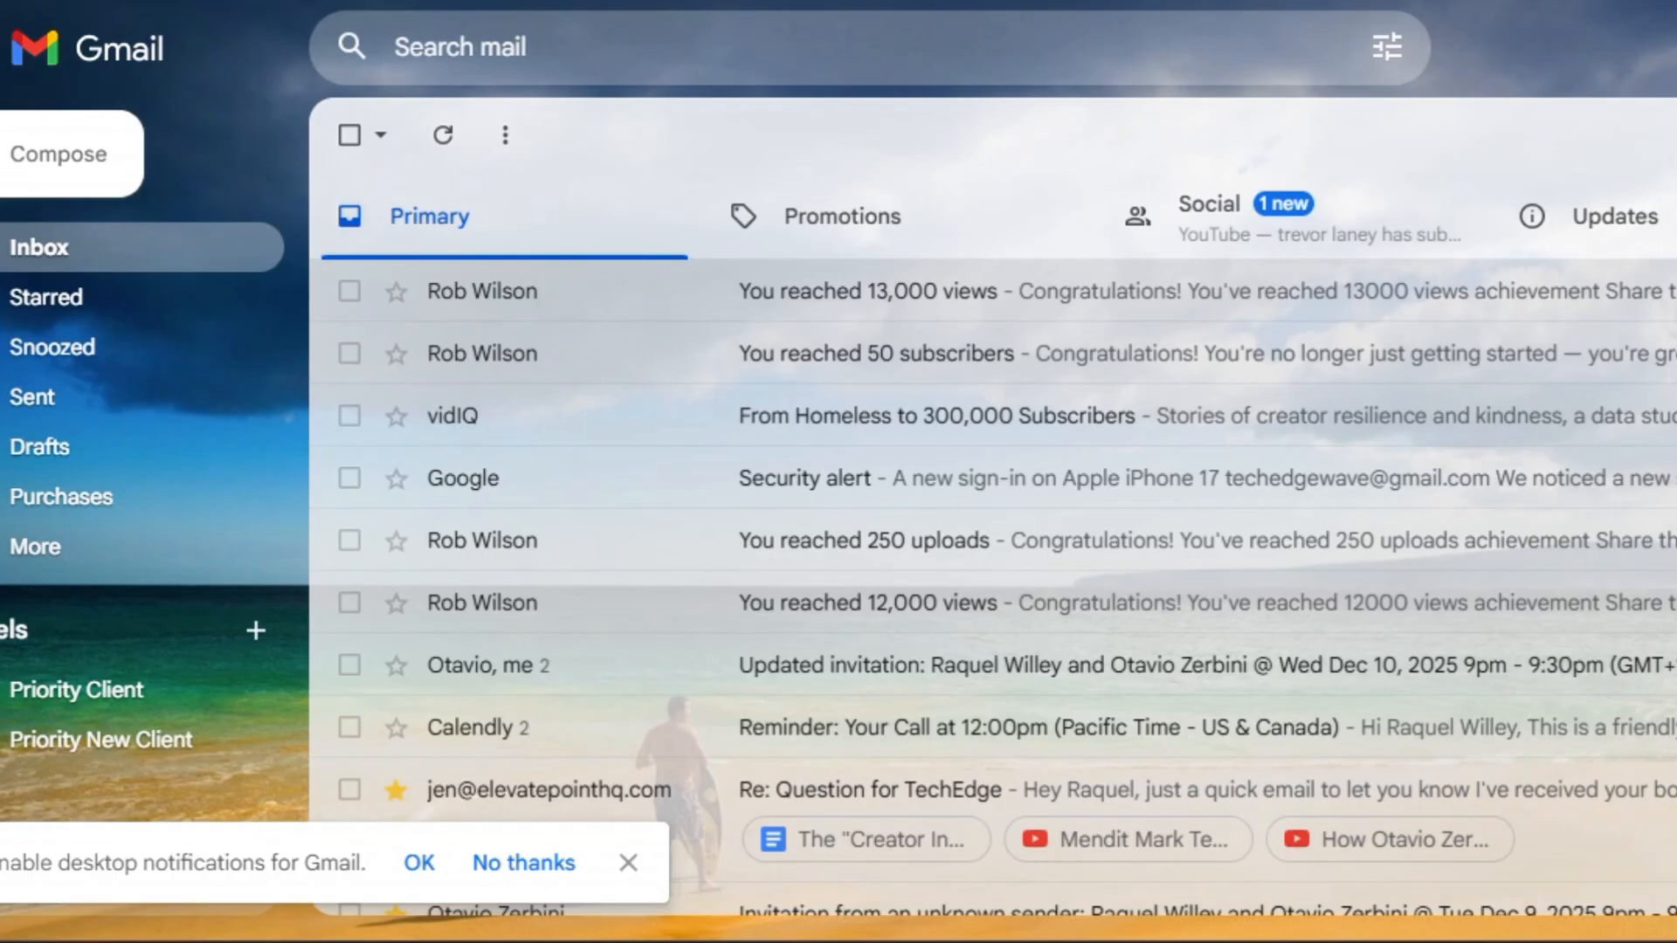
# Step: Bring up the keyboard shortcuts overview from the Updates category and enable the disabled shortcuts
pyautogui.click(1506, 219)
pyautogui.hotkey('shift', '/')
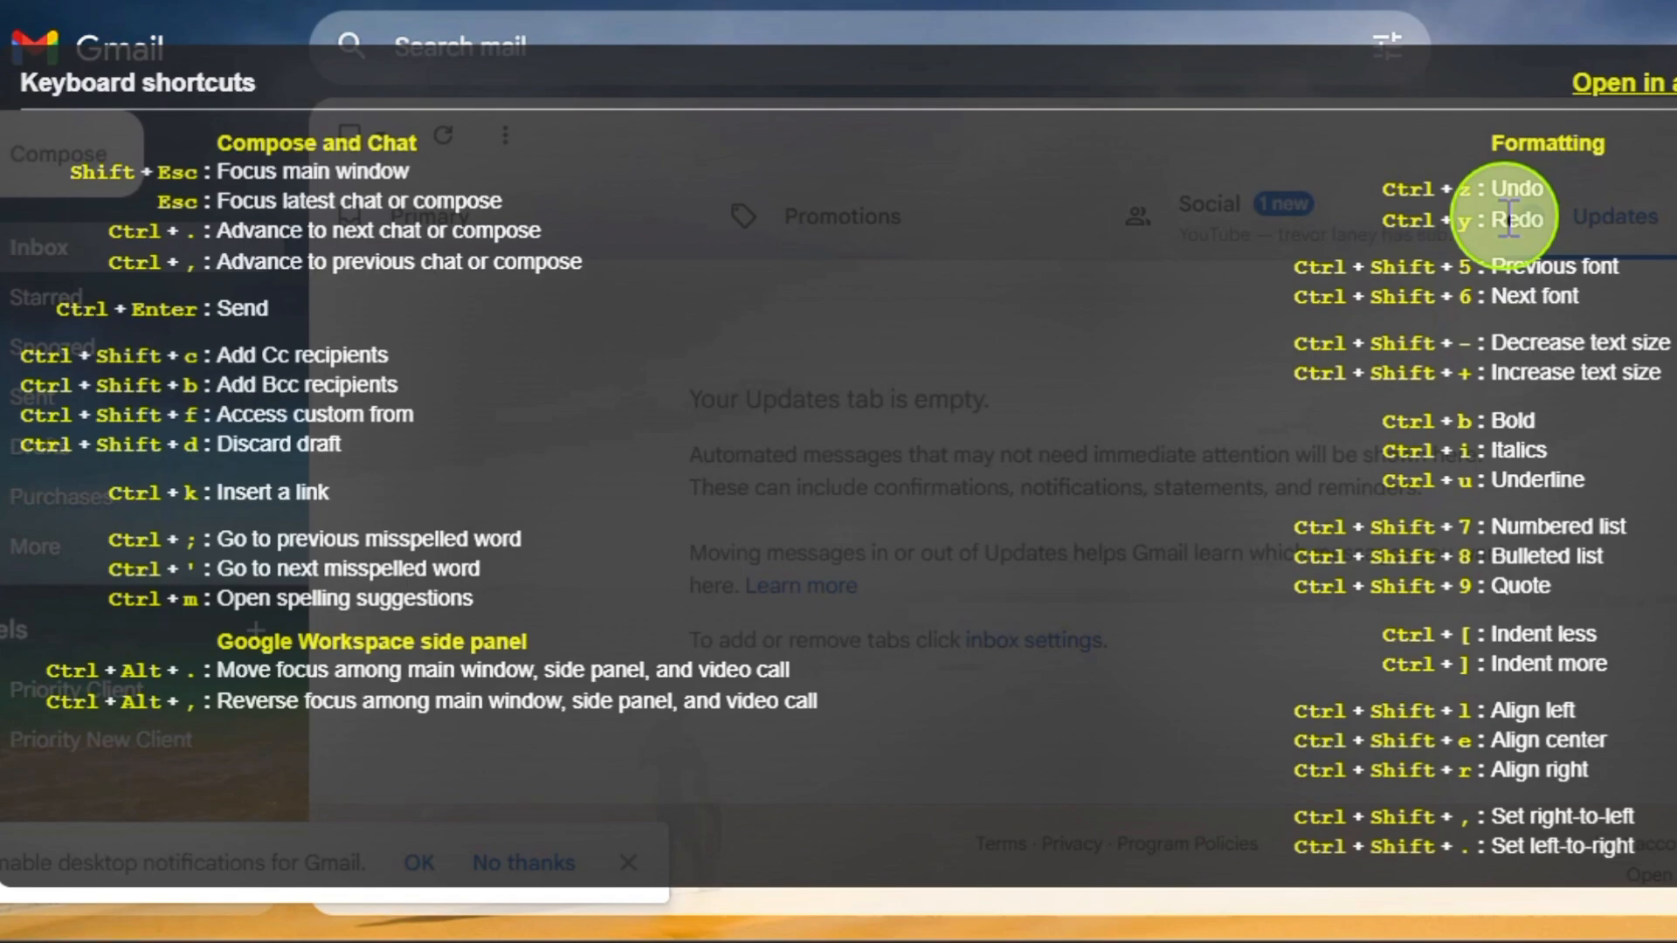
pyautogui.press('Tab')
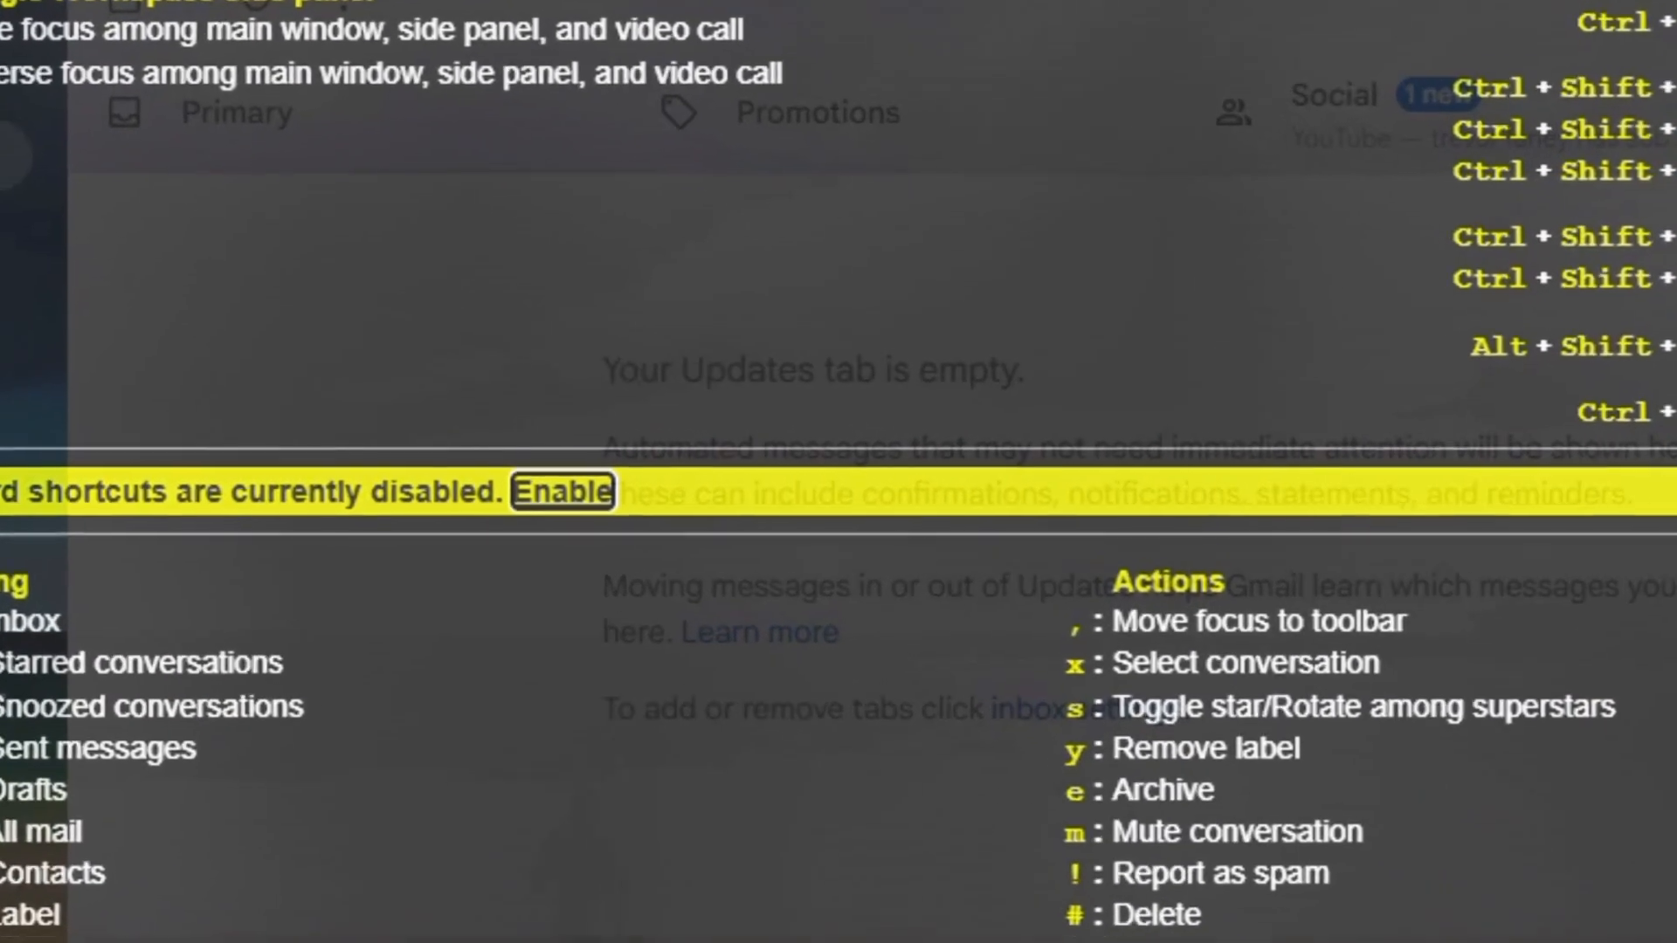
pyautogui.press('Return')
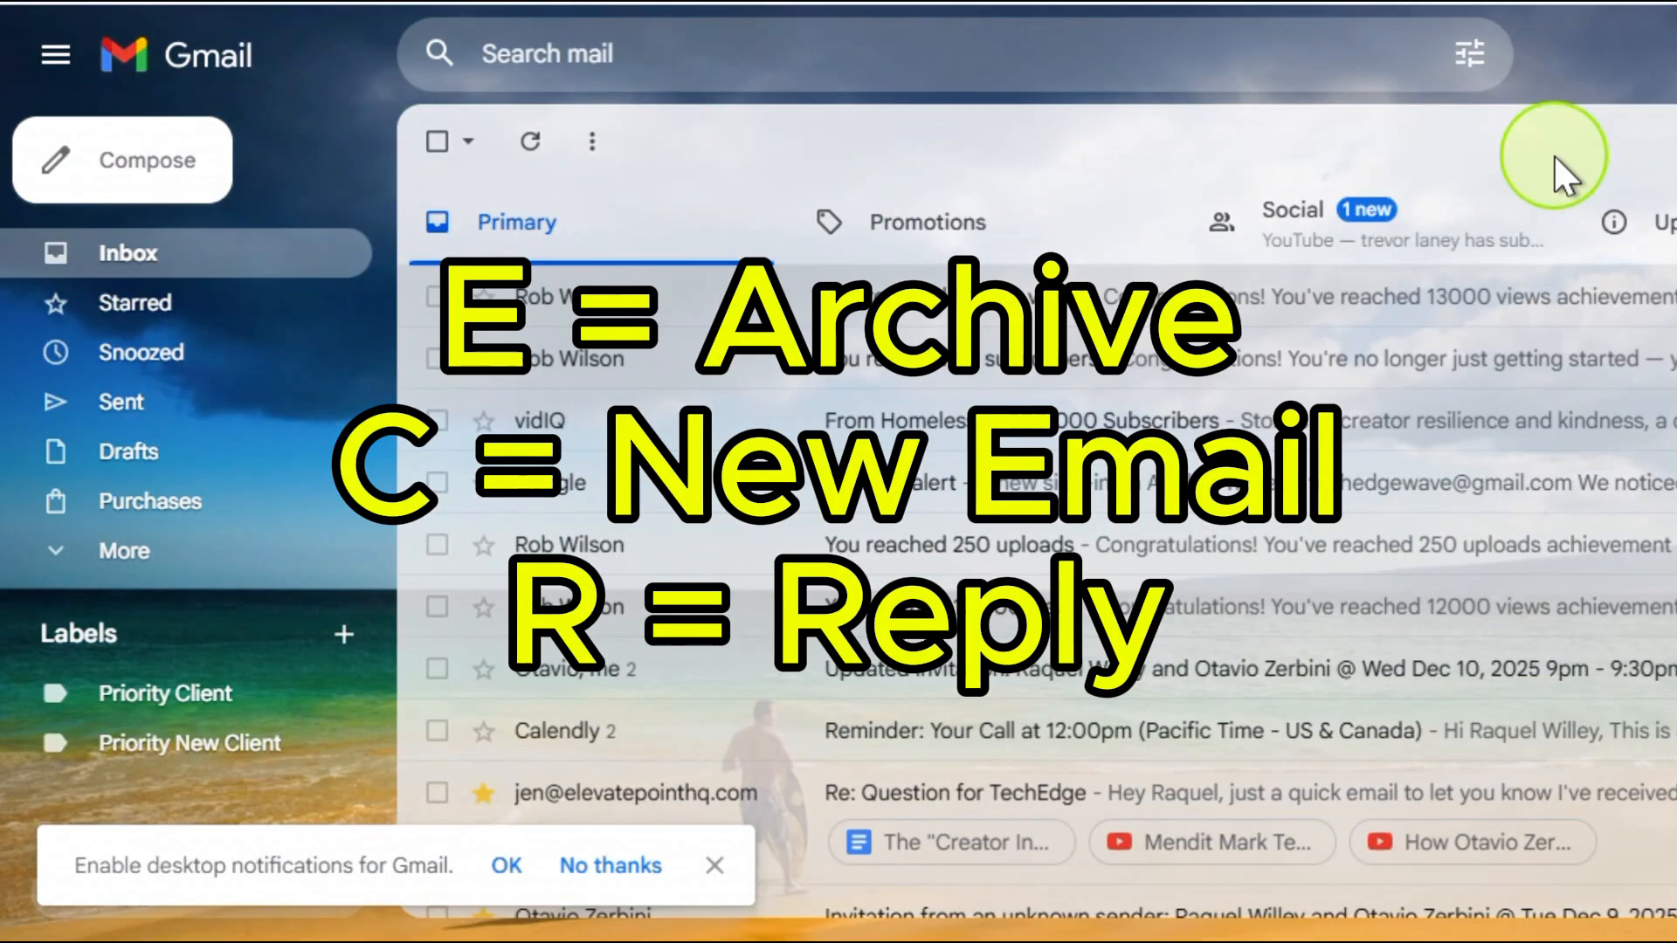
# Step: Open the "You reached 13,000 views" email and archive it
pyautogui.click(1493, 297)
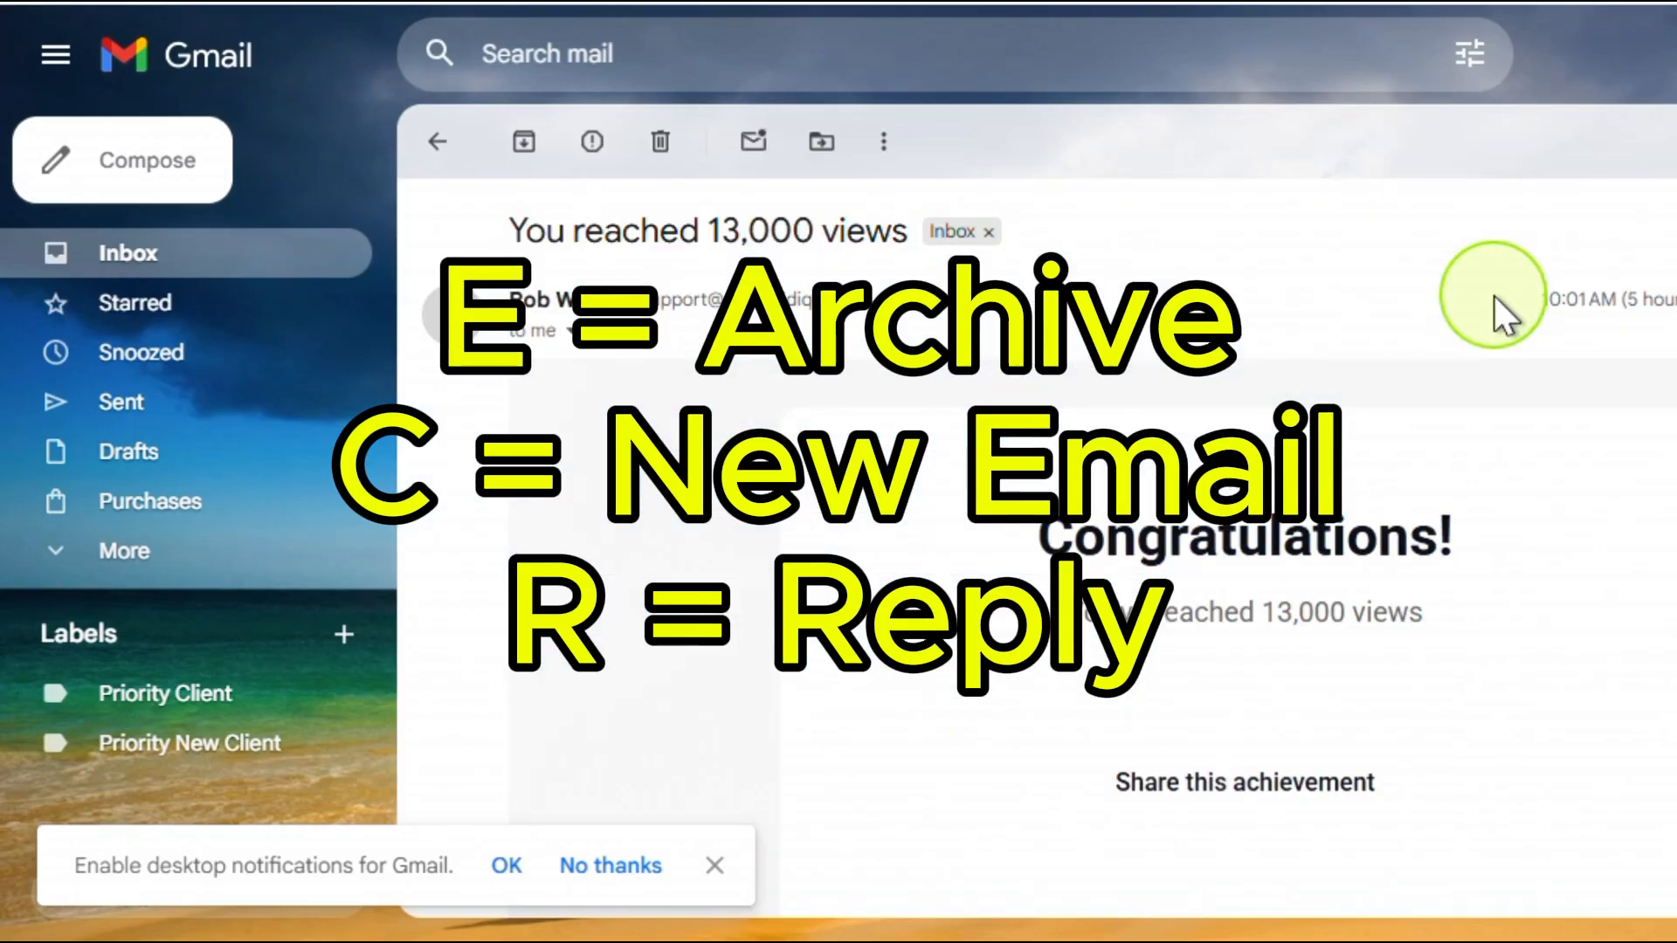
pyautogui.press('e')
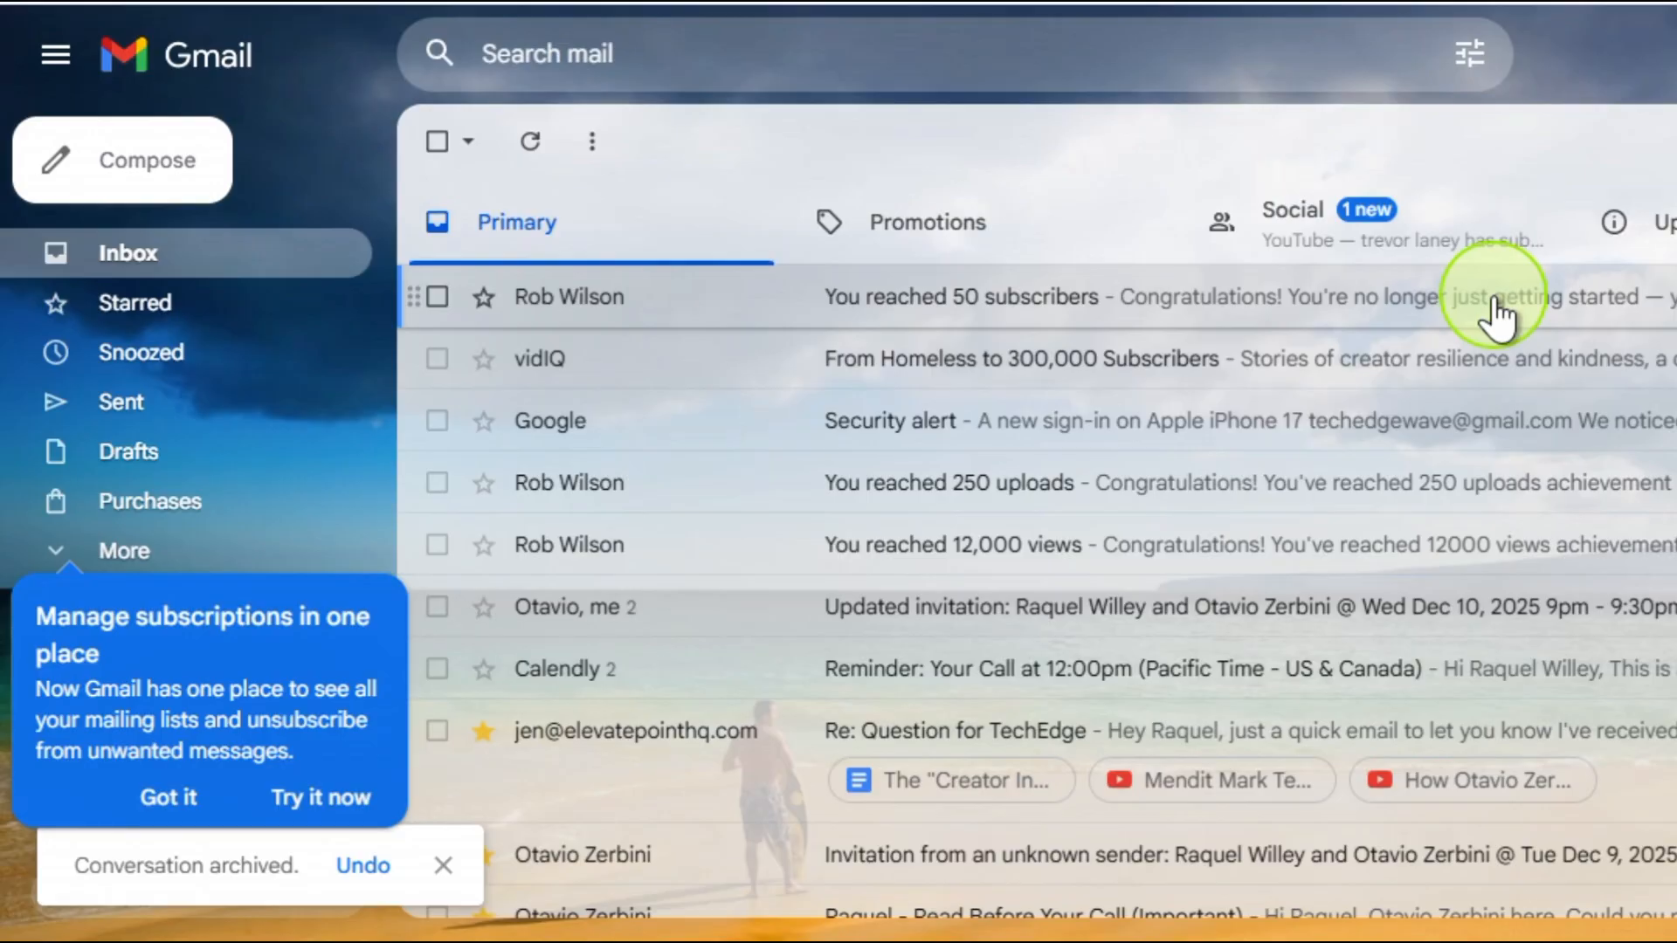
# Step: From the "You reached 50 subscribers" email, open and close a blank new message and start a reply
pyautogui.click(1494, 297)
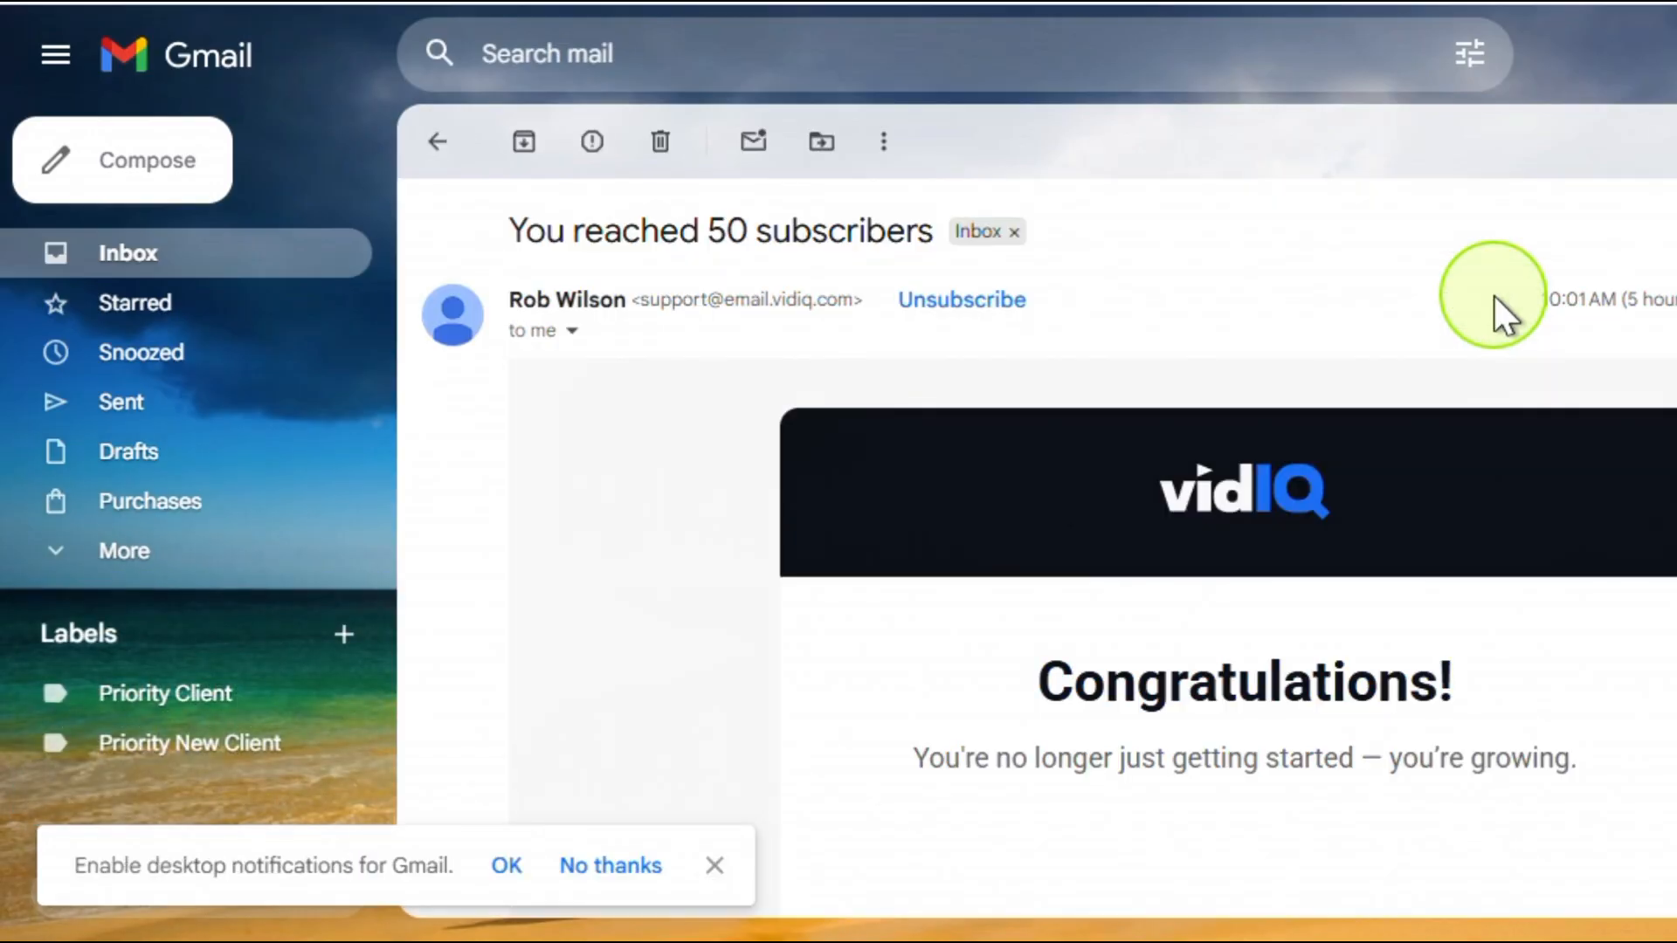
pyautogui.press('c')
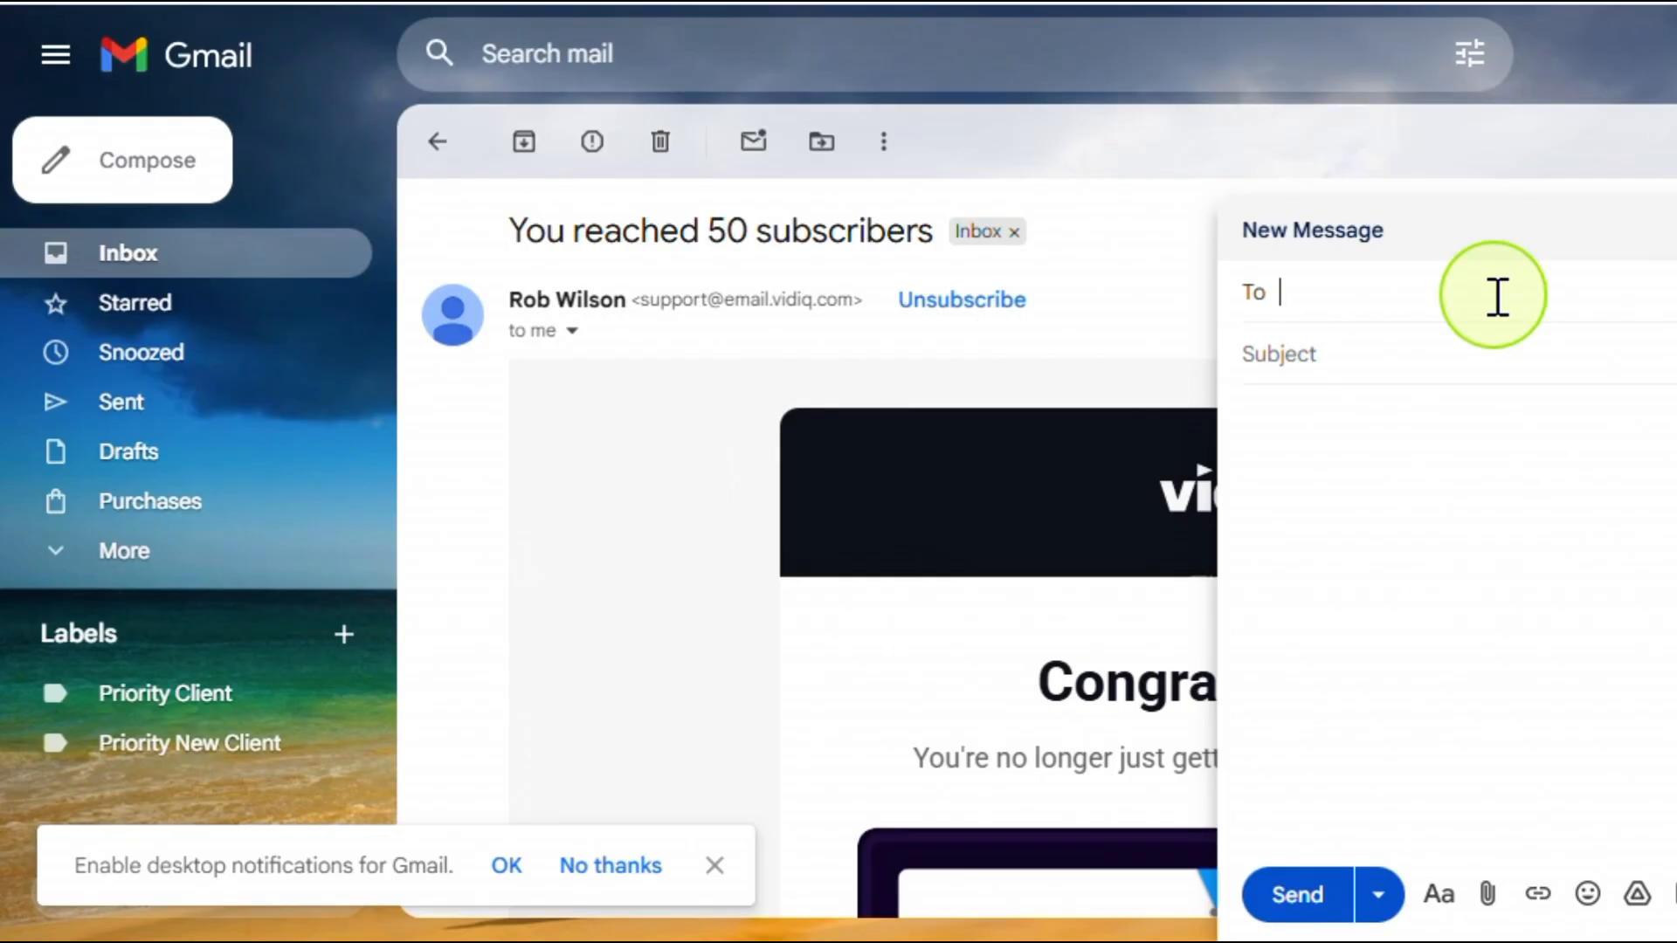
pyautogui.click(1673, 232)
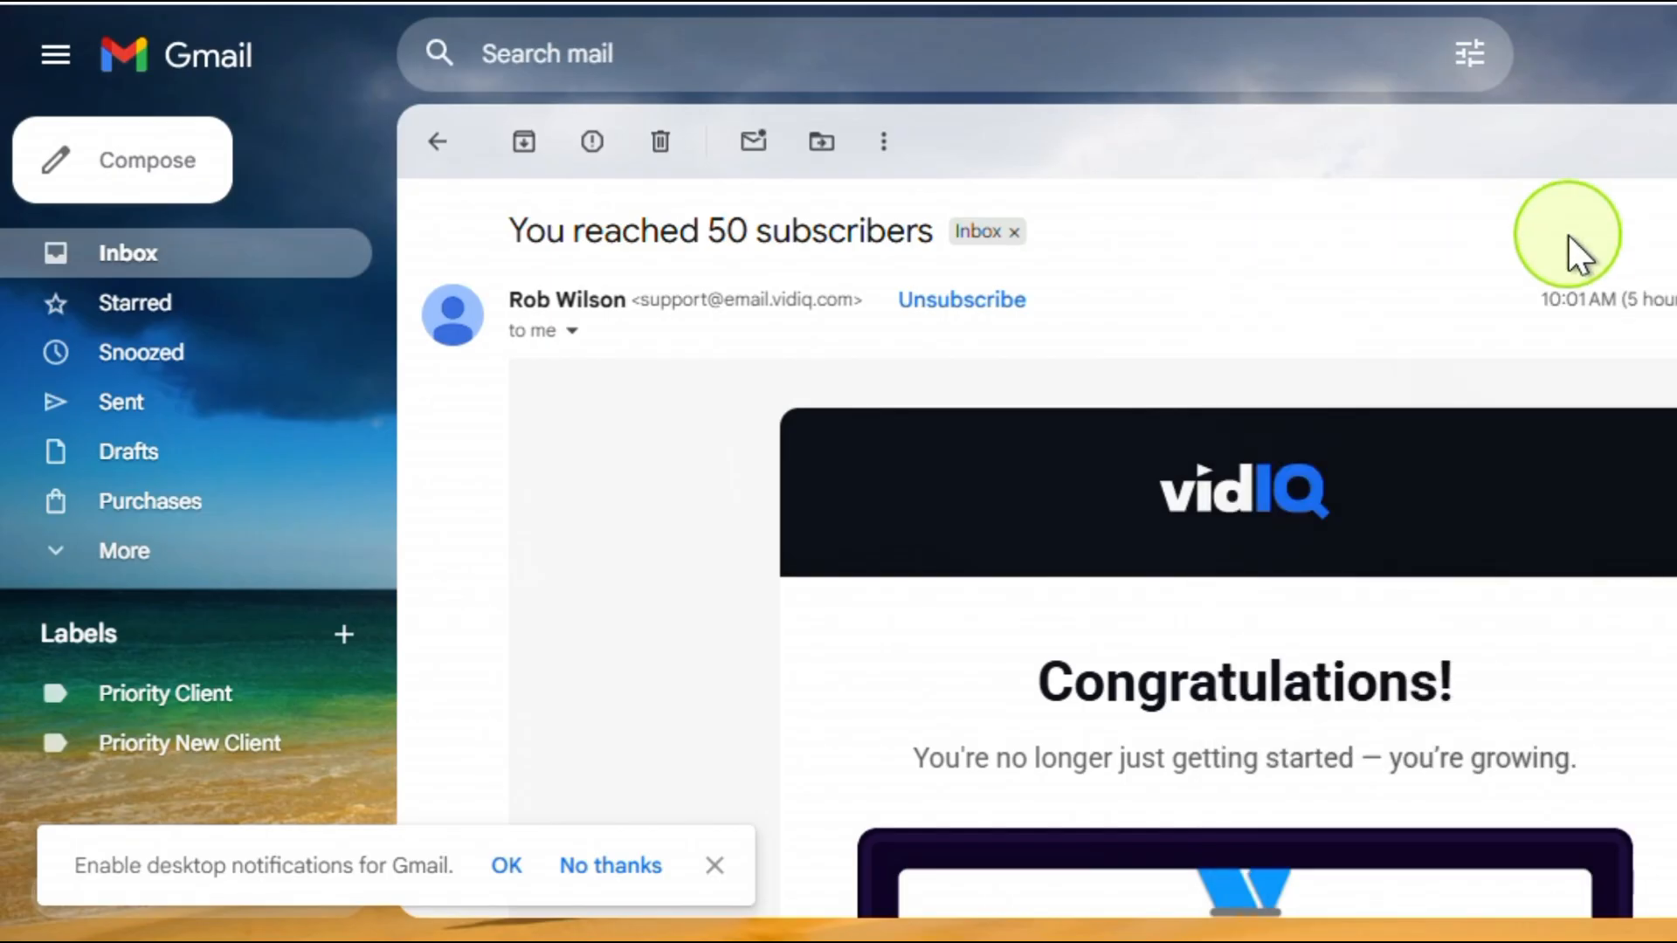
pyautogui.press('r')
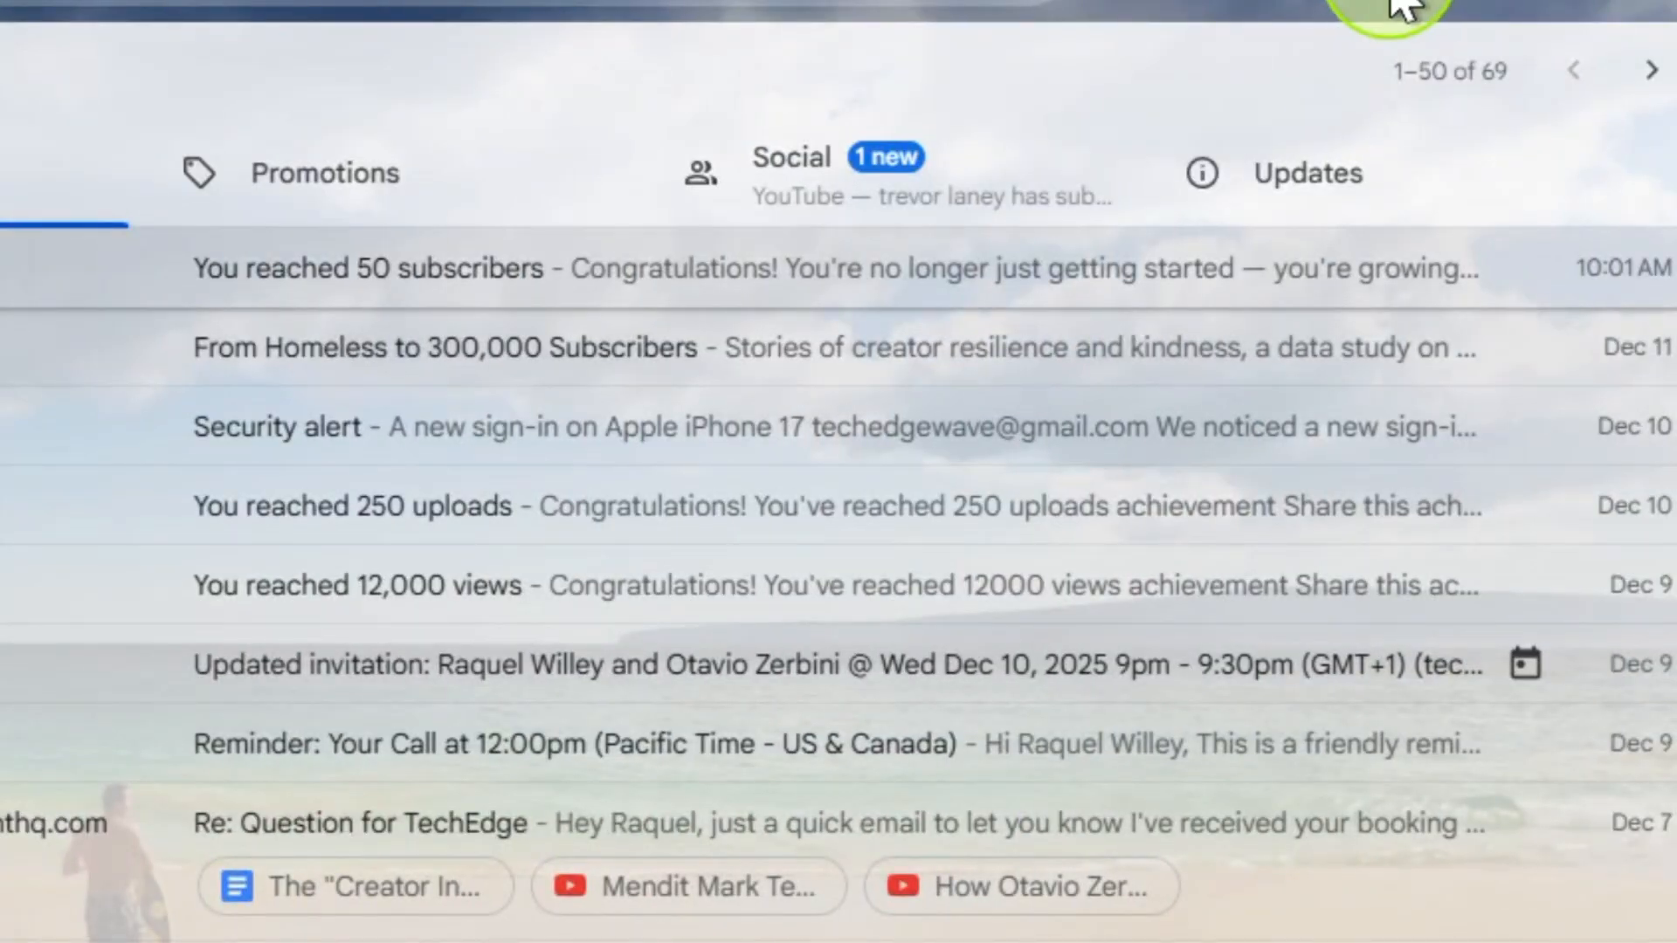
# Step: In the full general settings, set the Undo Send cancellation period to 30 seconds
pyautogui.click(1520, 4)
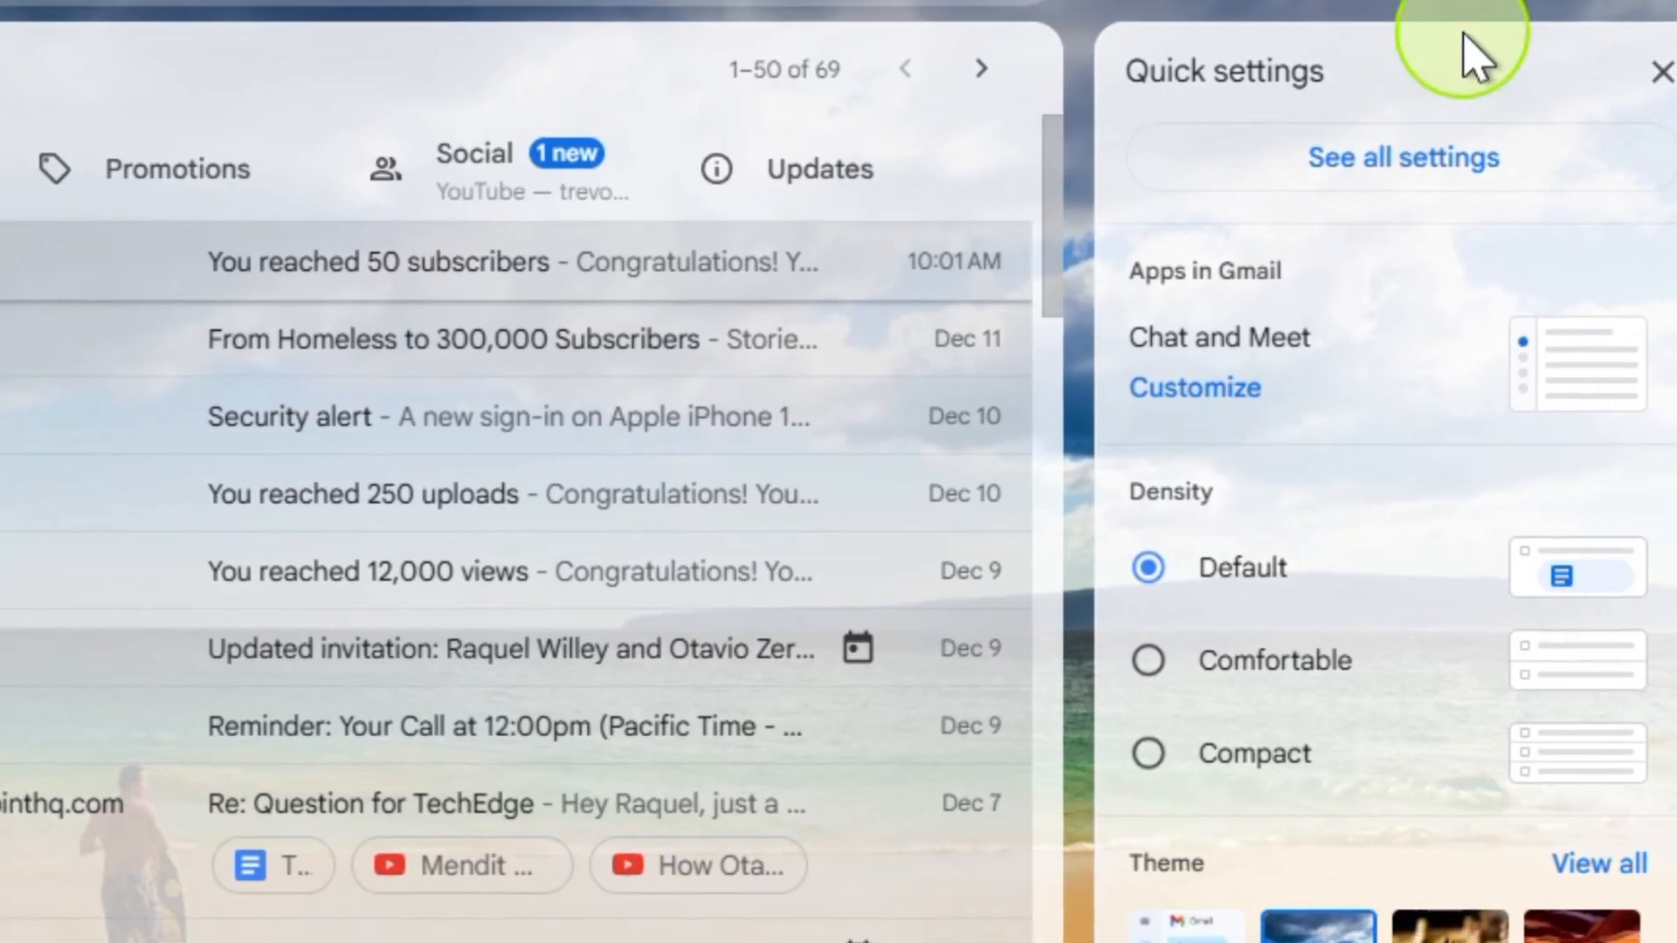
pyautogui.click(1387, 162)
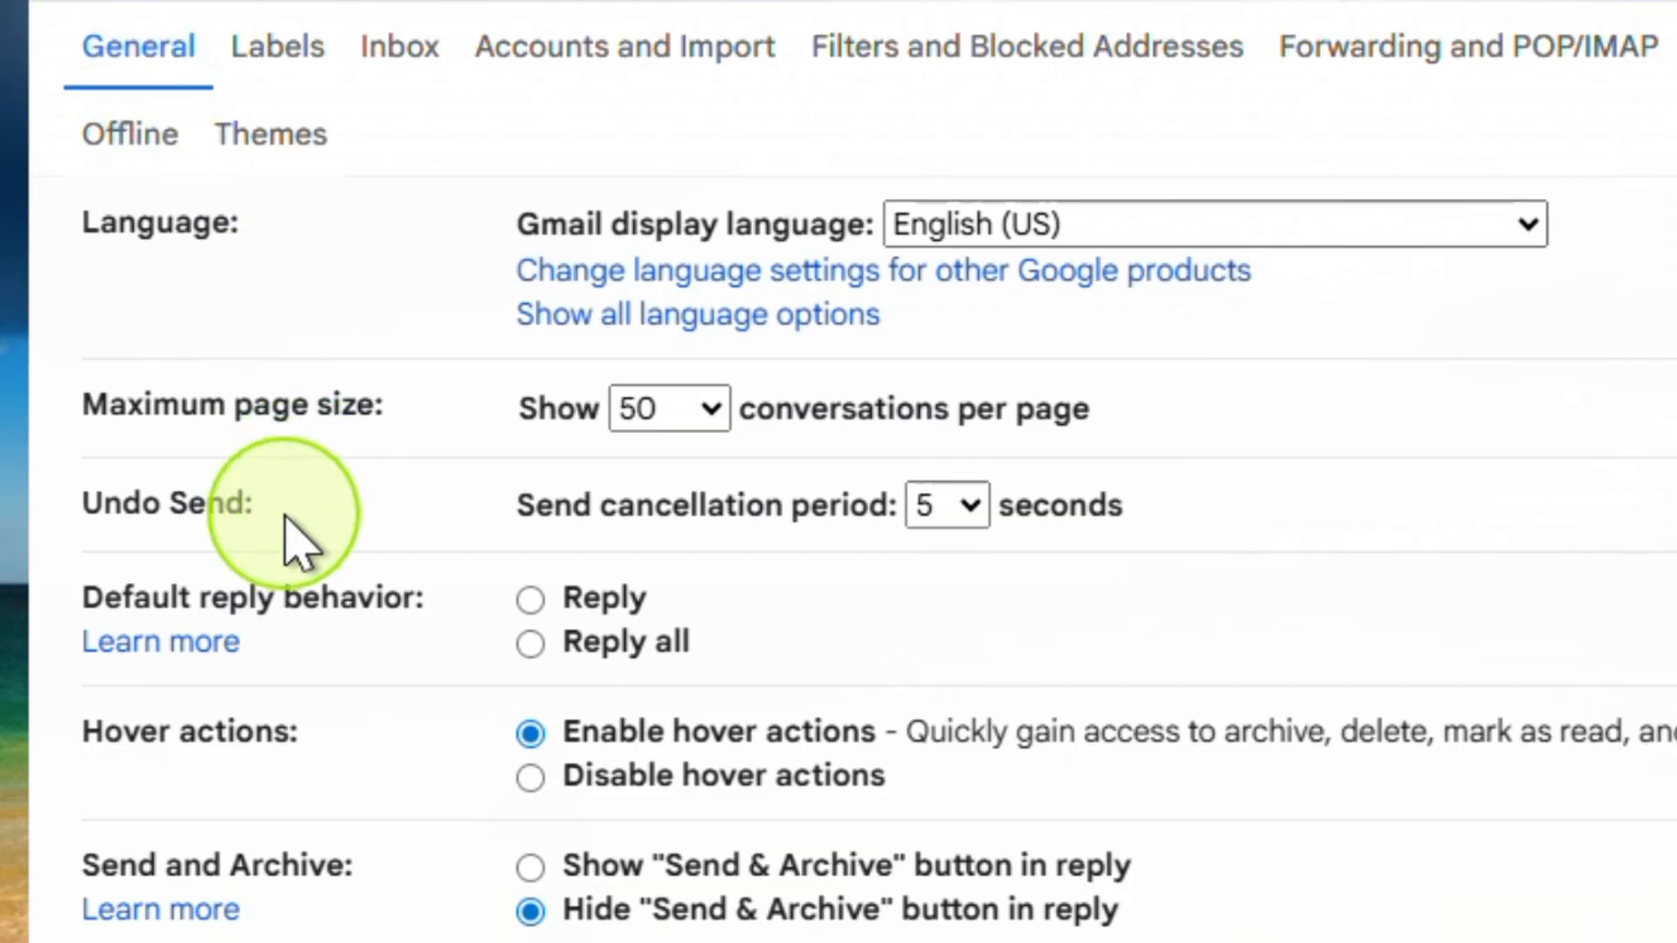
pyautogui.click(975, 517)
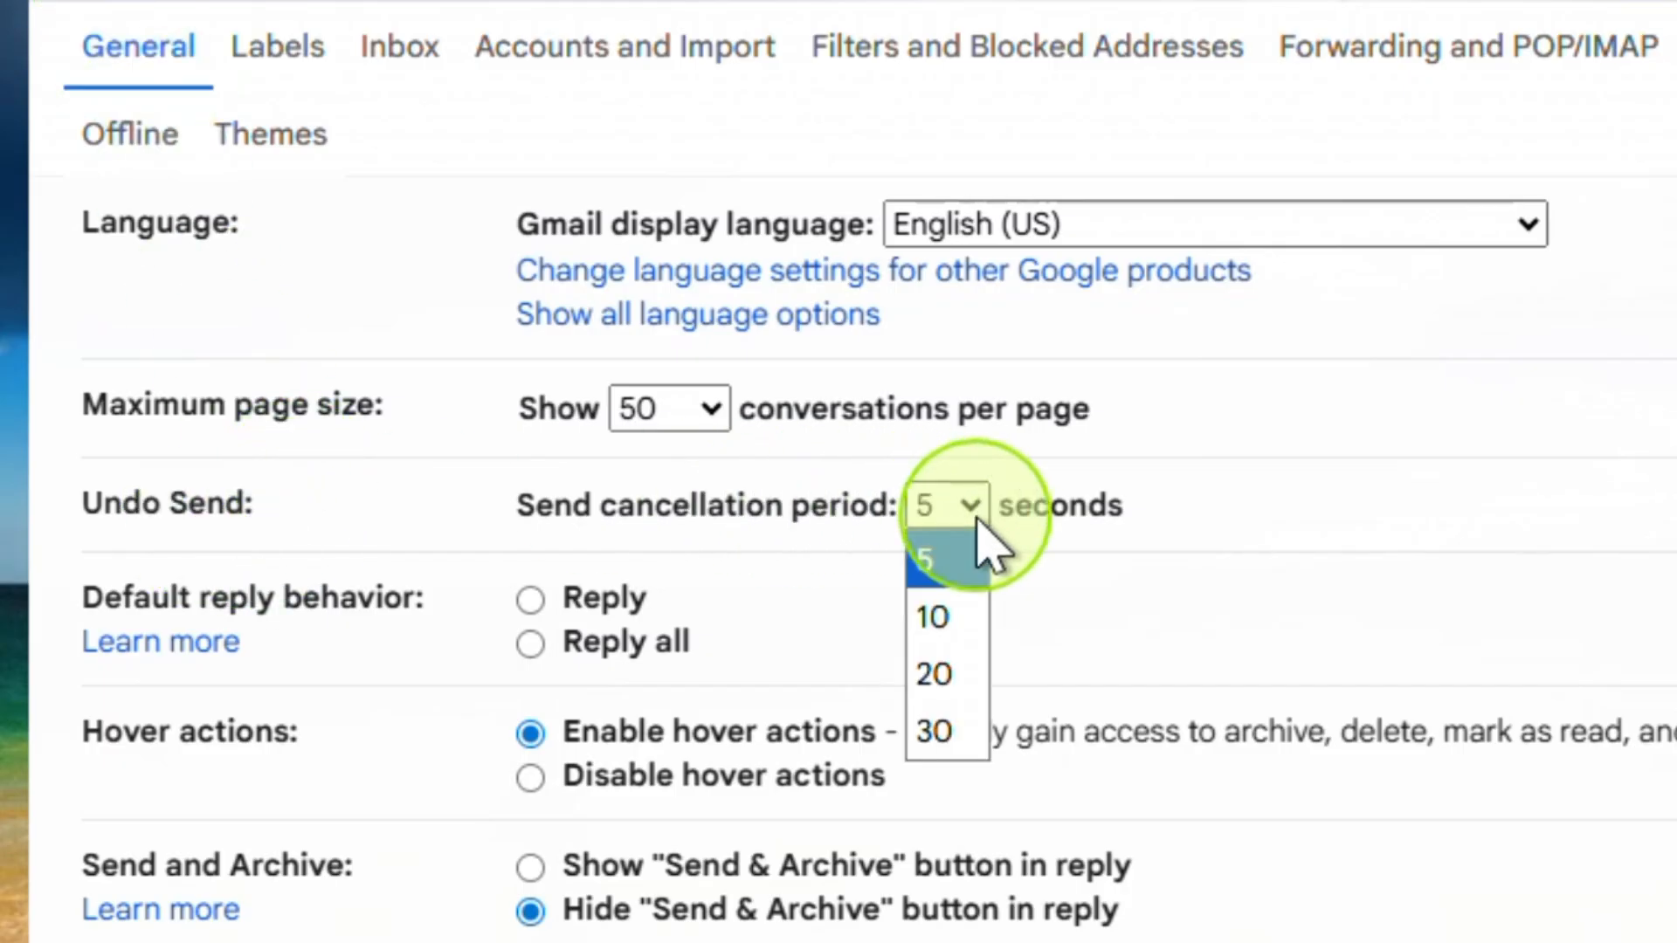
pyautogui.click(947, 738)
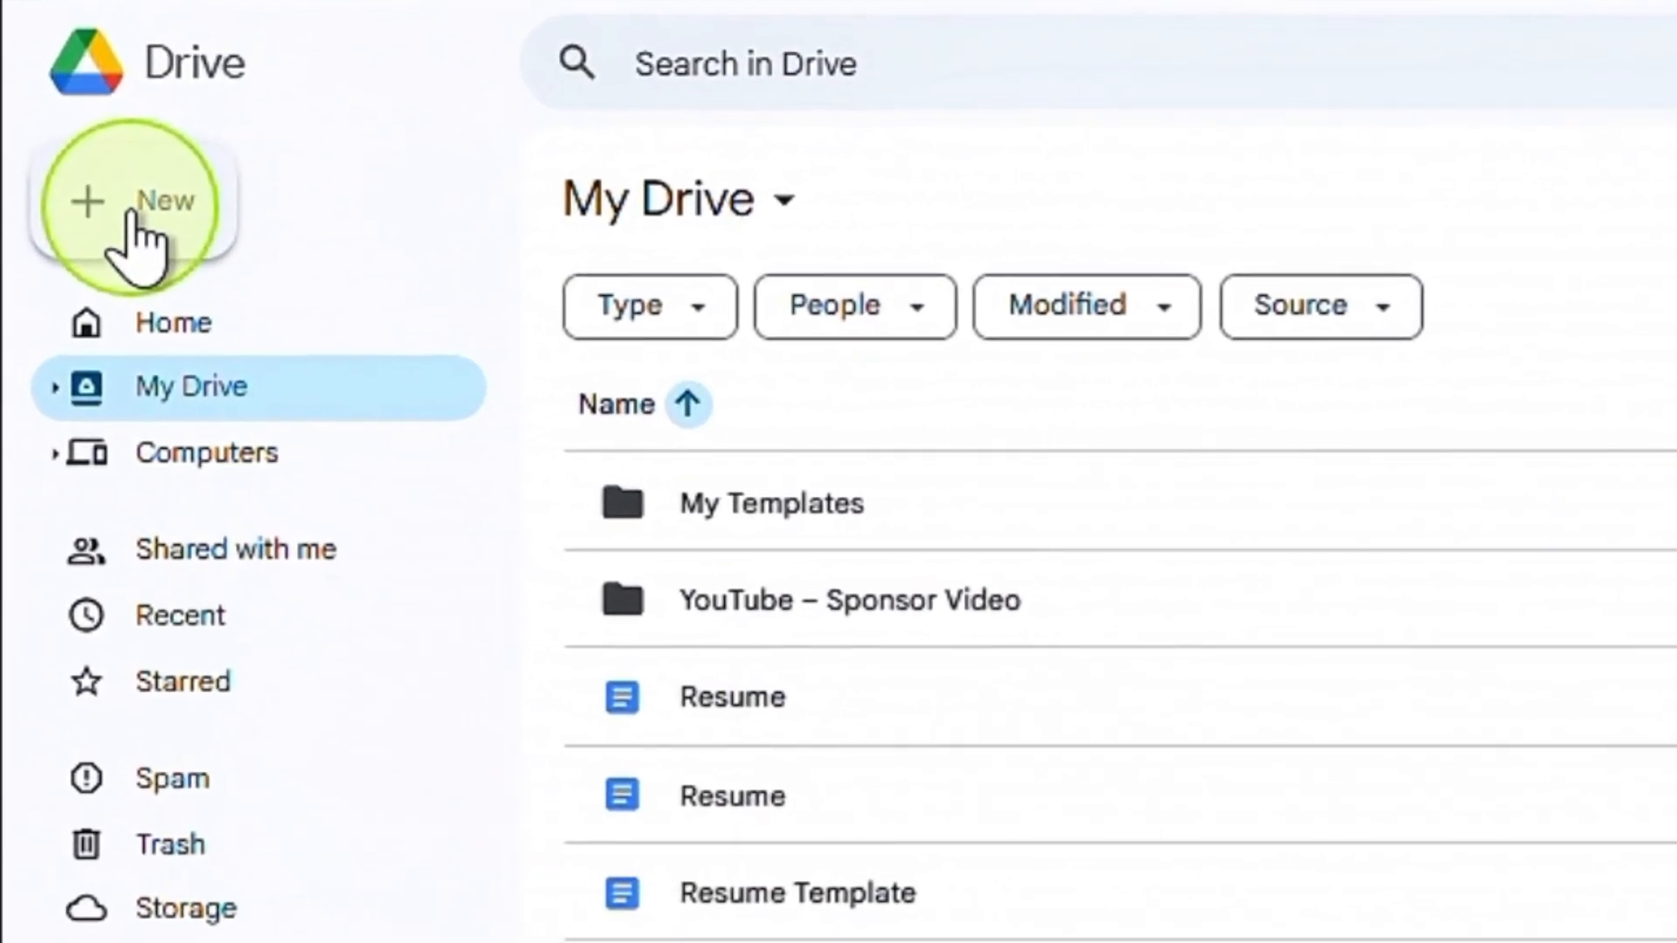
# Step: Switch to Google Drive and create a folder named "Client Projects" in My Drive
pyautogui.click(139, 210)
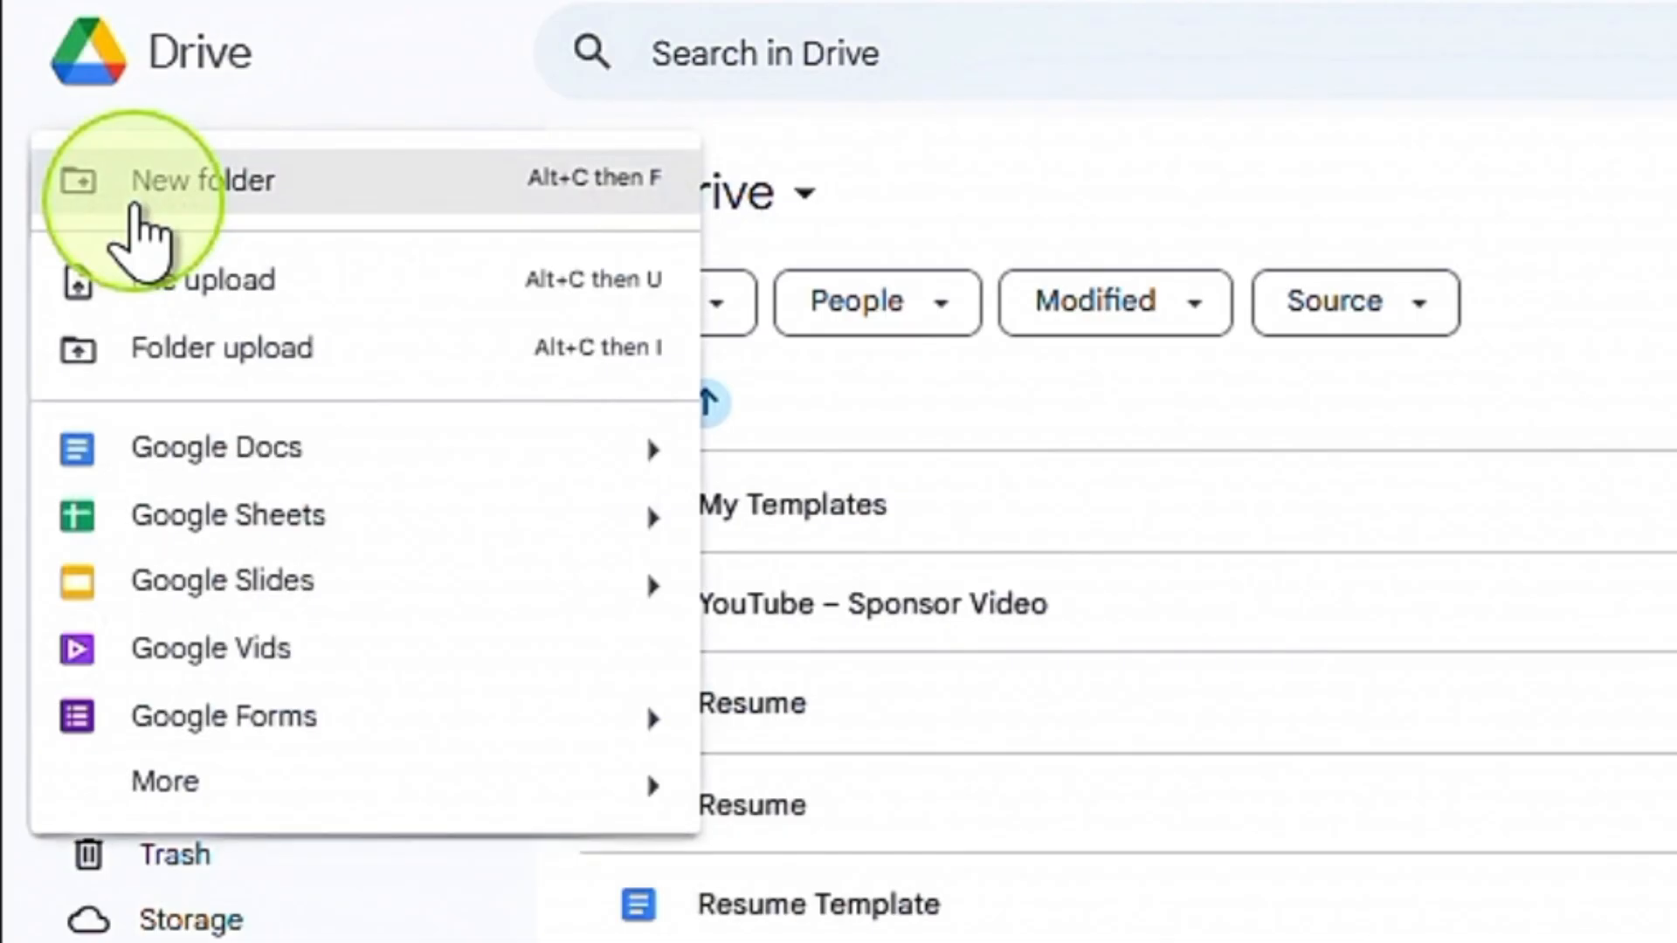
pyautogui.click(179, 183)
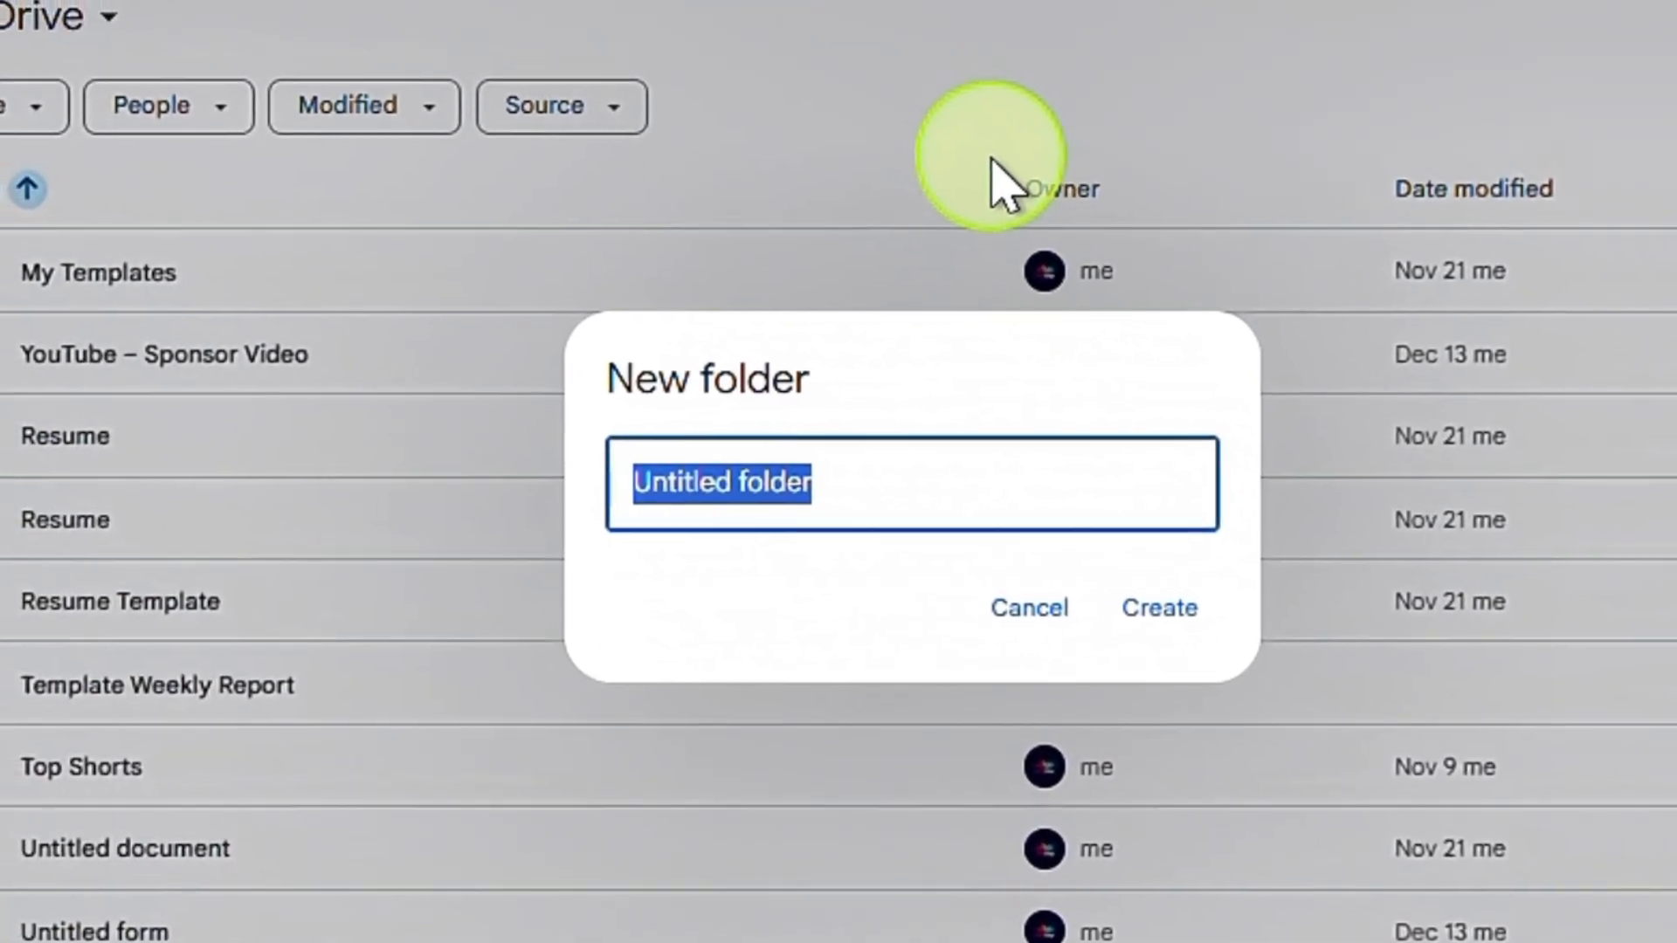
pyautogui.write('Client P')
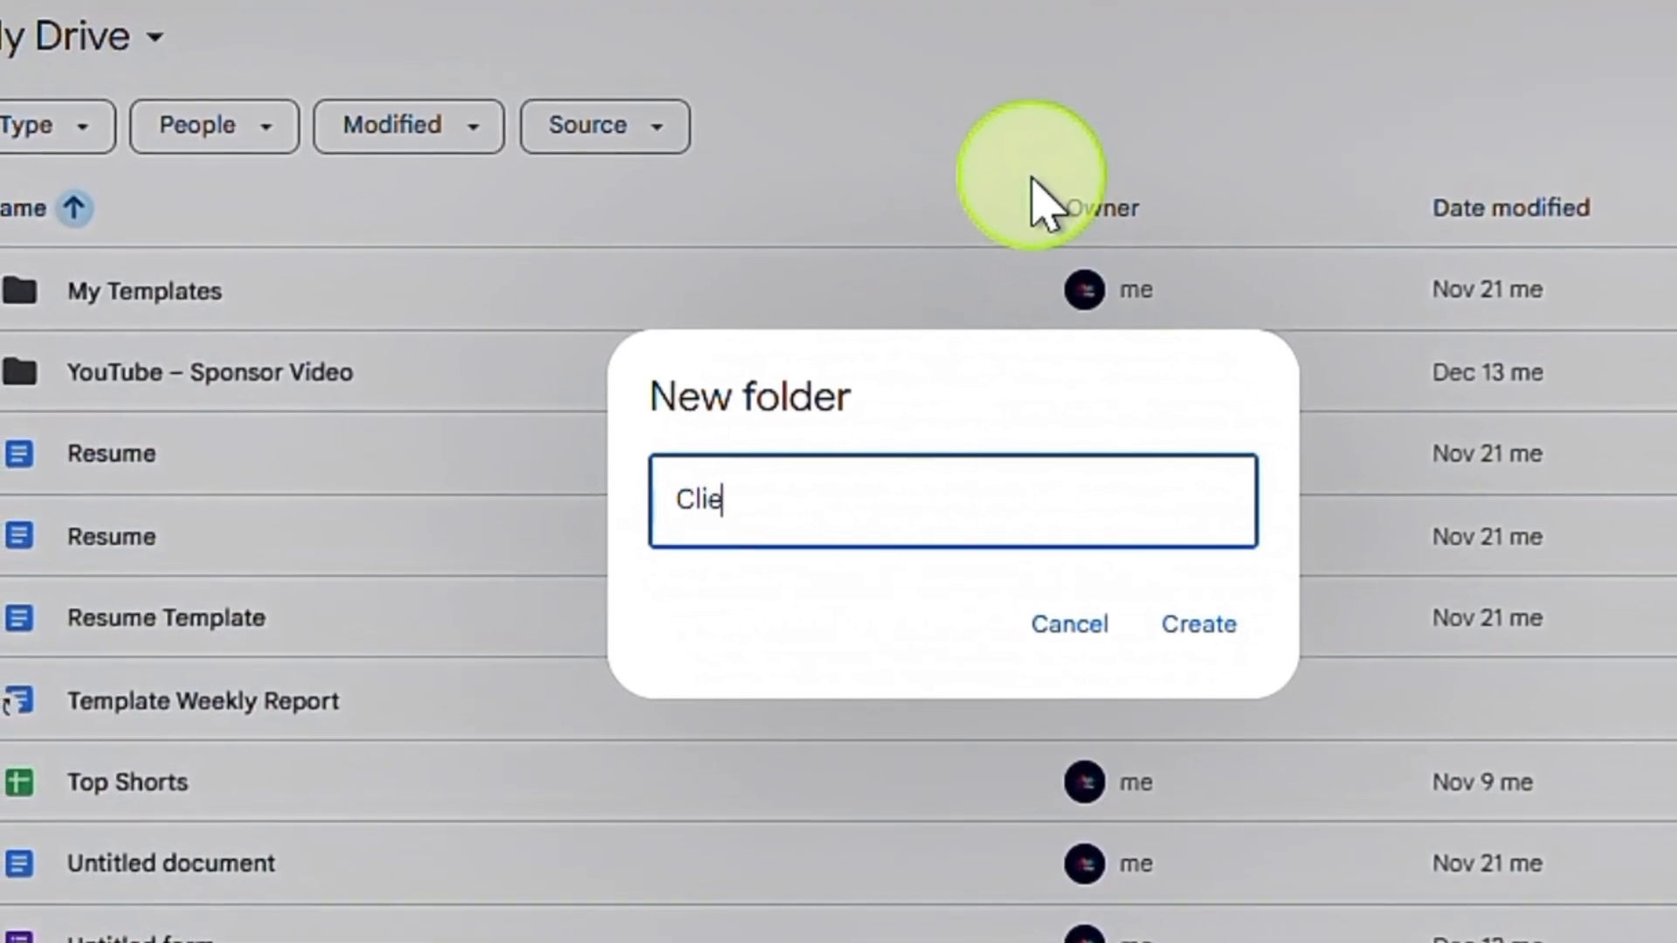
pyautogui.write('rojects')
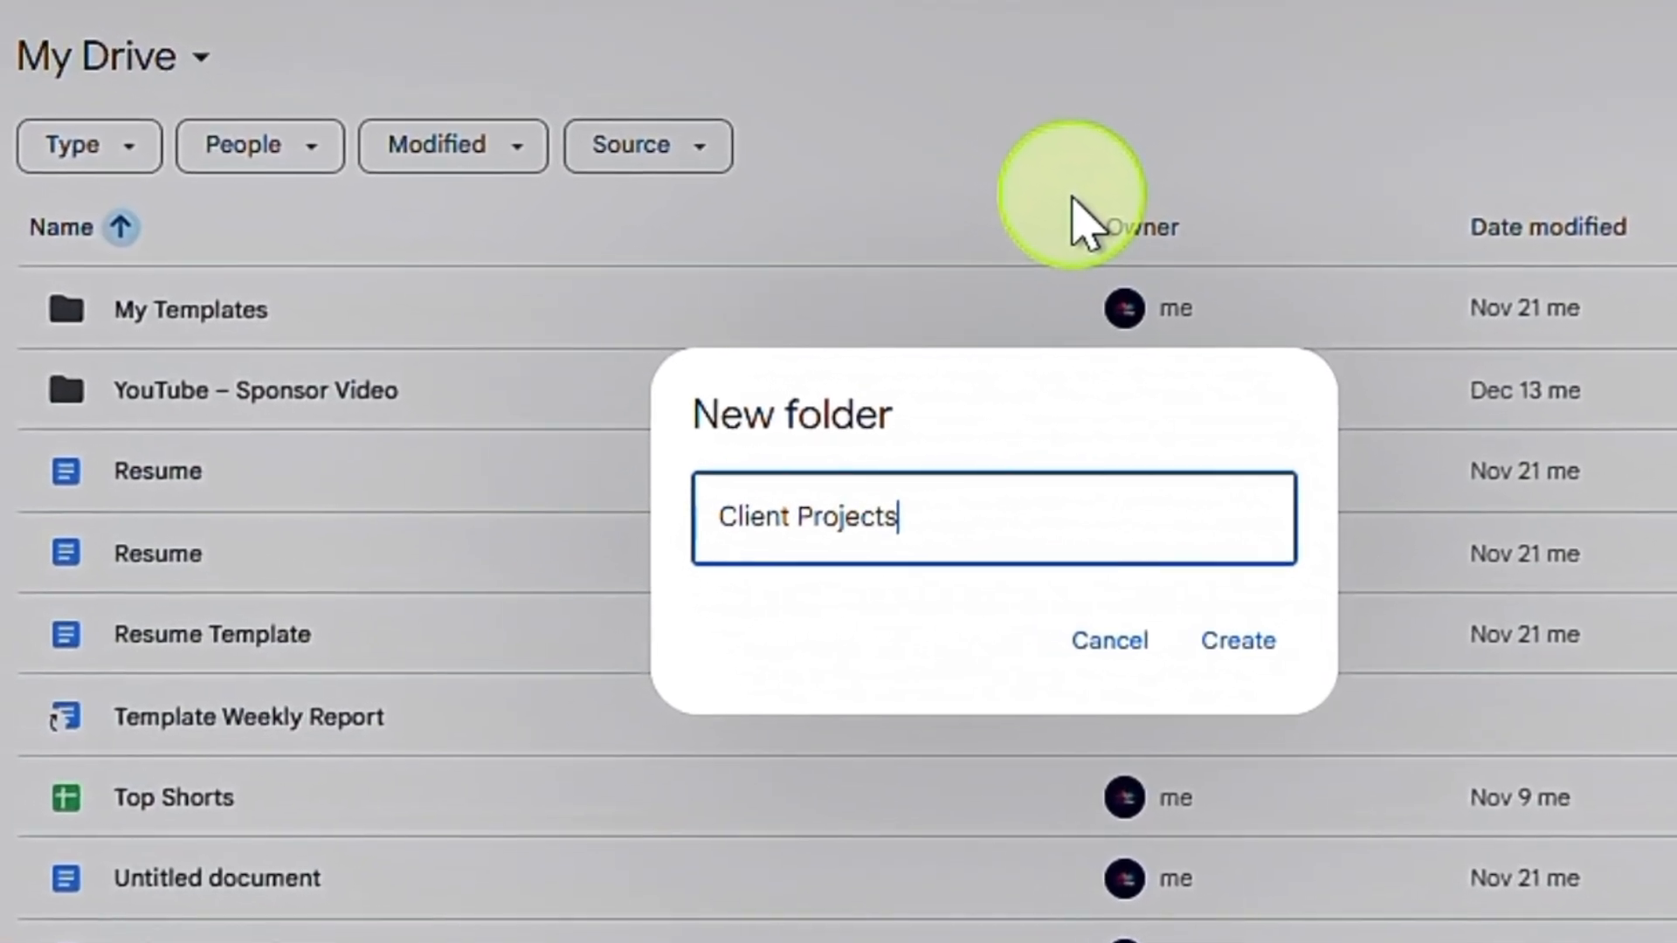
pyautogui.click(1247, 648)
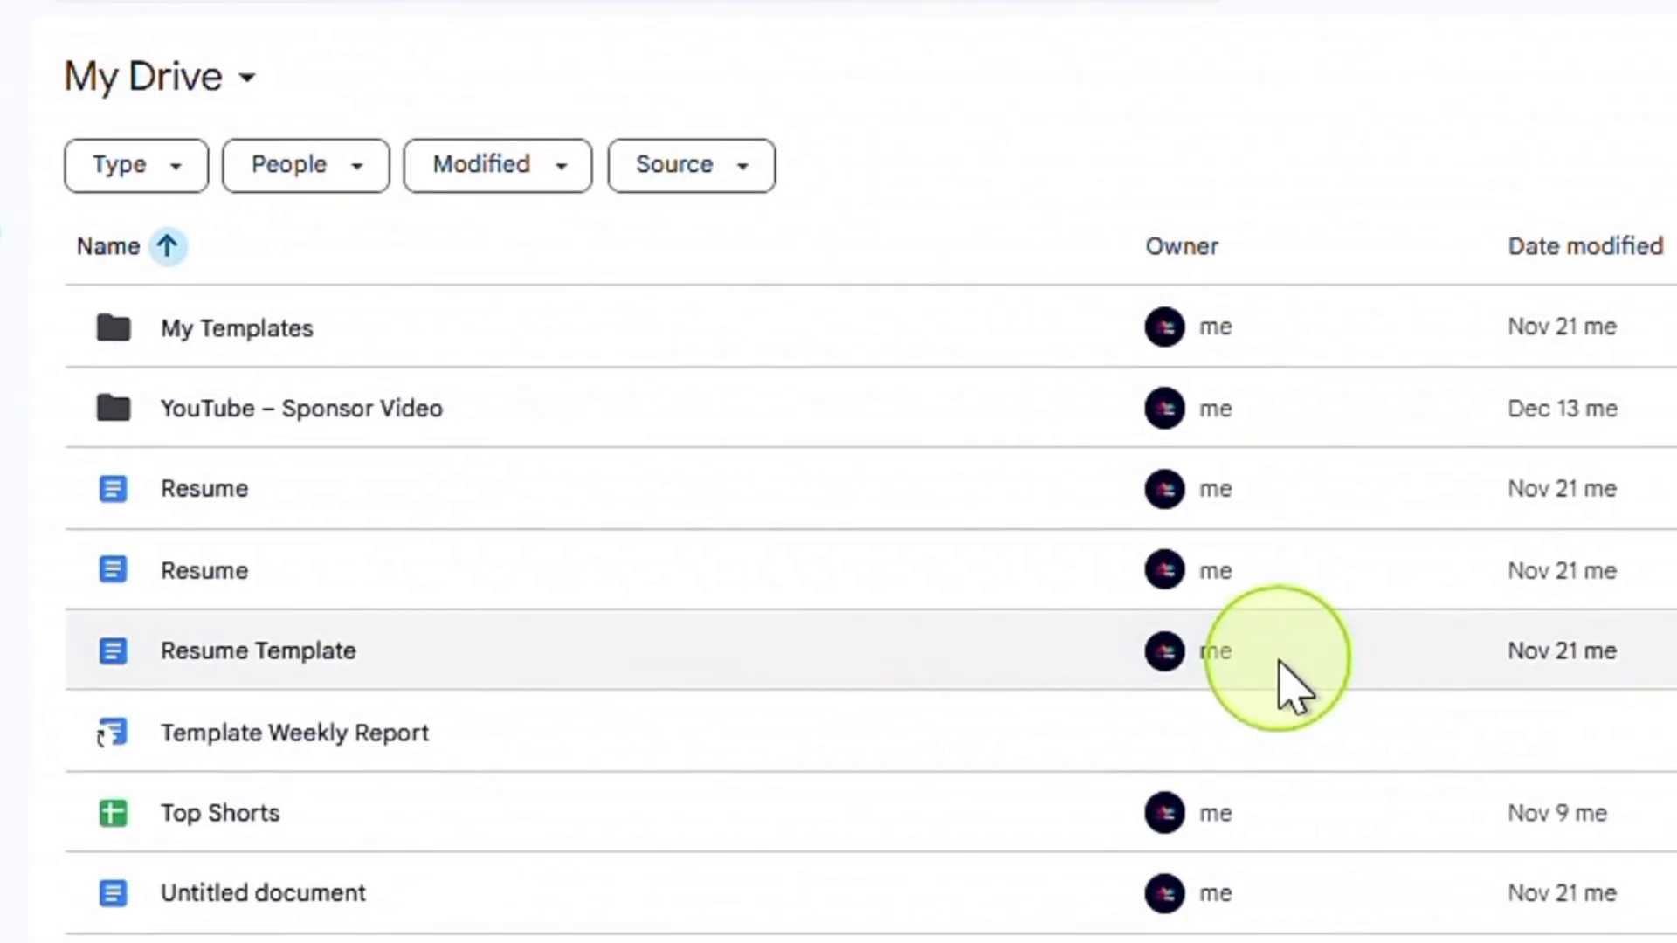
# Step: Open the Client Projects folder and create a subfolder named "Active" in it
pyautogui.click(411, 343)
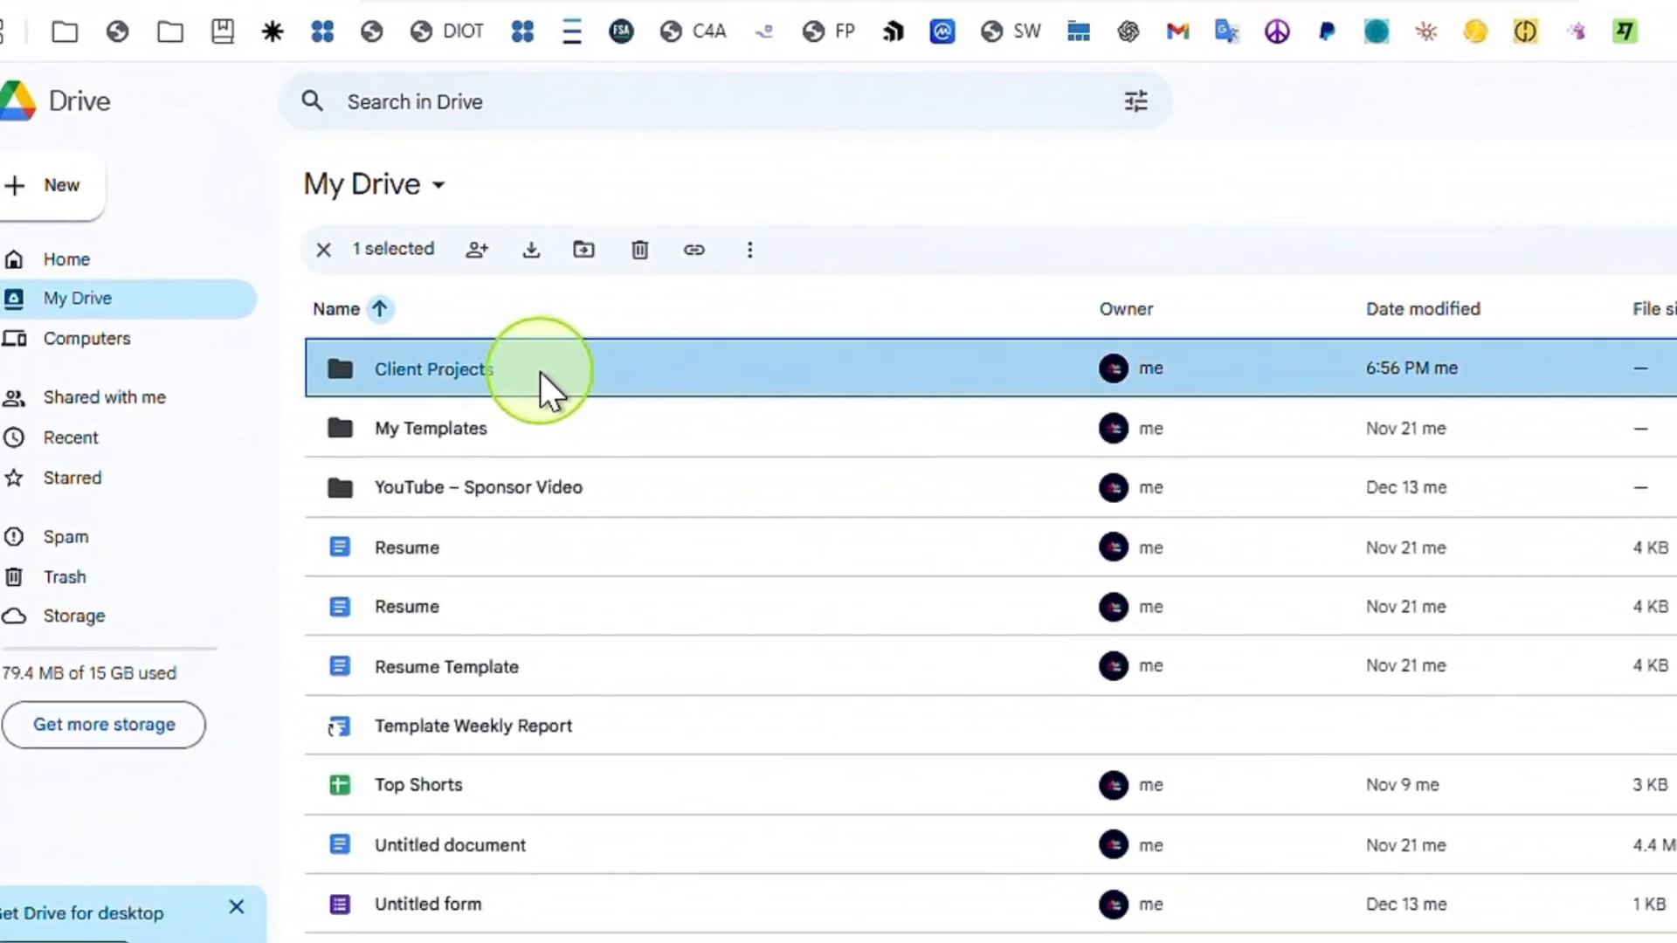
pyautogui.doubleClick(404, 345)
pyautogui.rightClick(555, 376)
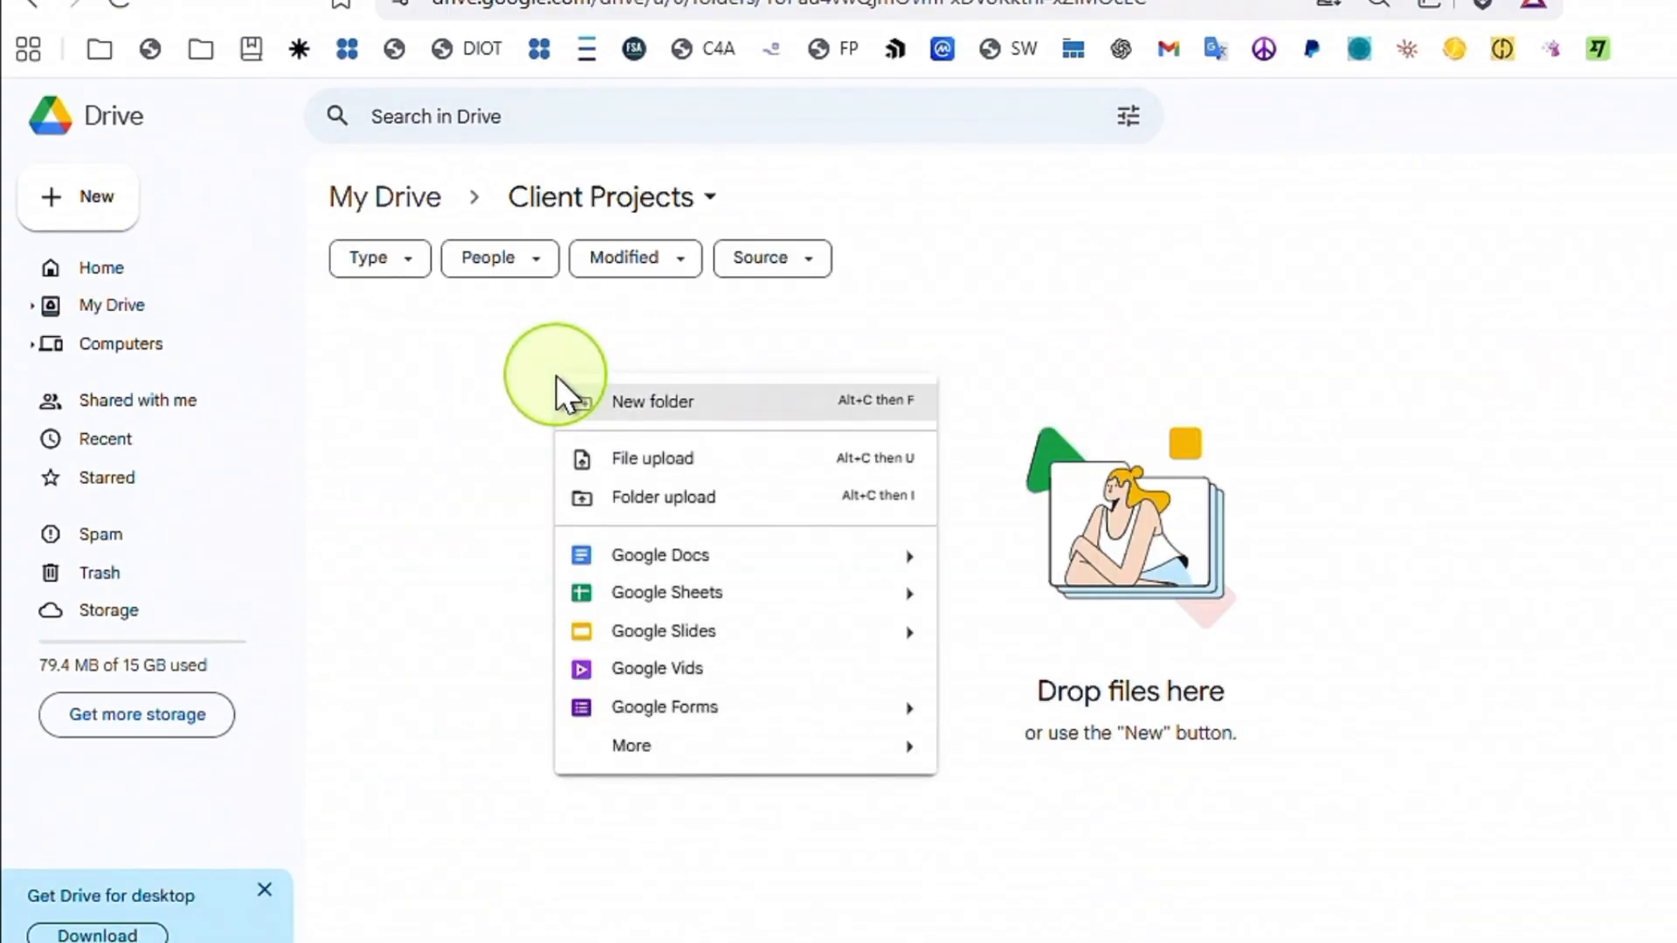
pyautogui.click(603, 406)
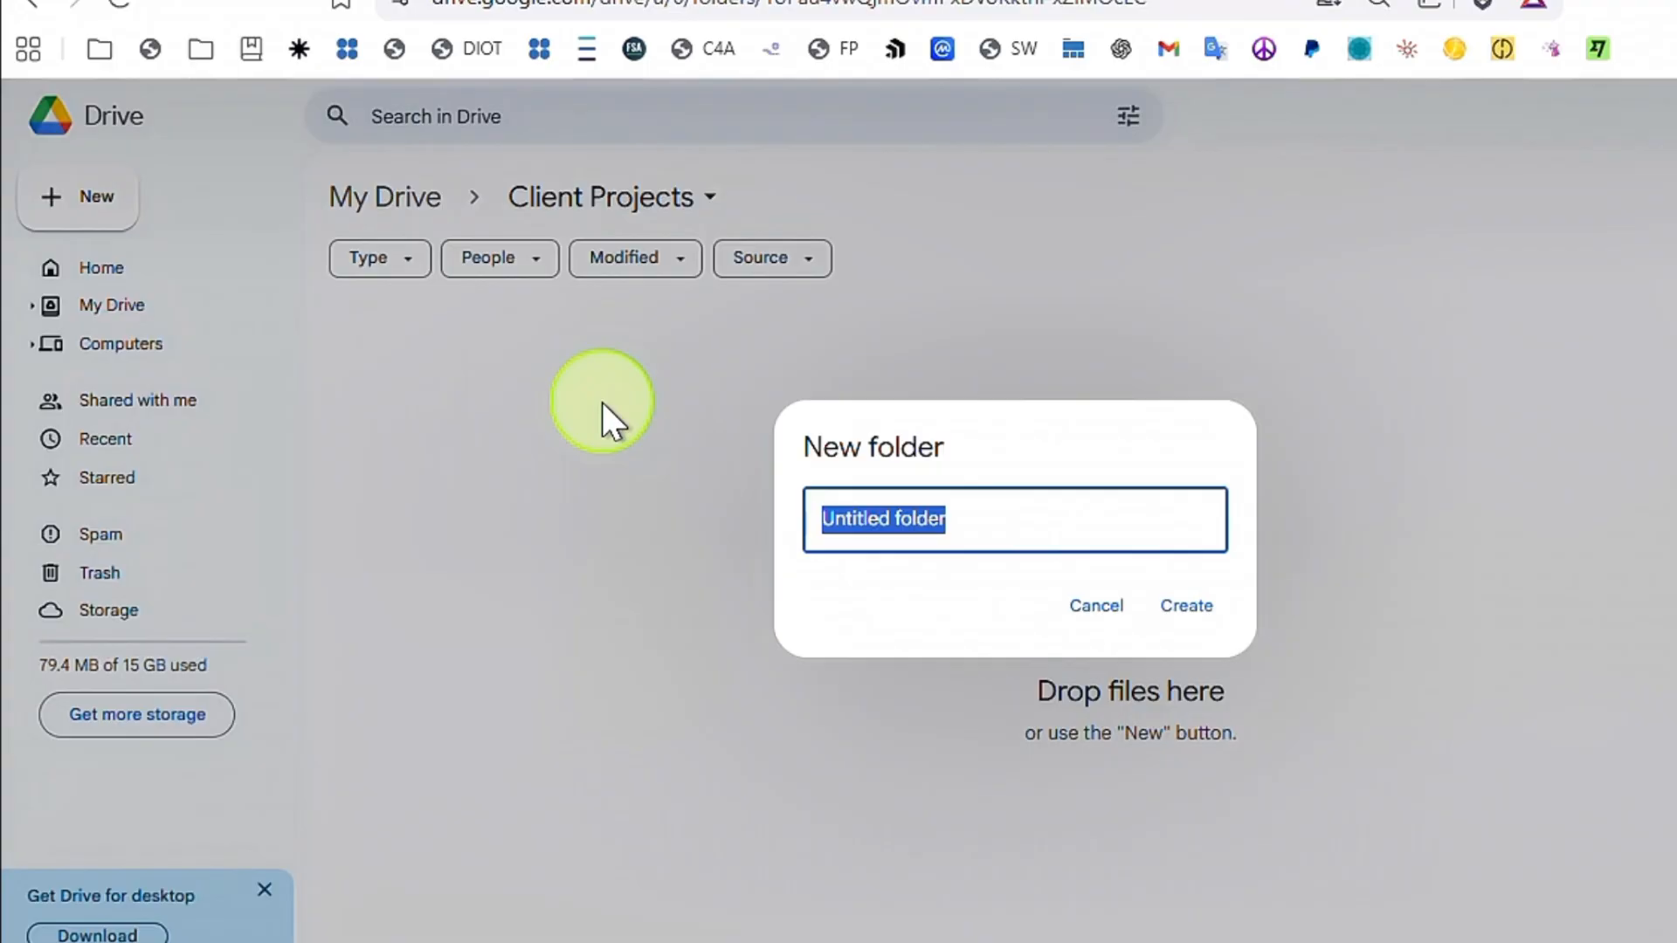
pyautogui.write('Active')
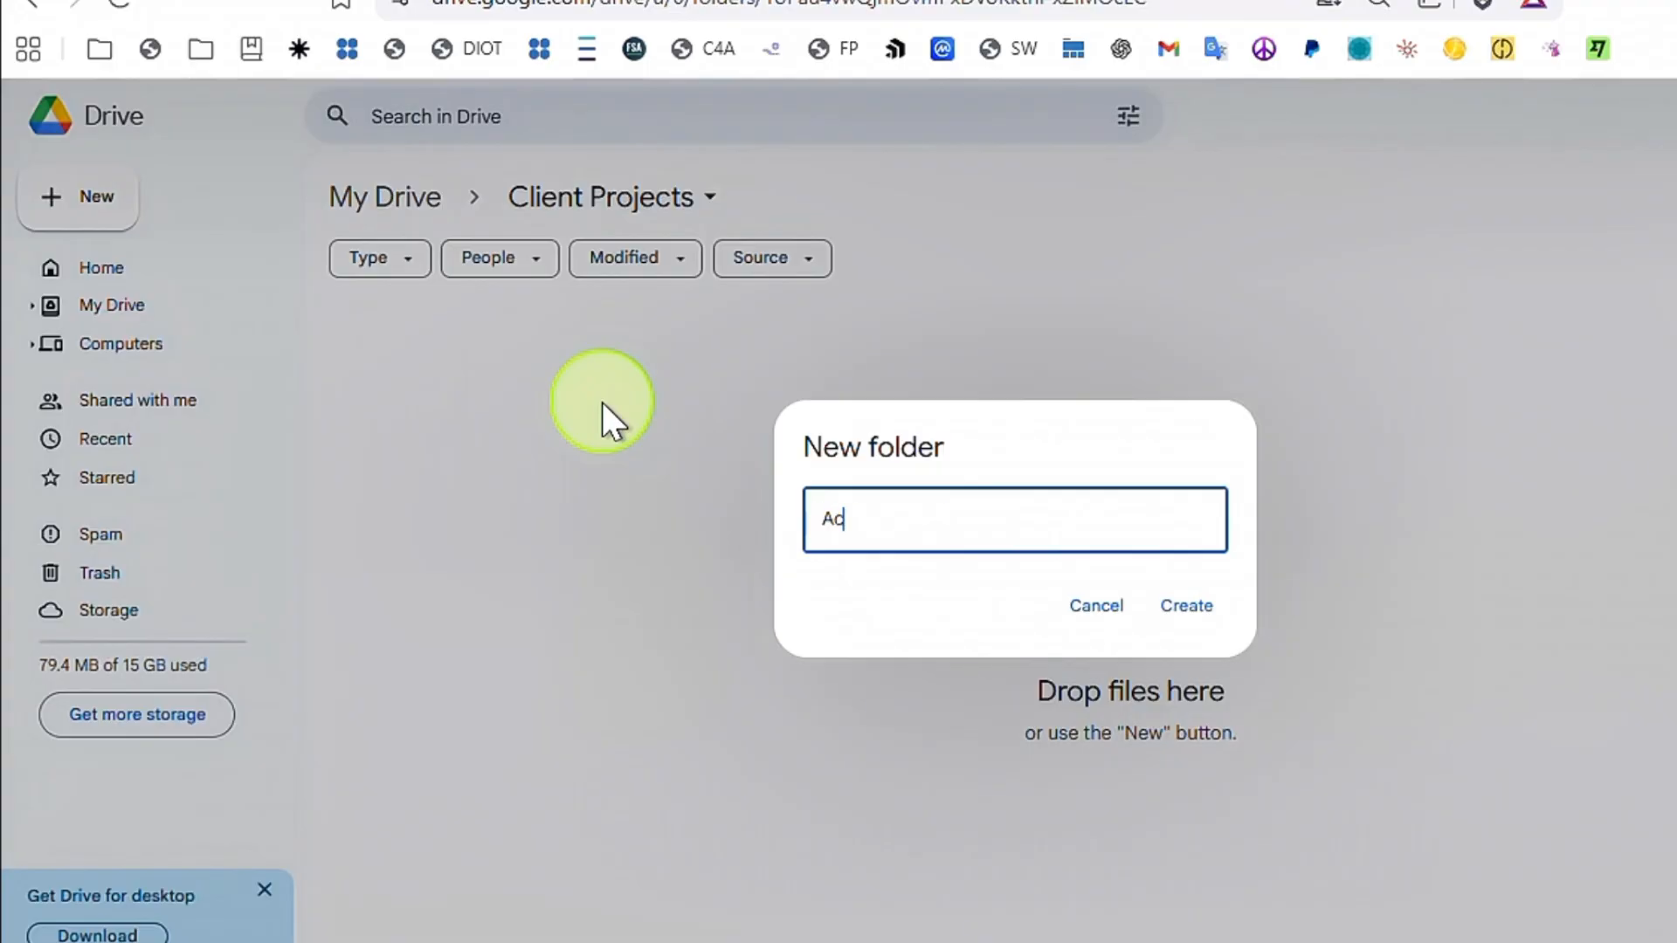
pyautogui.click(1194, 605)
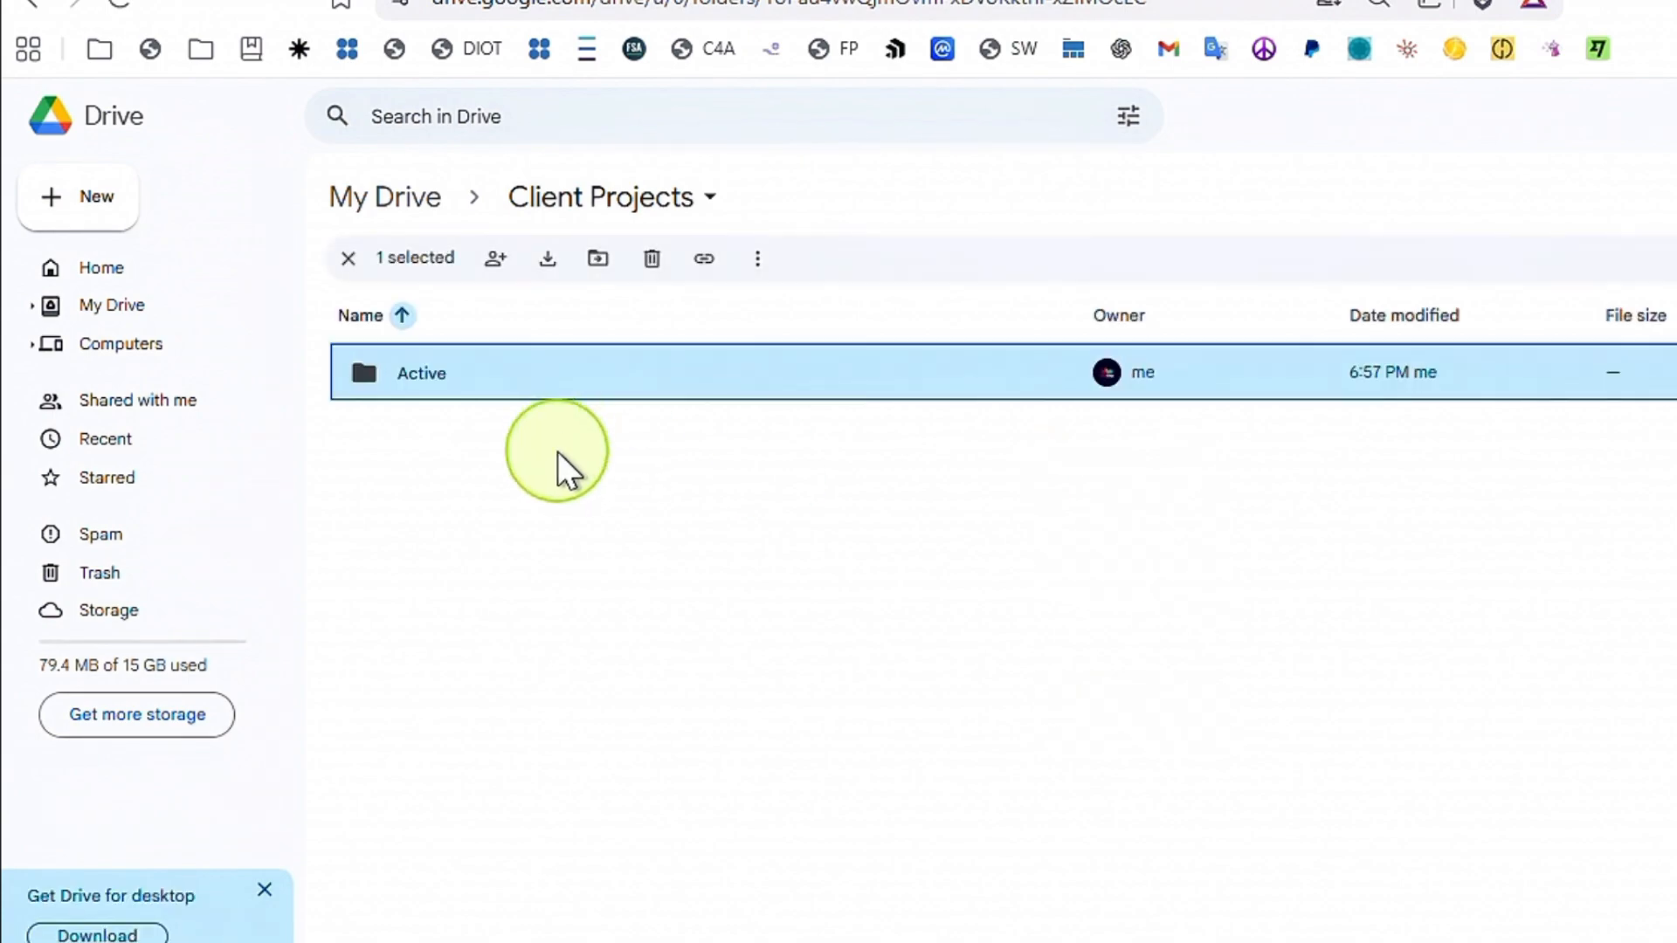
# Step: Create a second subfolder named "Archive" inside Client Projects
pyautogui.rightClick(557, 452)
pyautogui.click(608, 470)
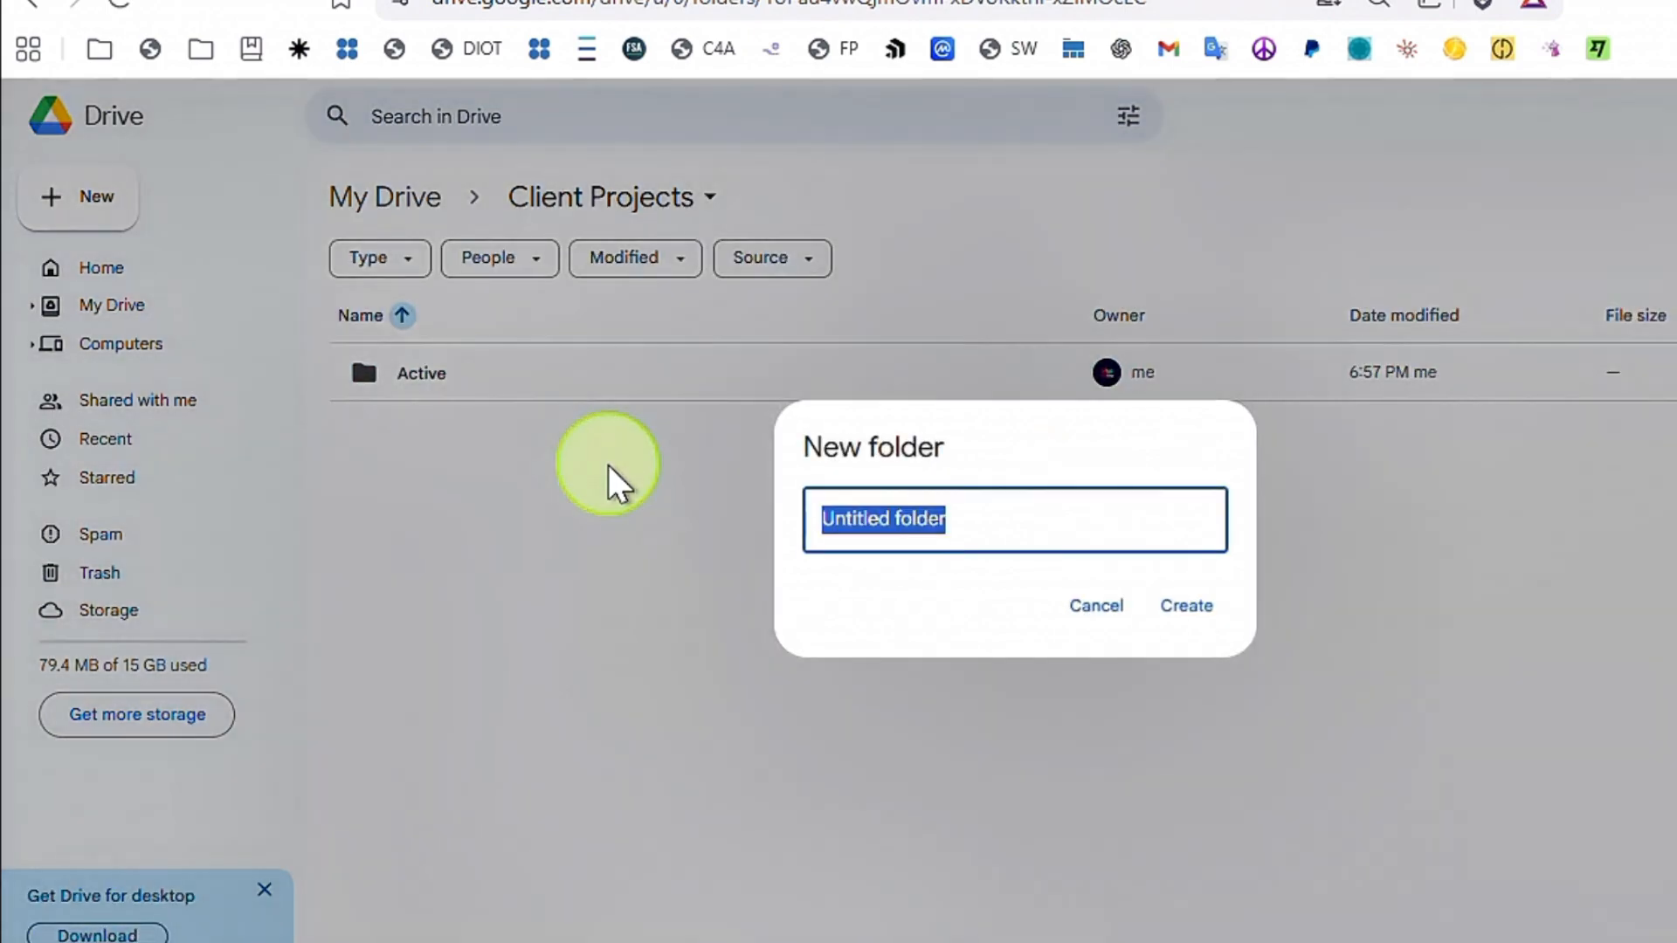
pyautogui.write('Archive')
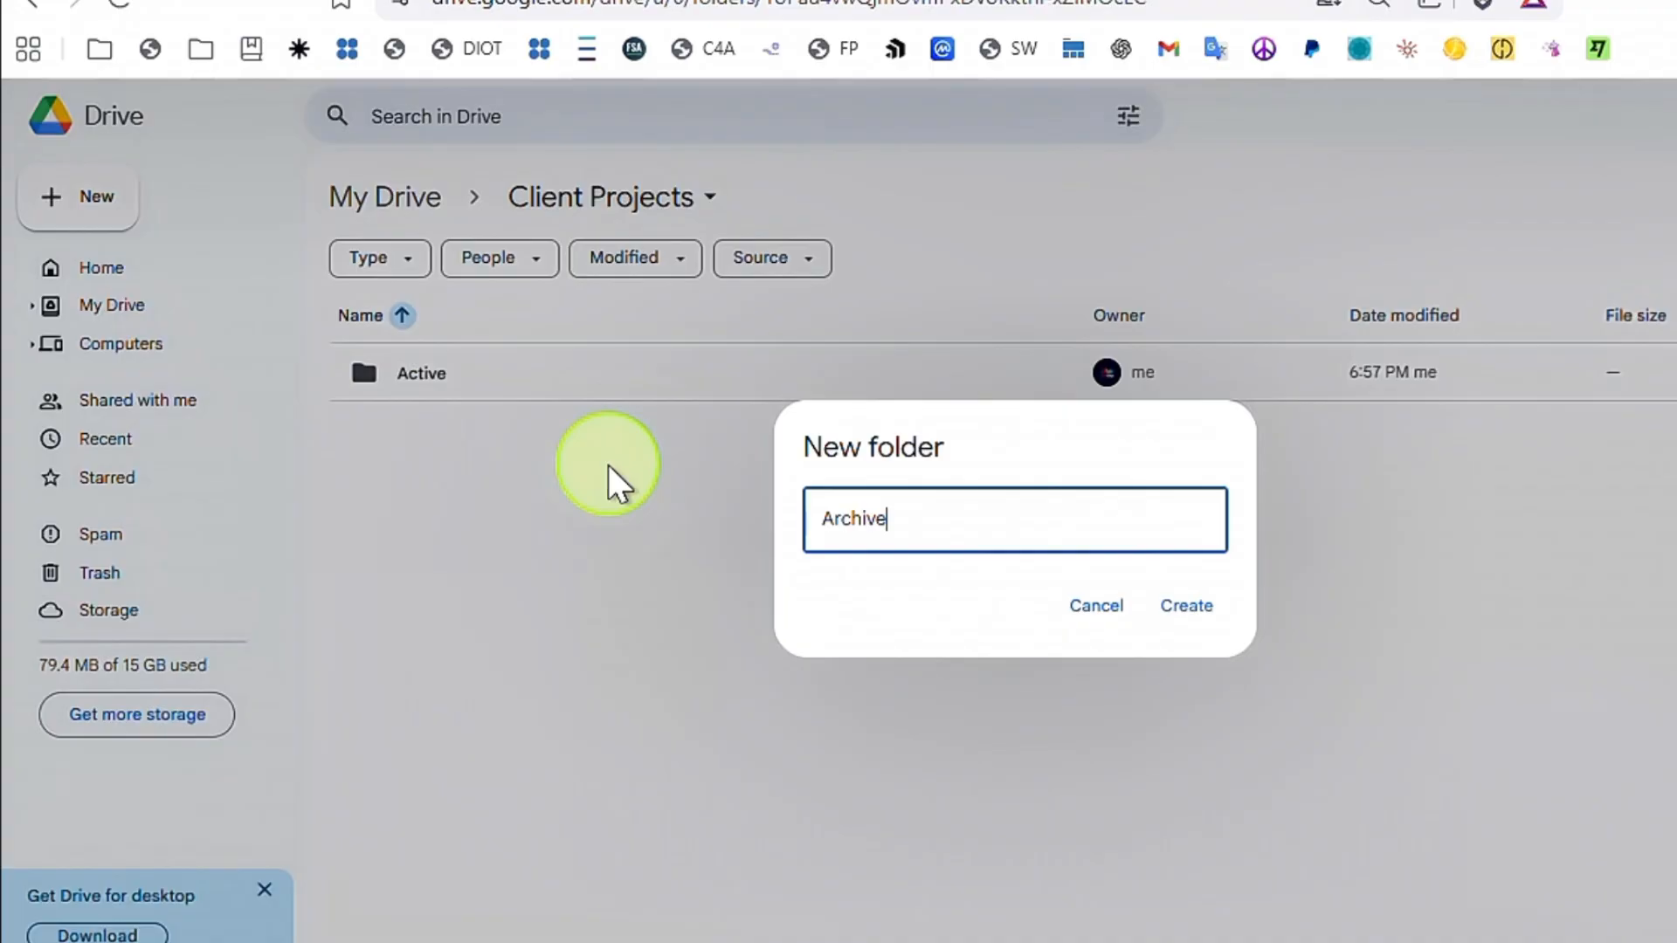
pyautogui.click(1186, 605)
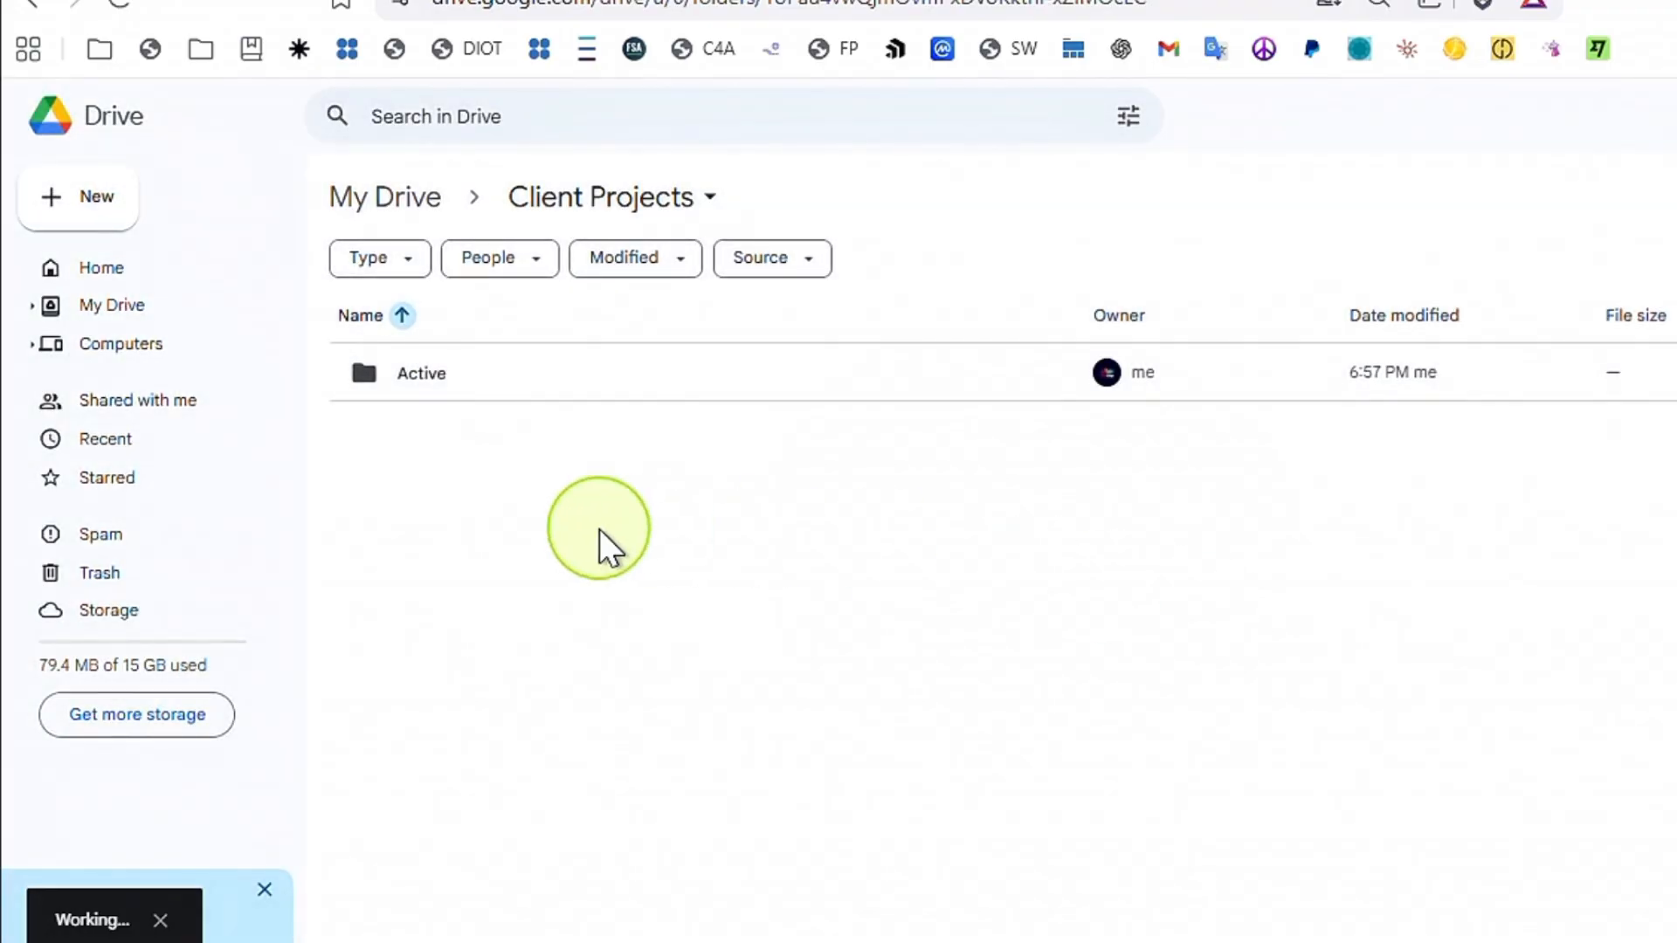
# Step: Create a third subfolder named "Templates" inside Client Projects
pyautogui.rightClick(526, 541)
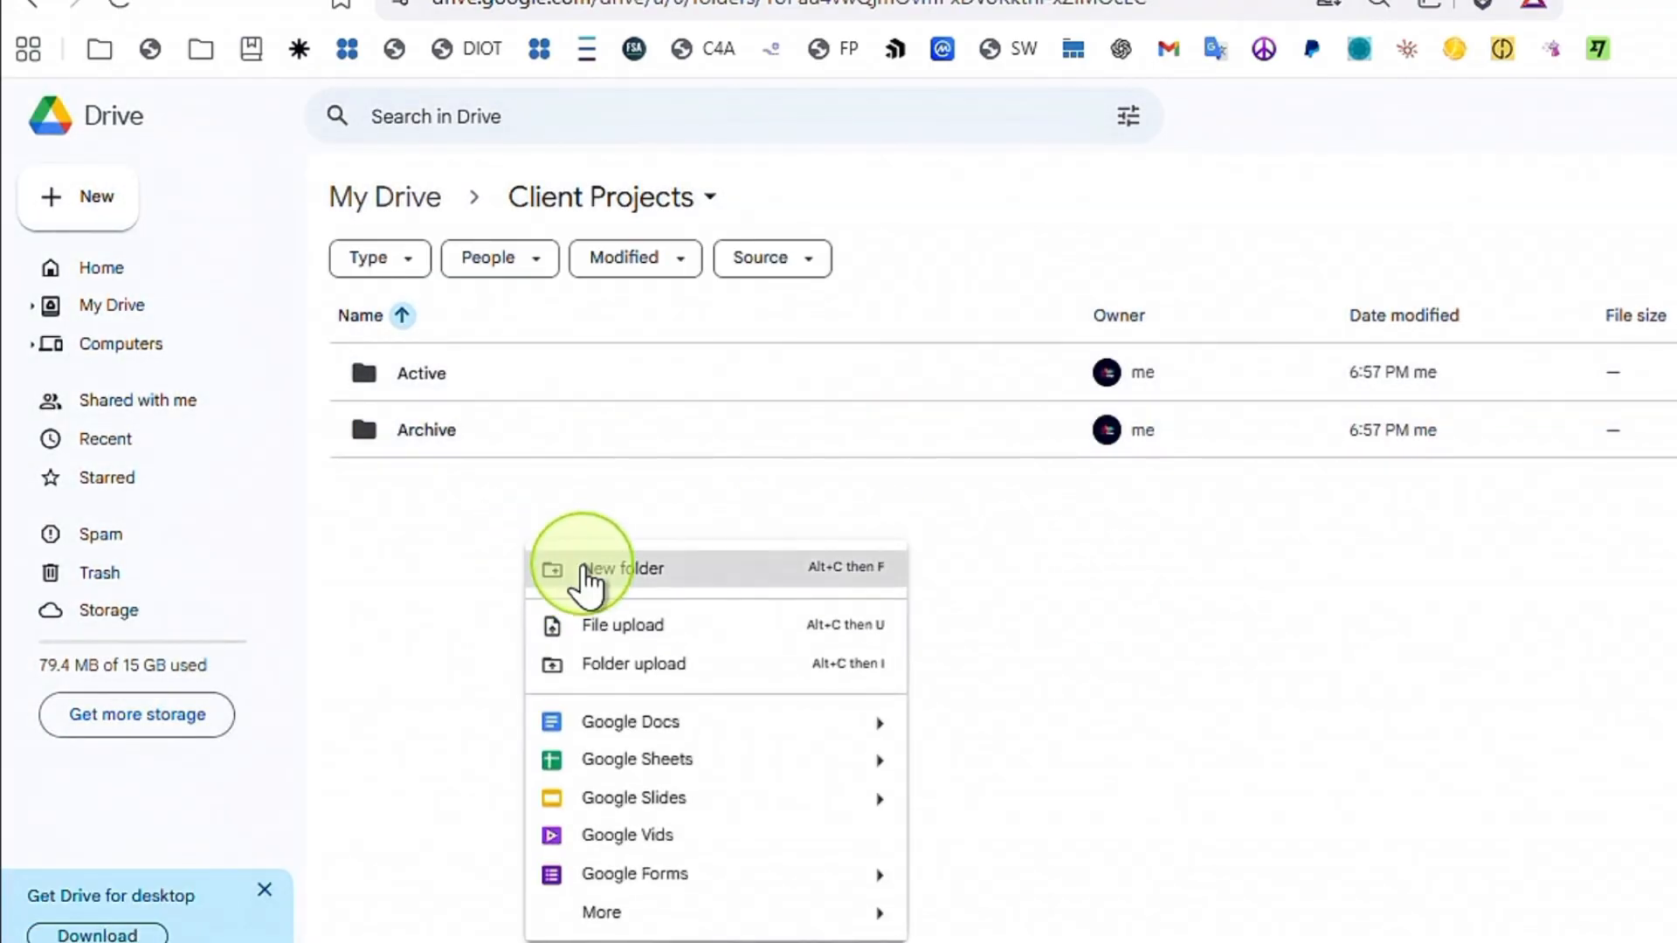
pyautogui.click(581, 566)
pyautogui.write('Templates')
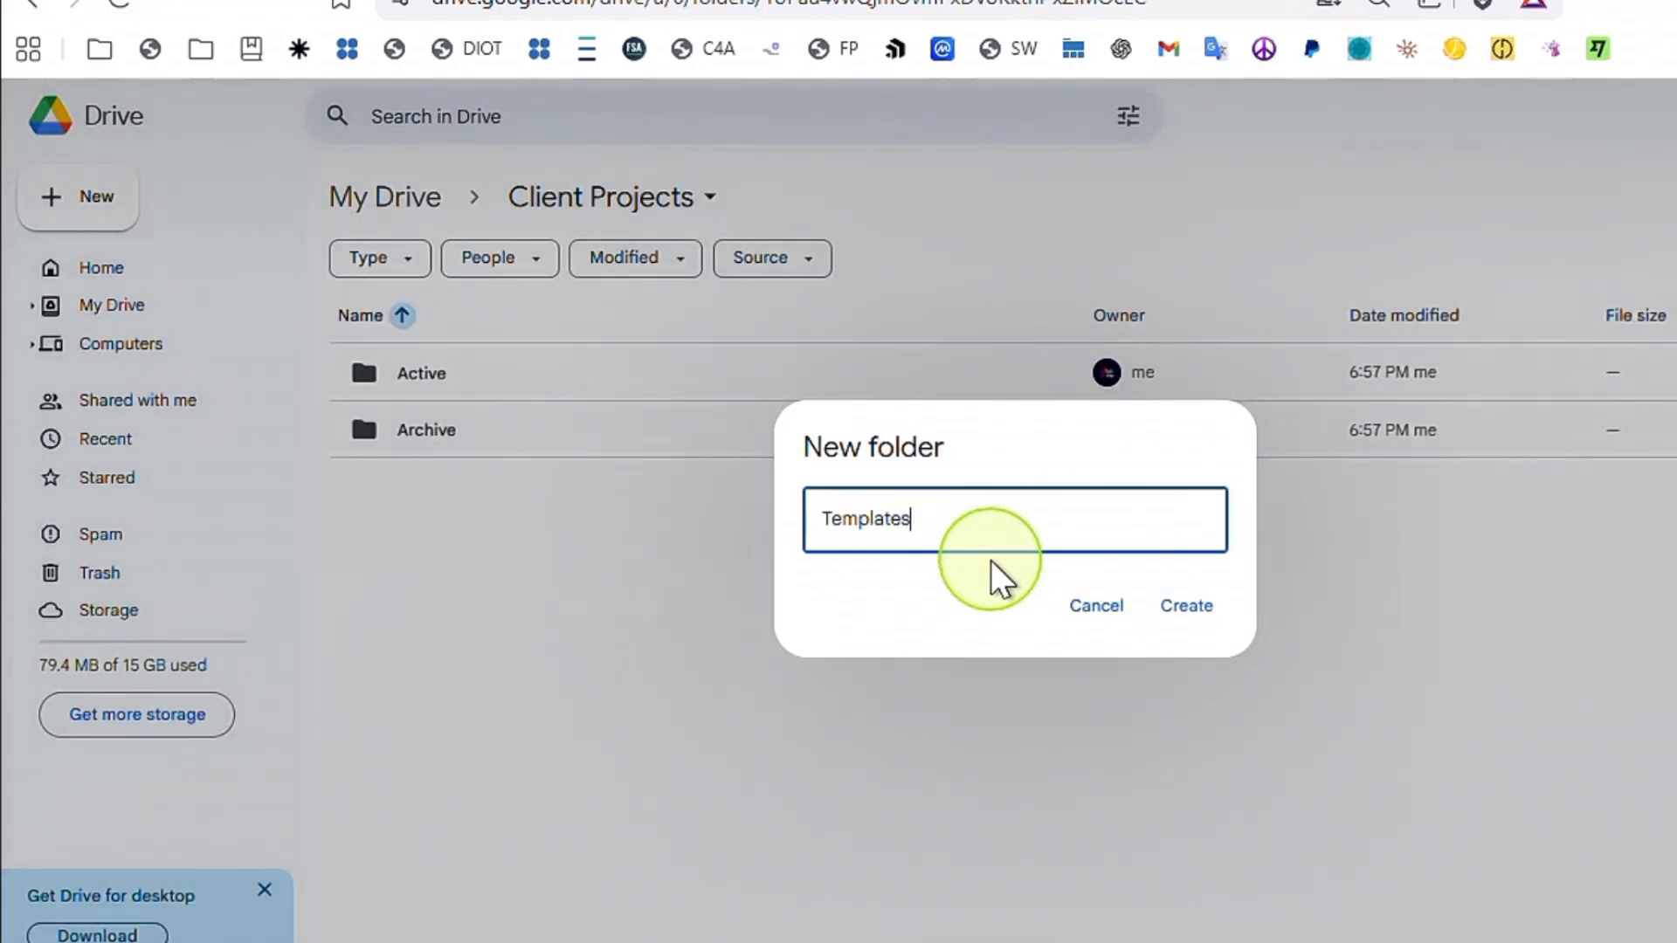
pyautogui.click(1162, 616)
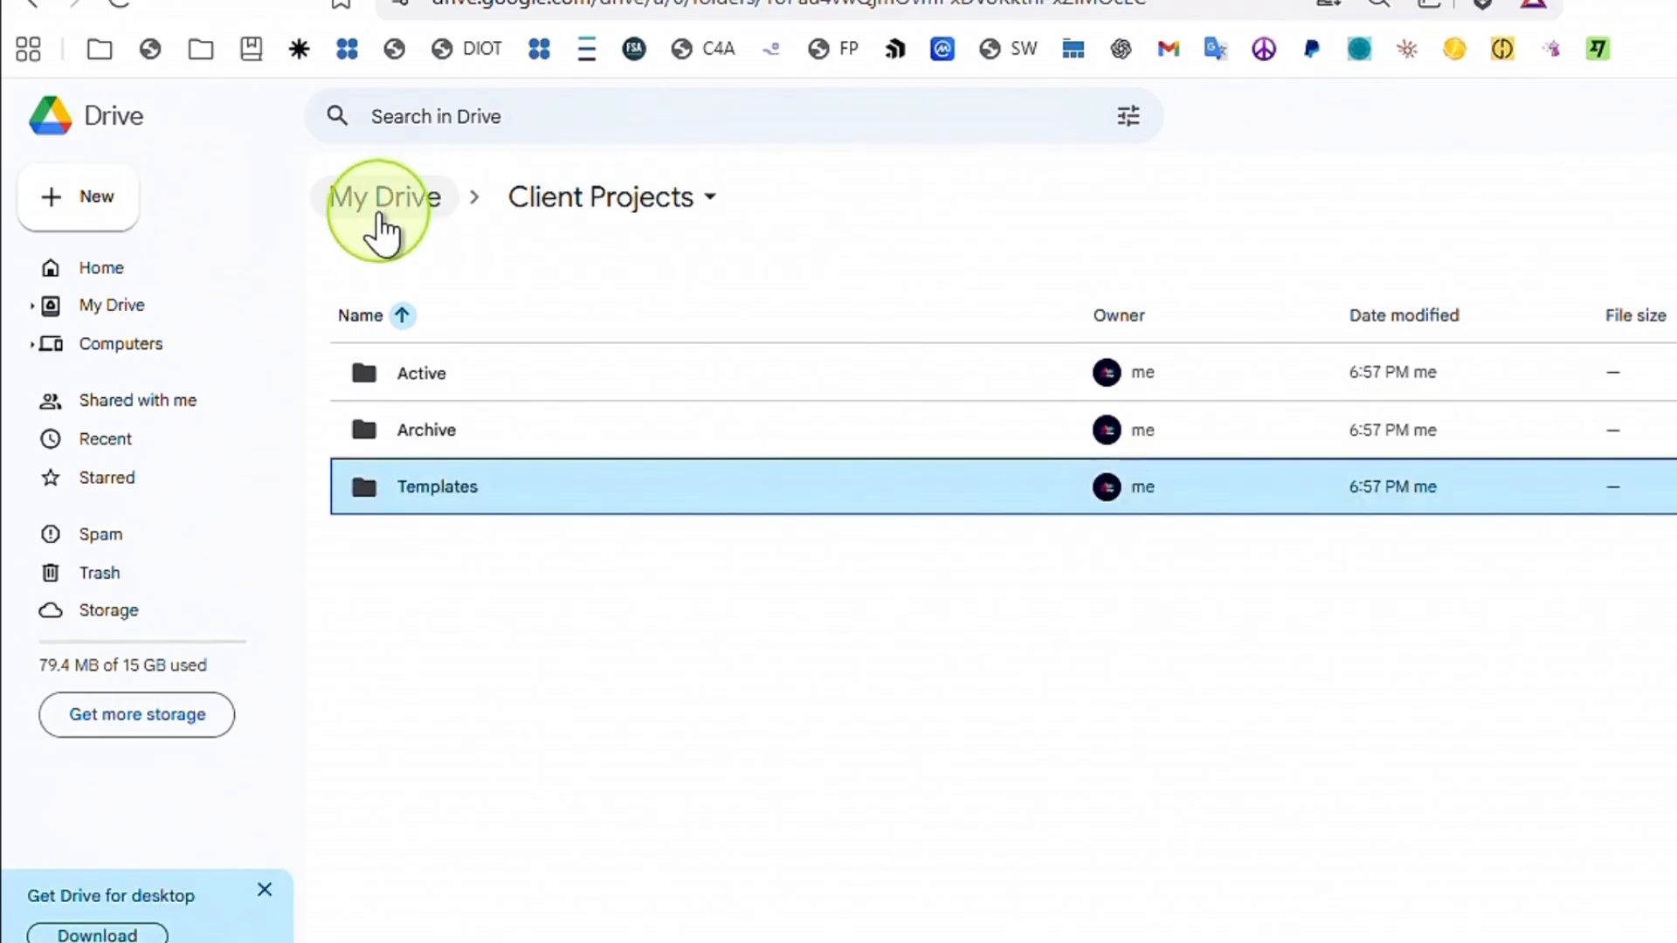
# Step: Return to My Drive and move the first Resume document into the Client Projects folder
pyautogui.click(383, 197)
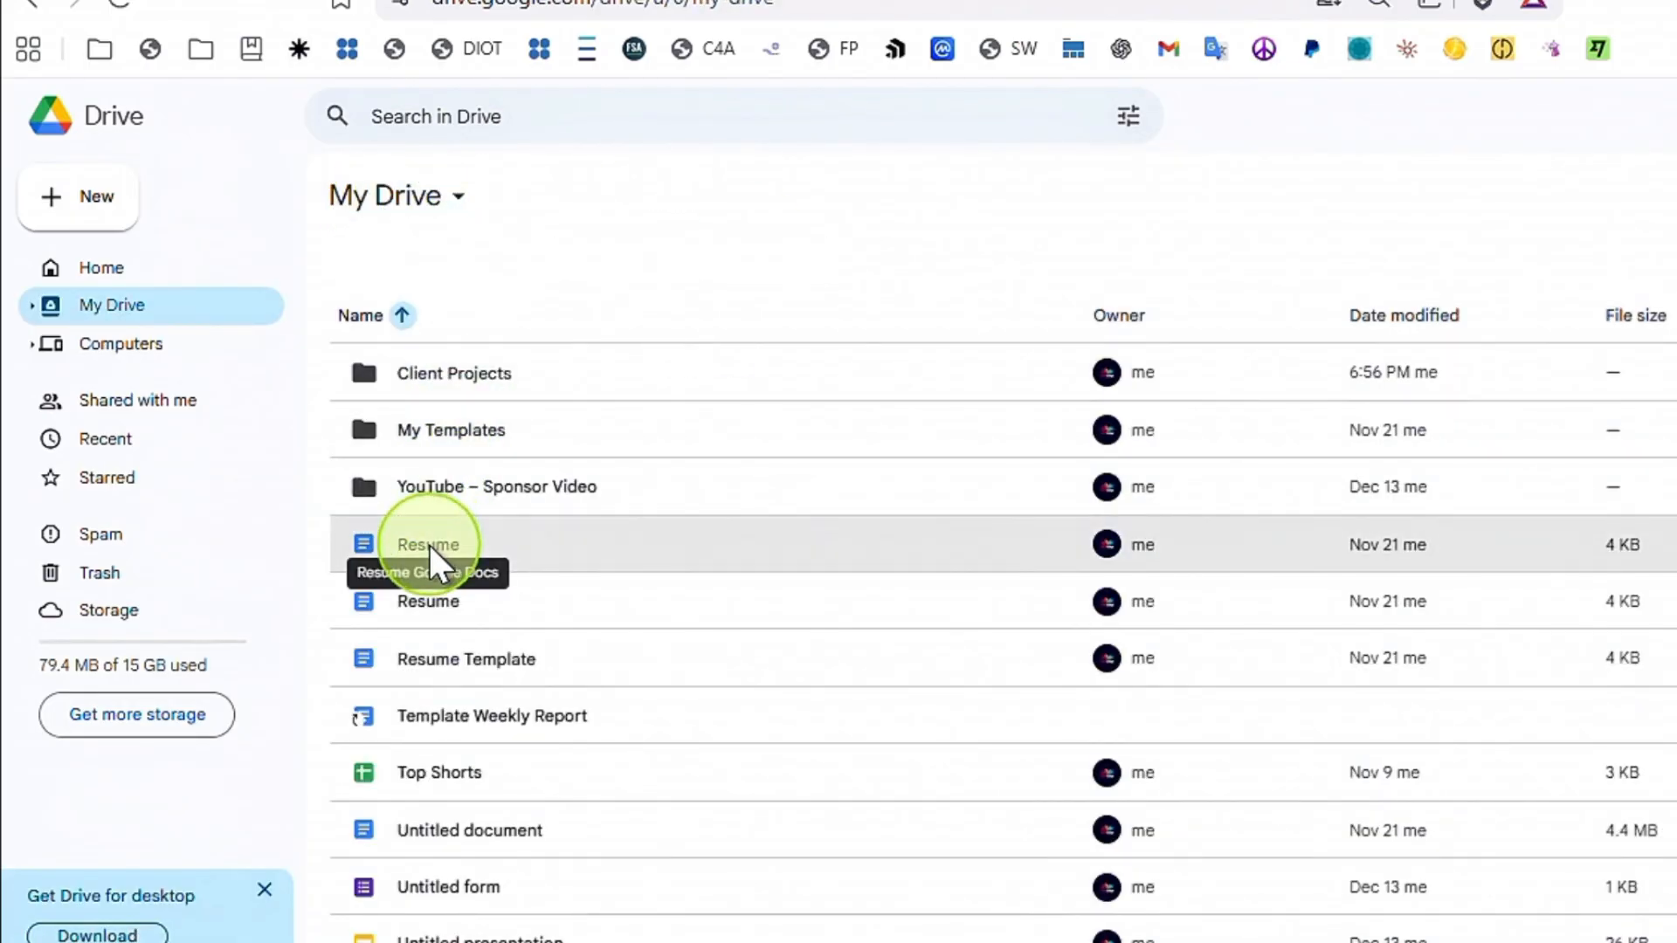
pyautogui.moveTo(428, 543); pyautogui.dragTo(485, 360)
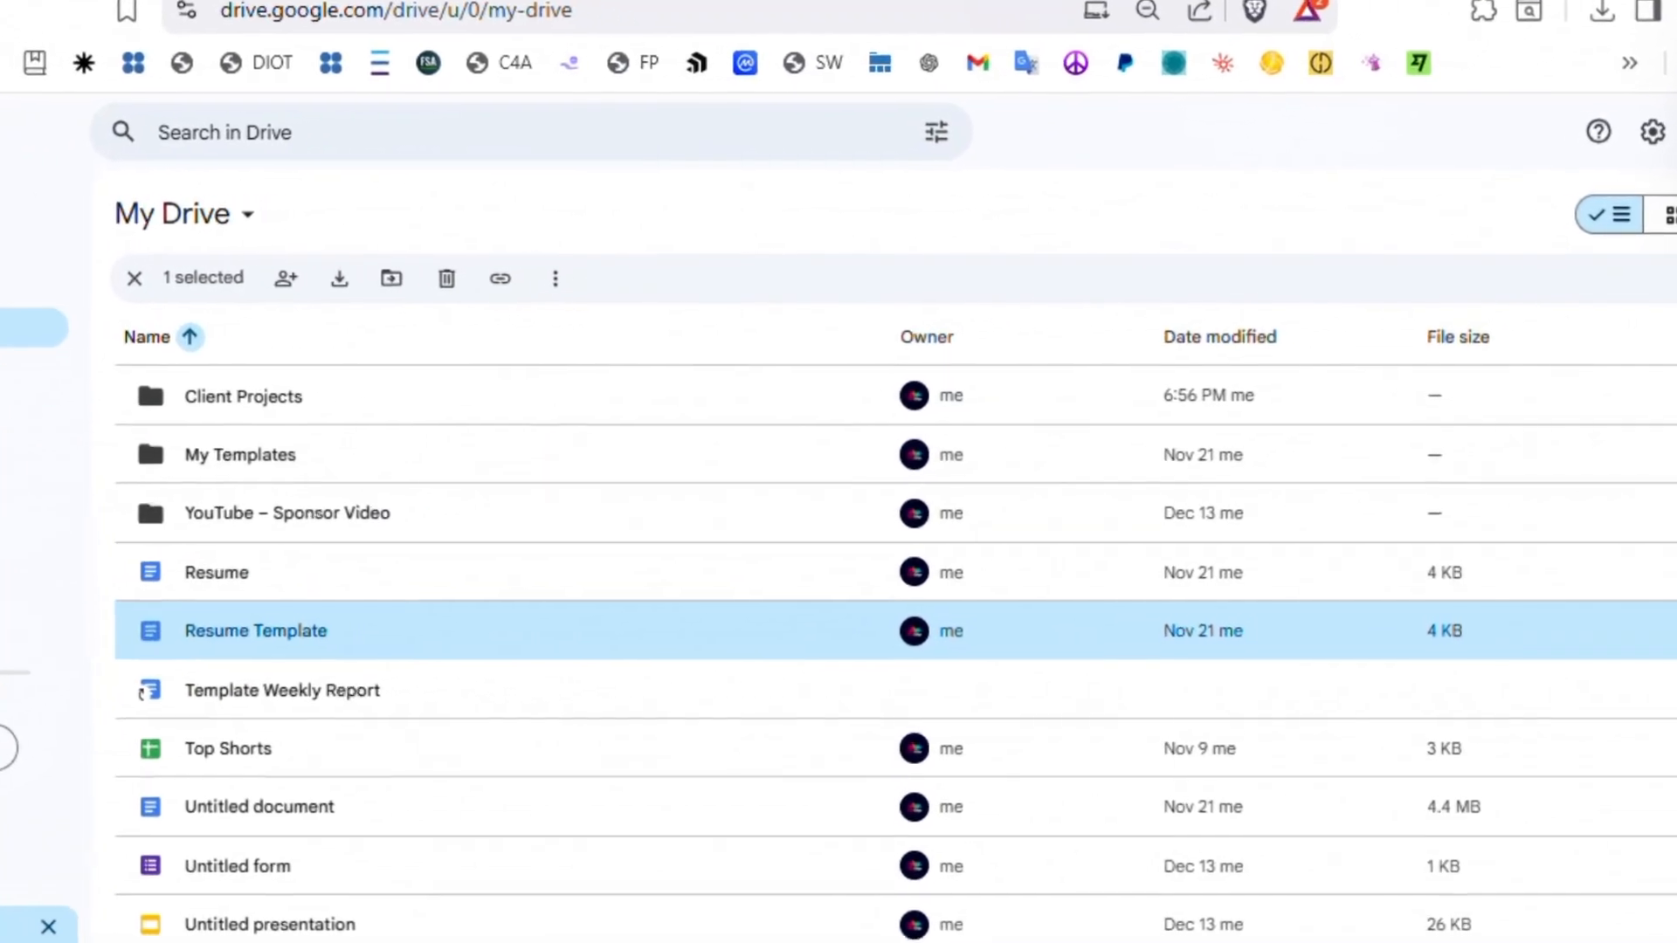
# Step: Open the sharing settings of the Resume Template document and show its general access options
pyautogui.click(405, 2)
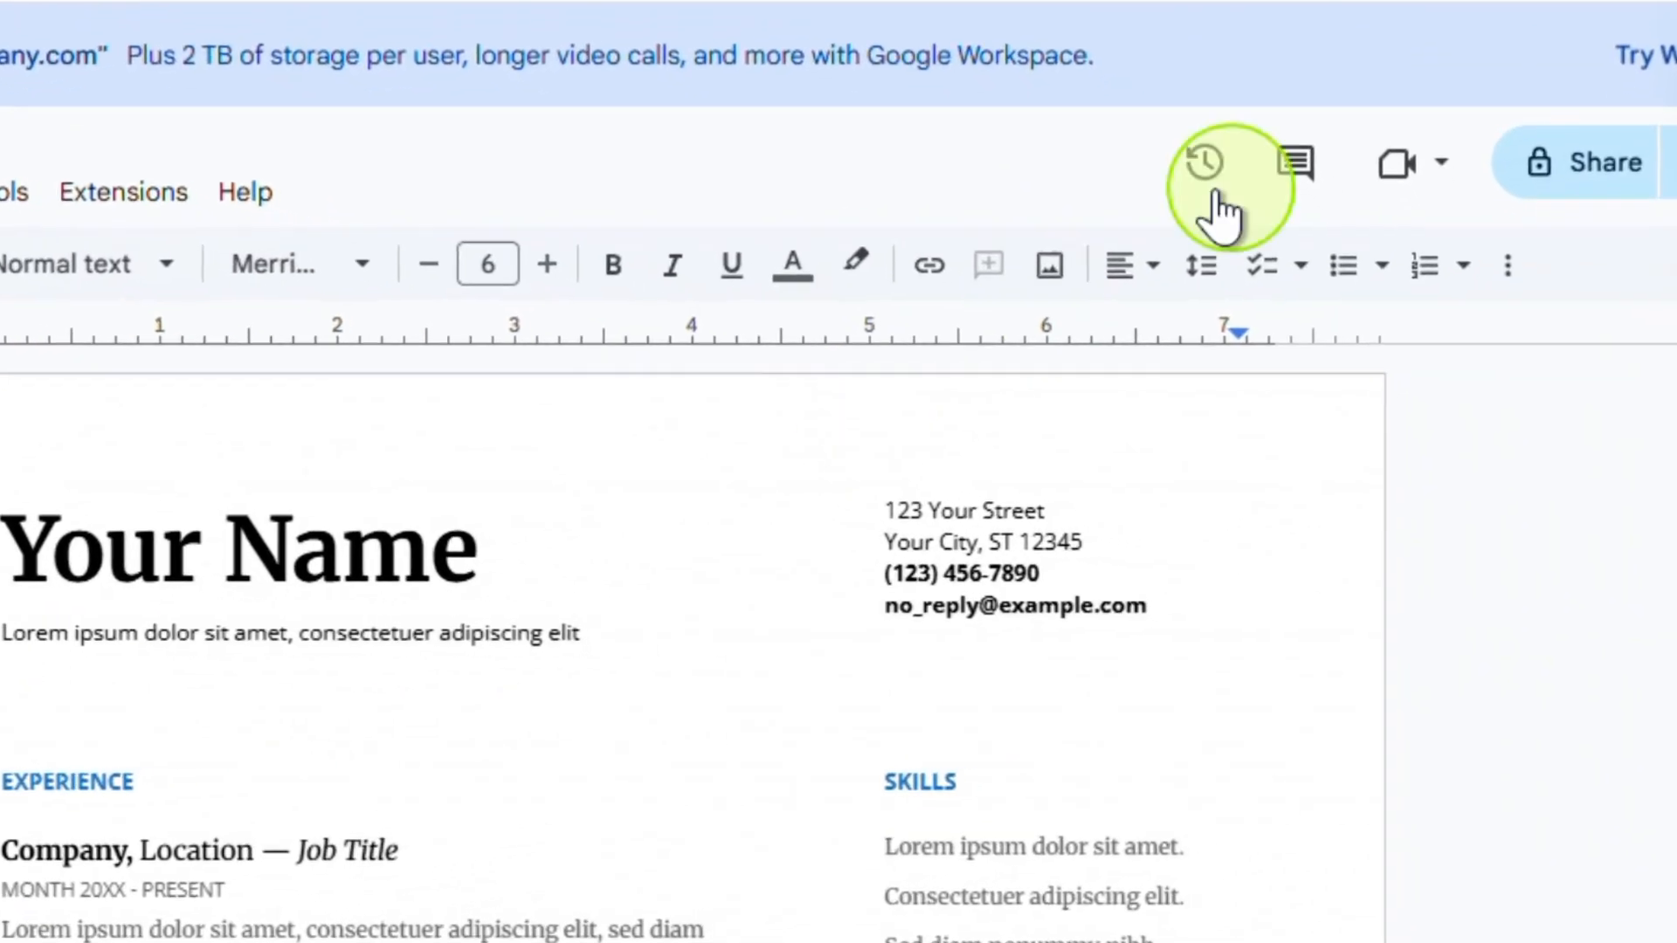
pyautogui.click(1602, 171)
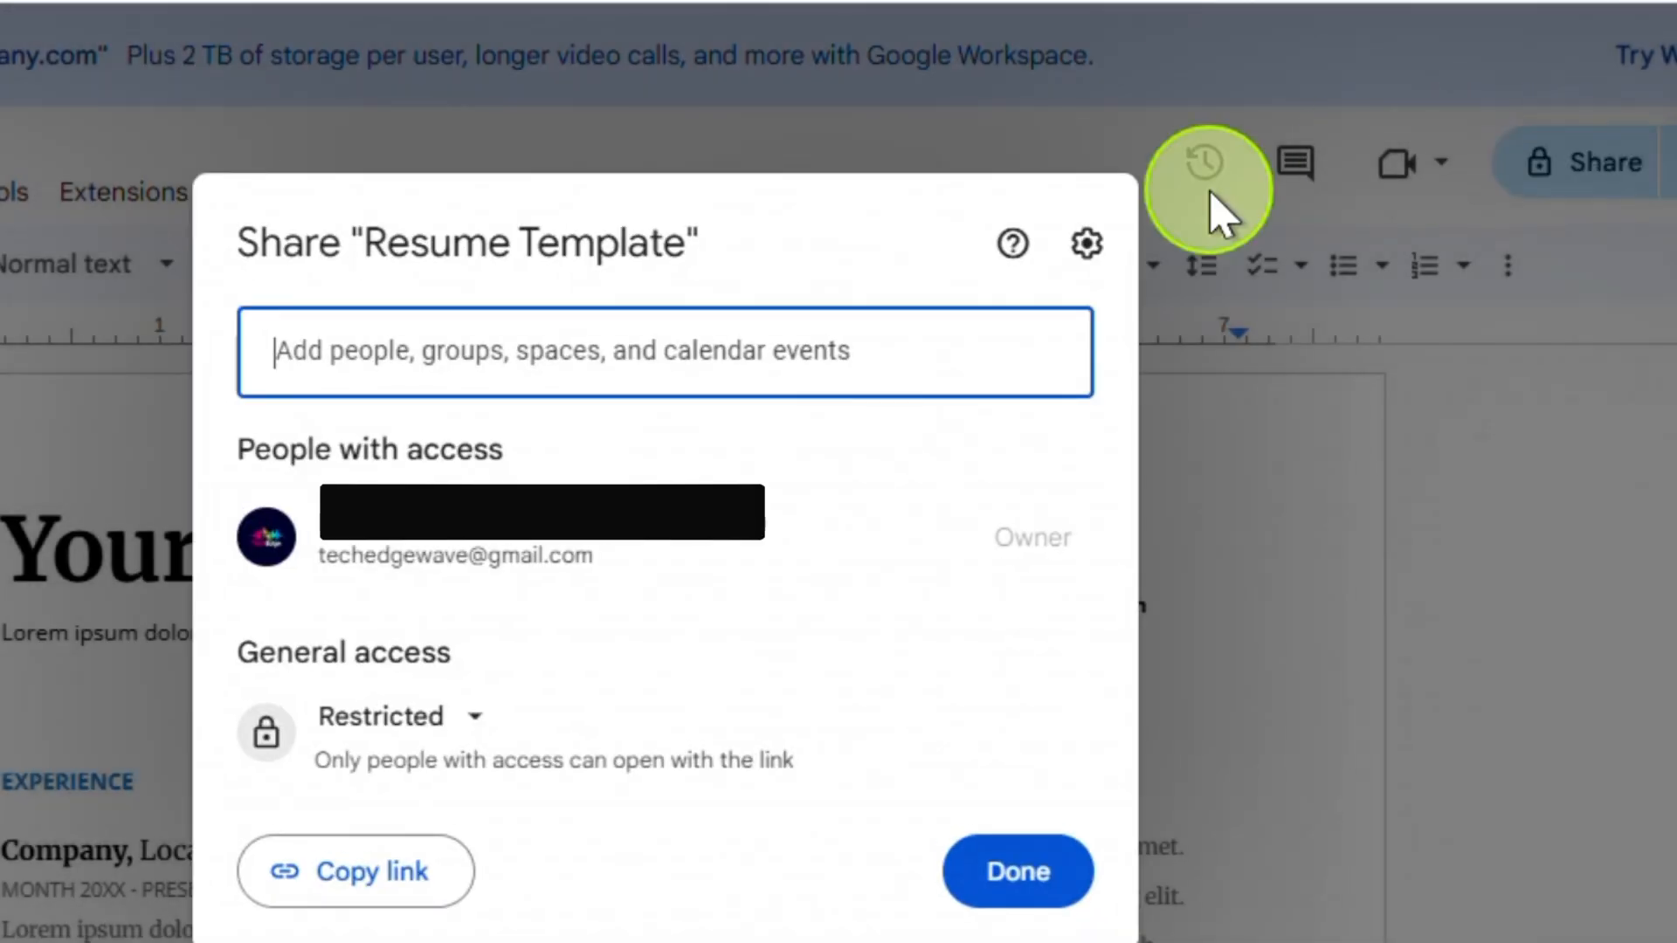
pyautogui.click(406, 718)
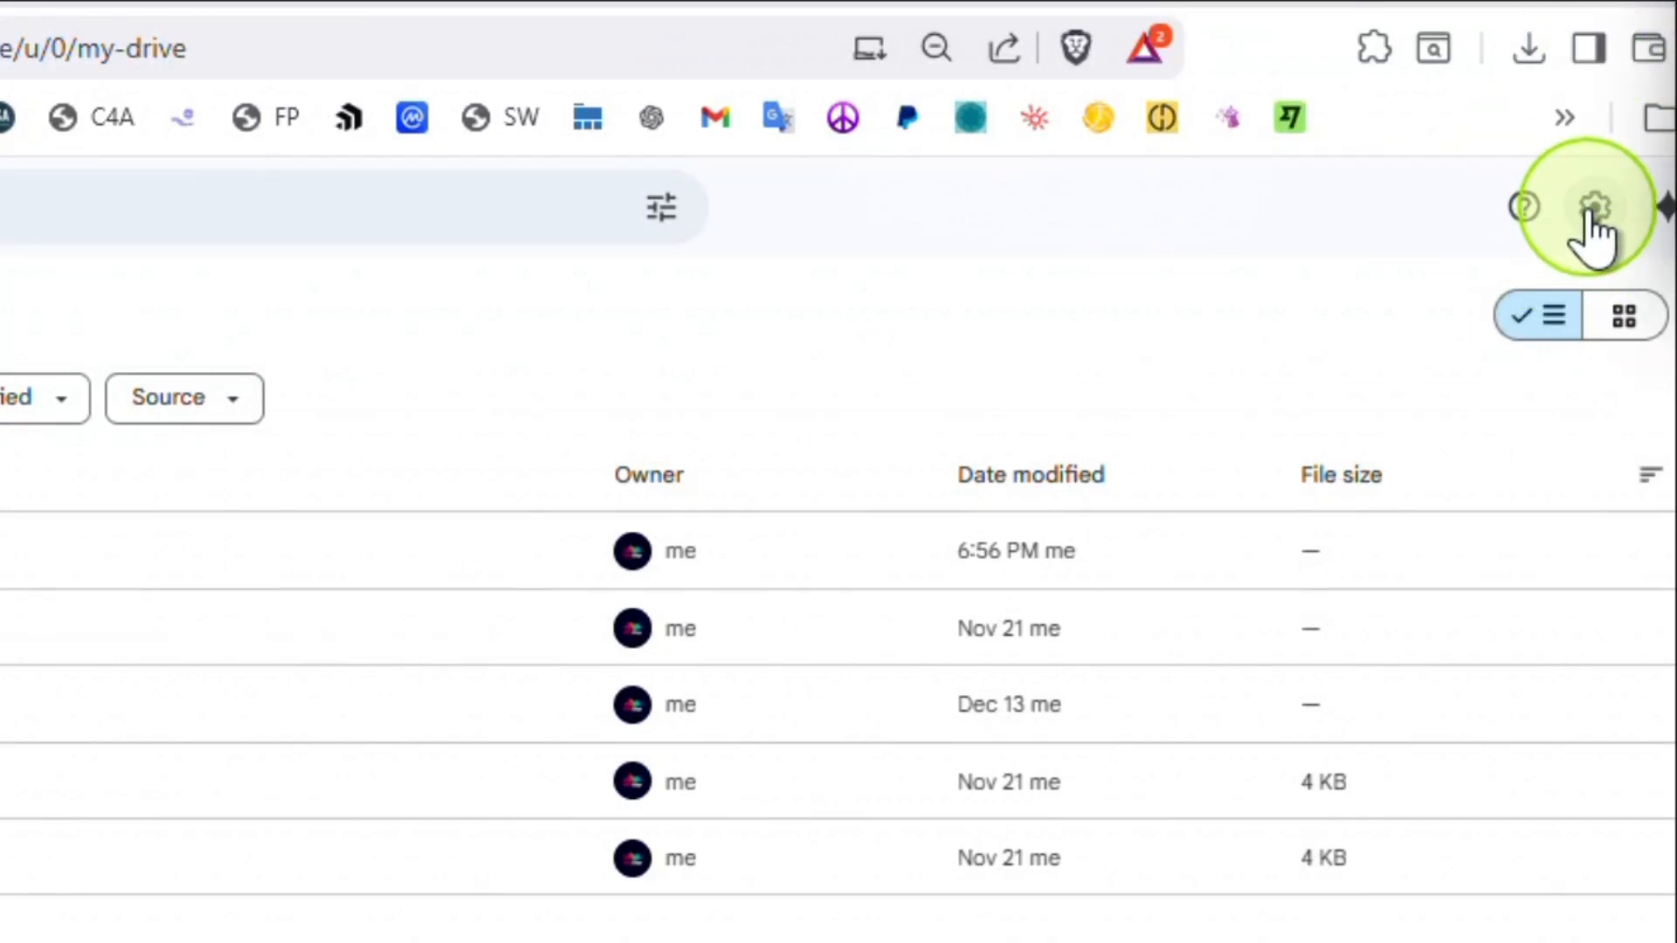
# Step: Open the Google Drive settings and look through the general options for storage, start page, appearance and density
pyautogui.click(1594, 210)
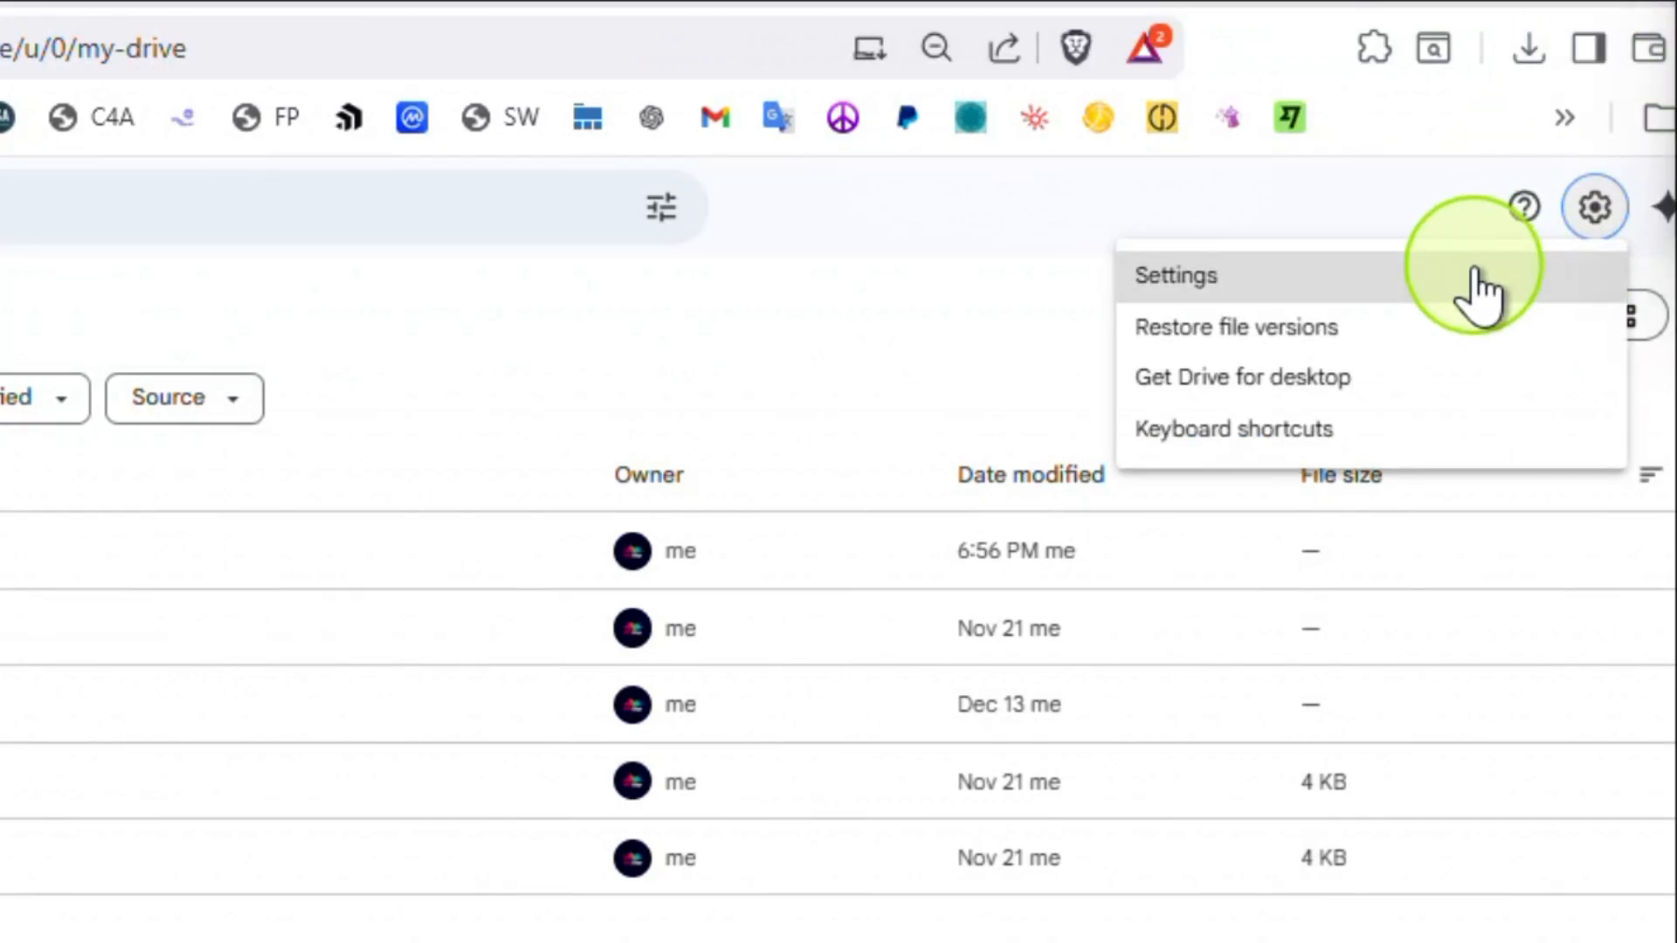
pyautogui.click(1476, 275)
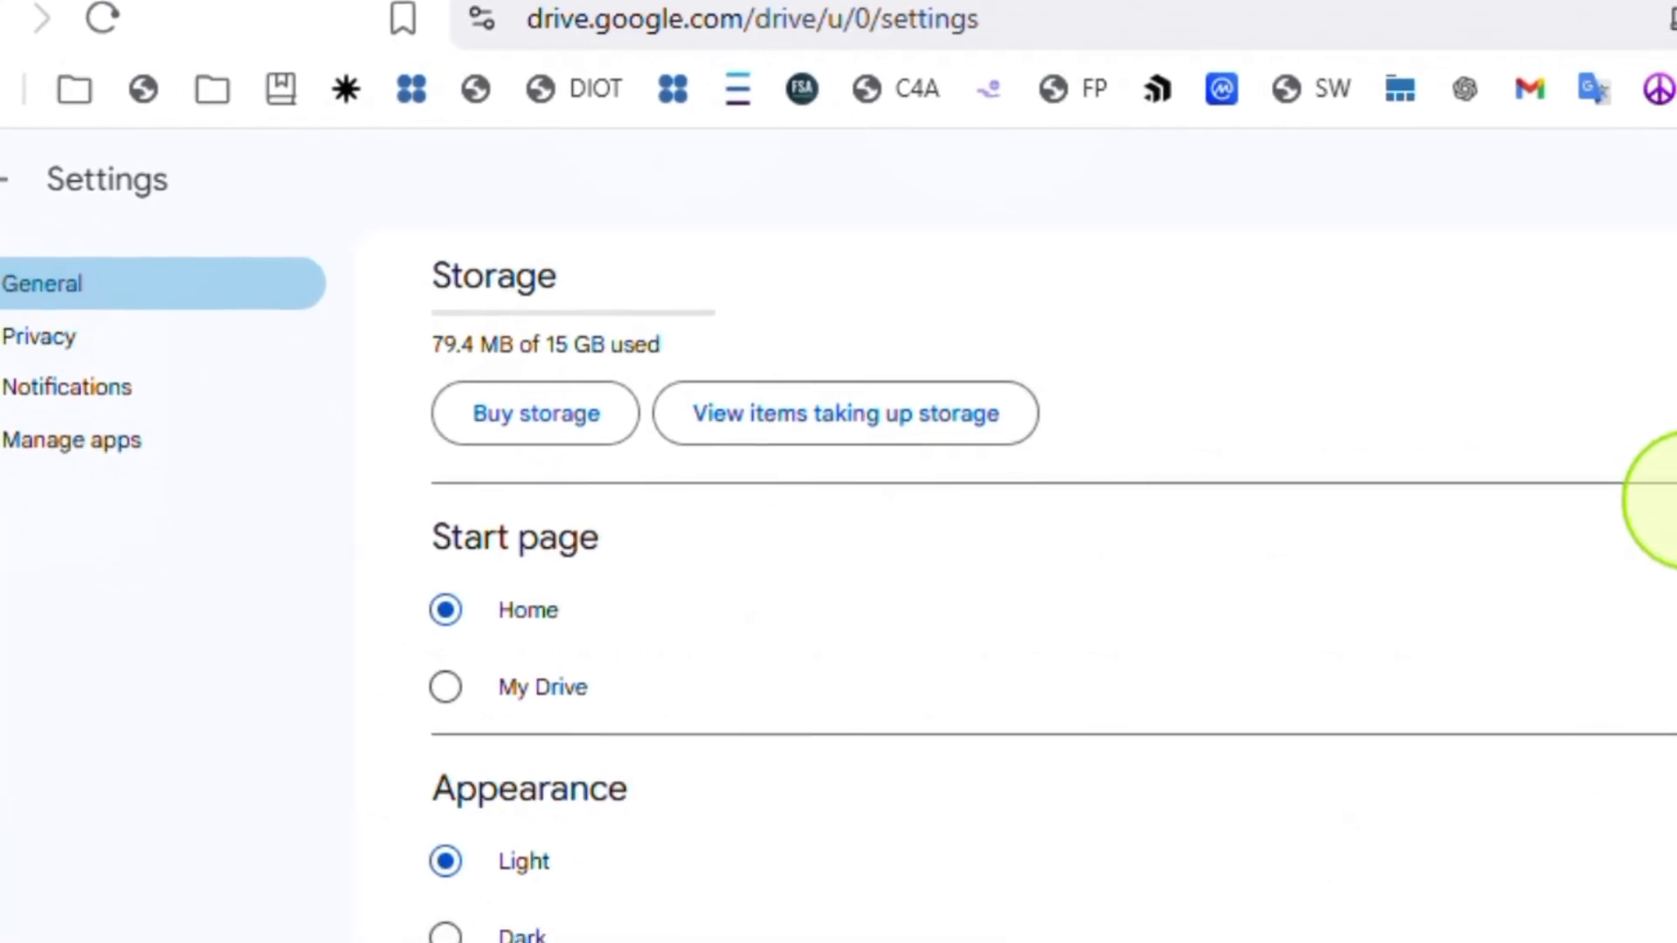
pyautogui.scroll(-10, 960, 568)
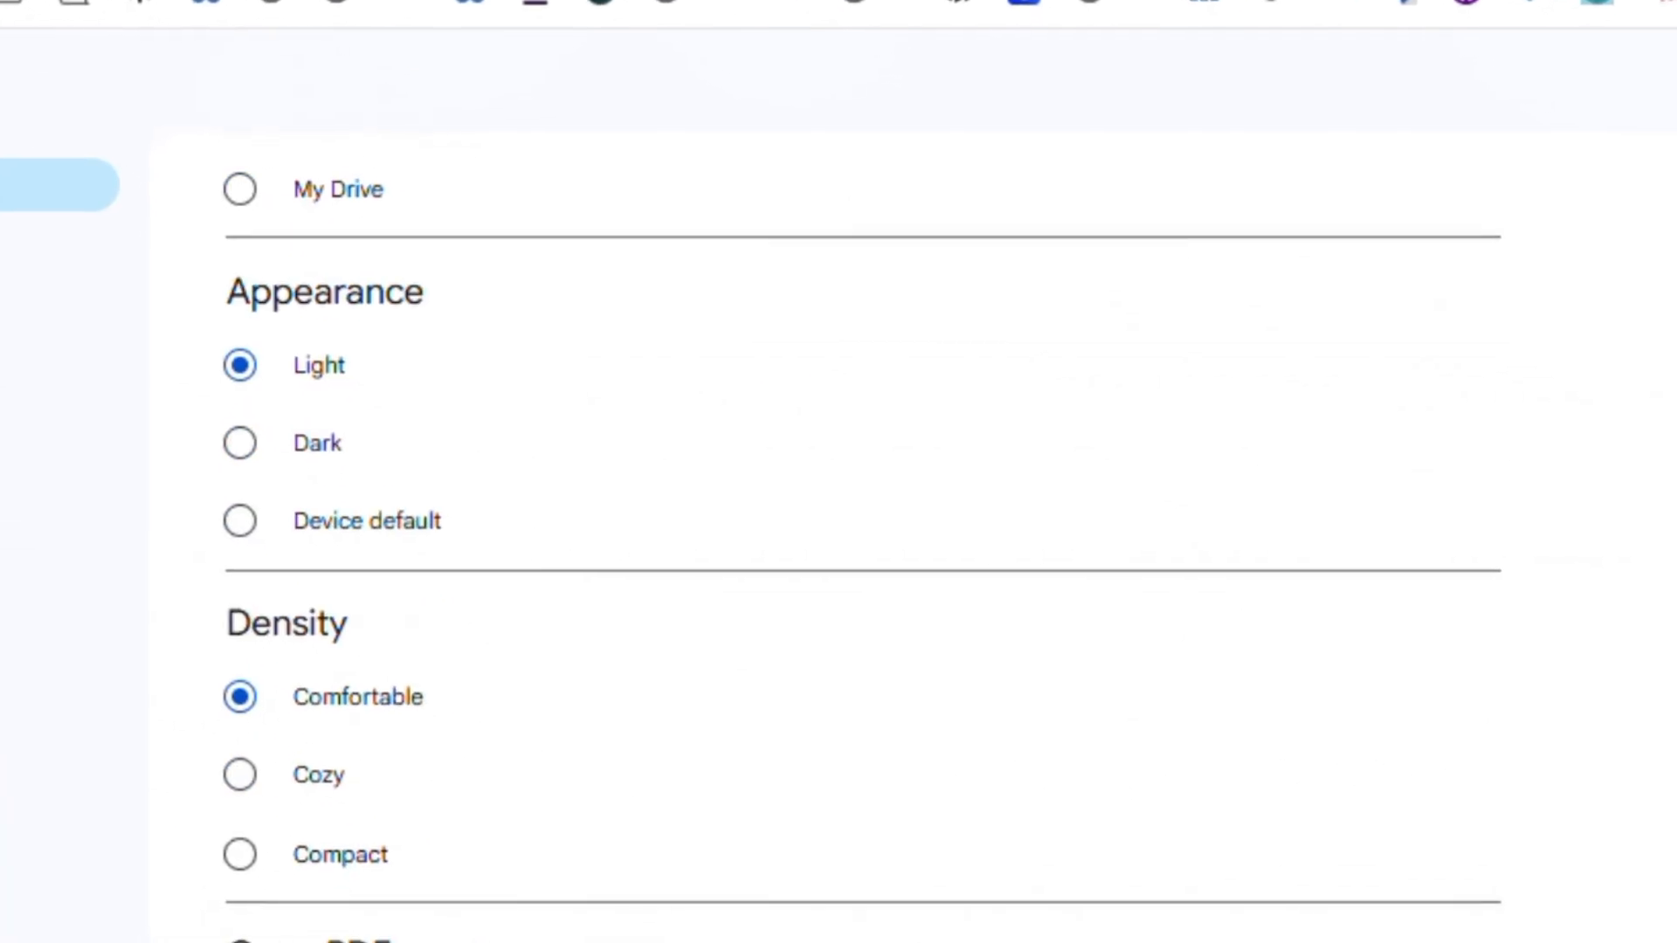
pyautogui.scroll(-1, 812, 524)
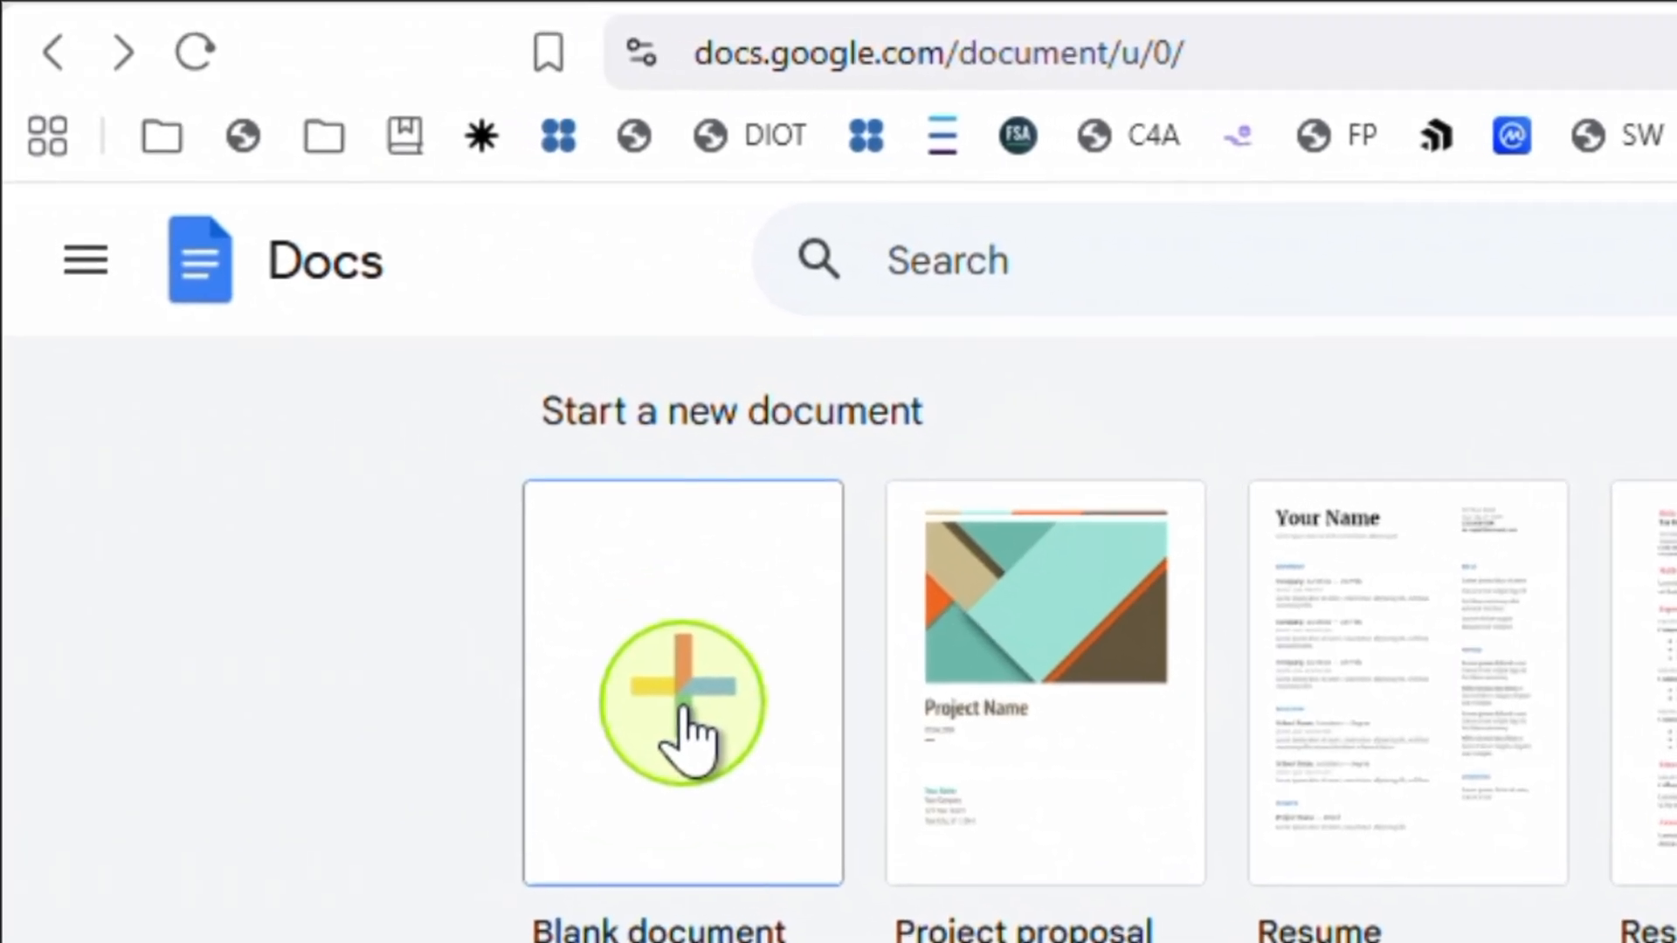
# Step: Create a blank document in Google Docs and start voice typing in English (US)
pyautogui.click(714, 741)
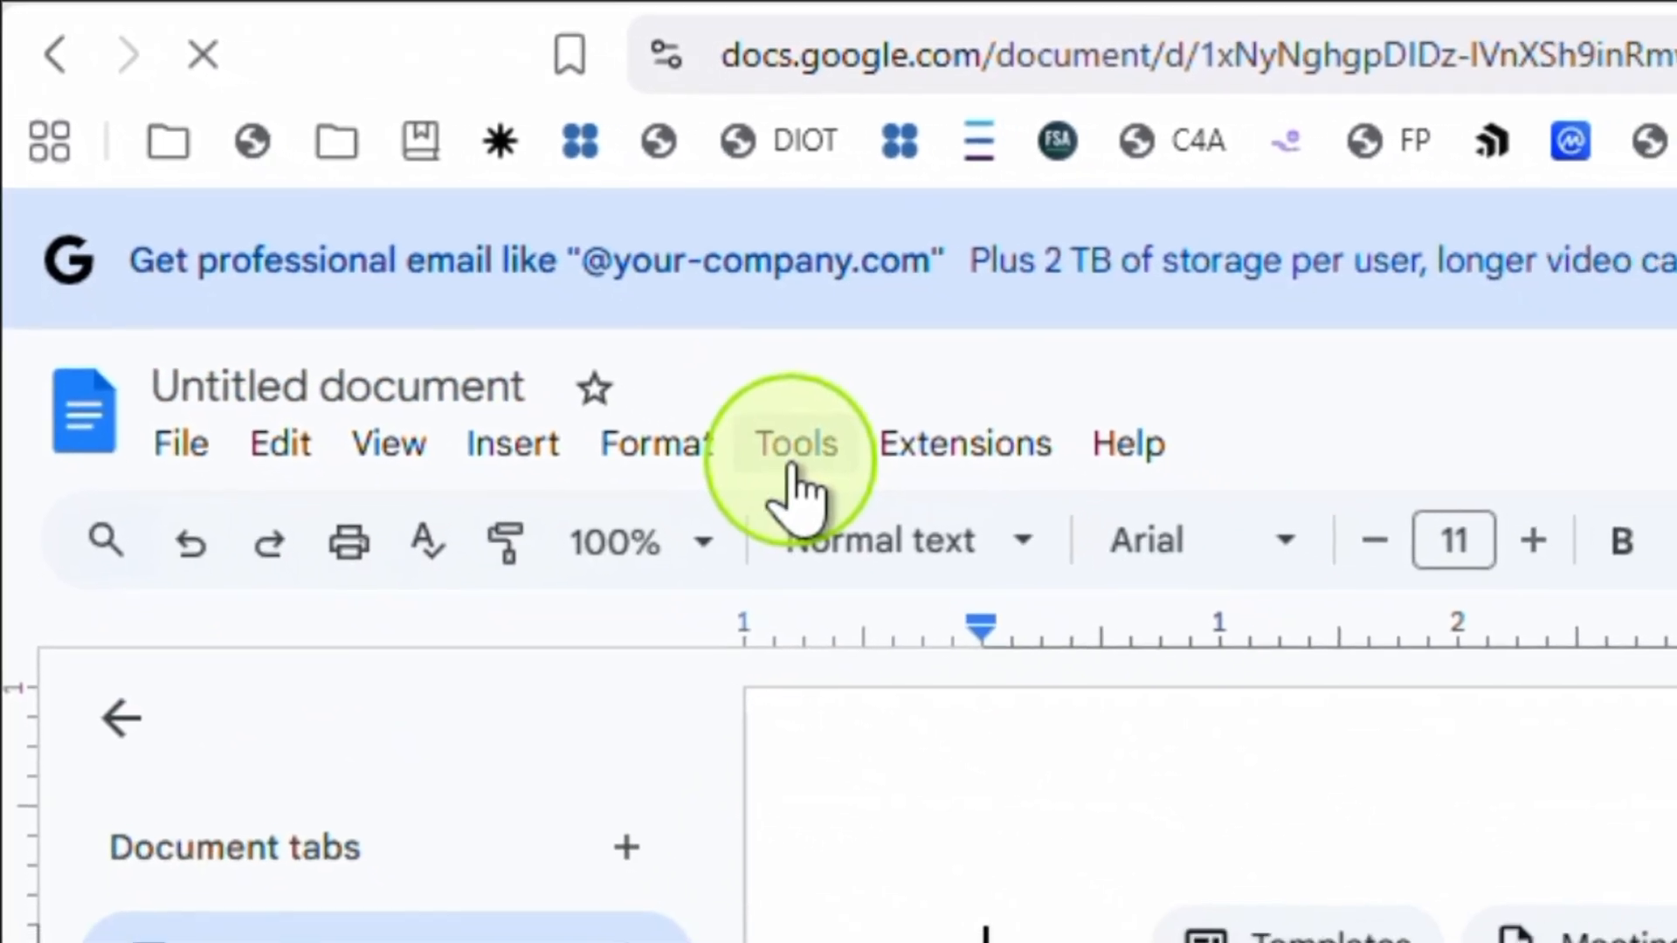
pyautogui.click(792, 472)
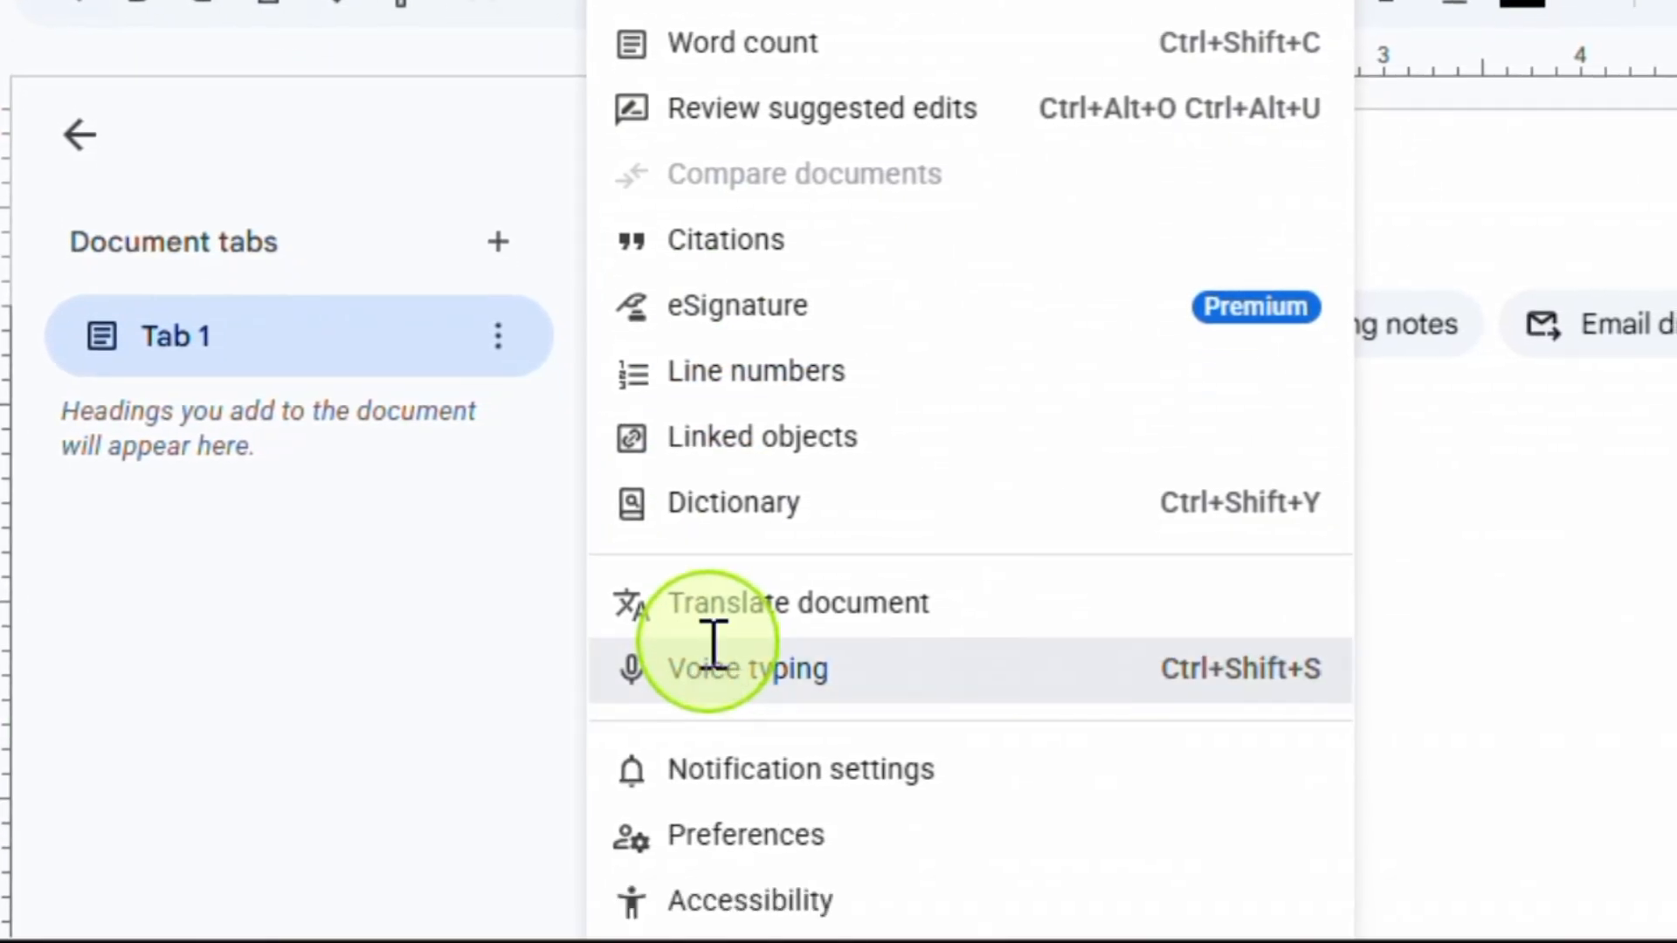
pyautogui.click(713, 645)
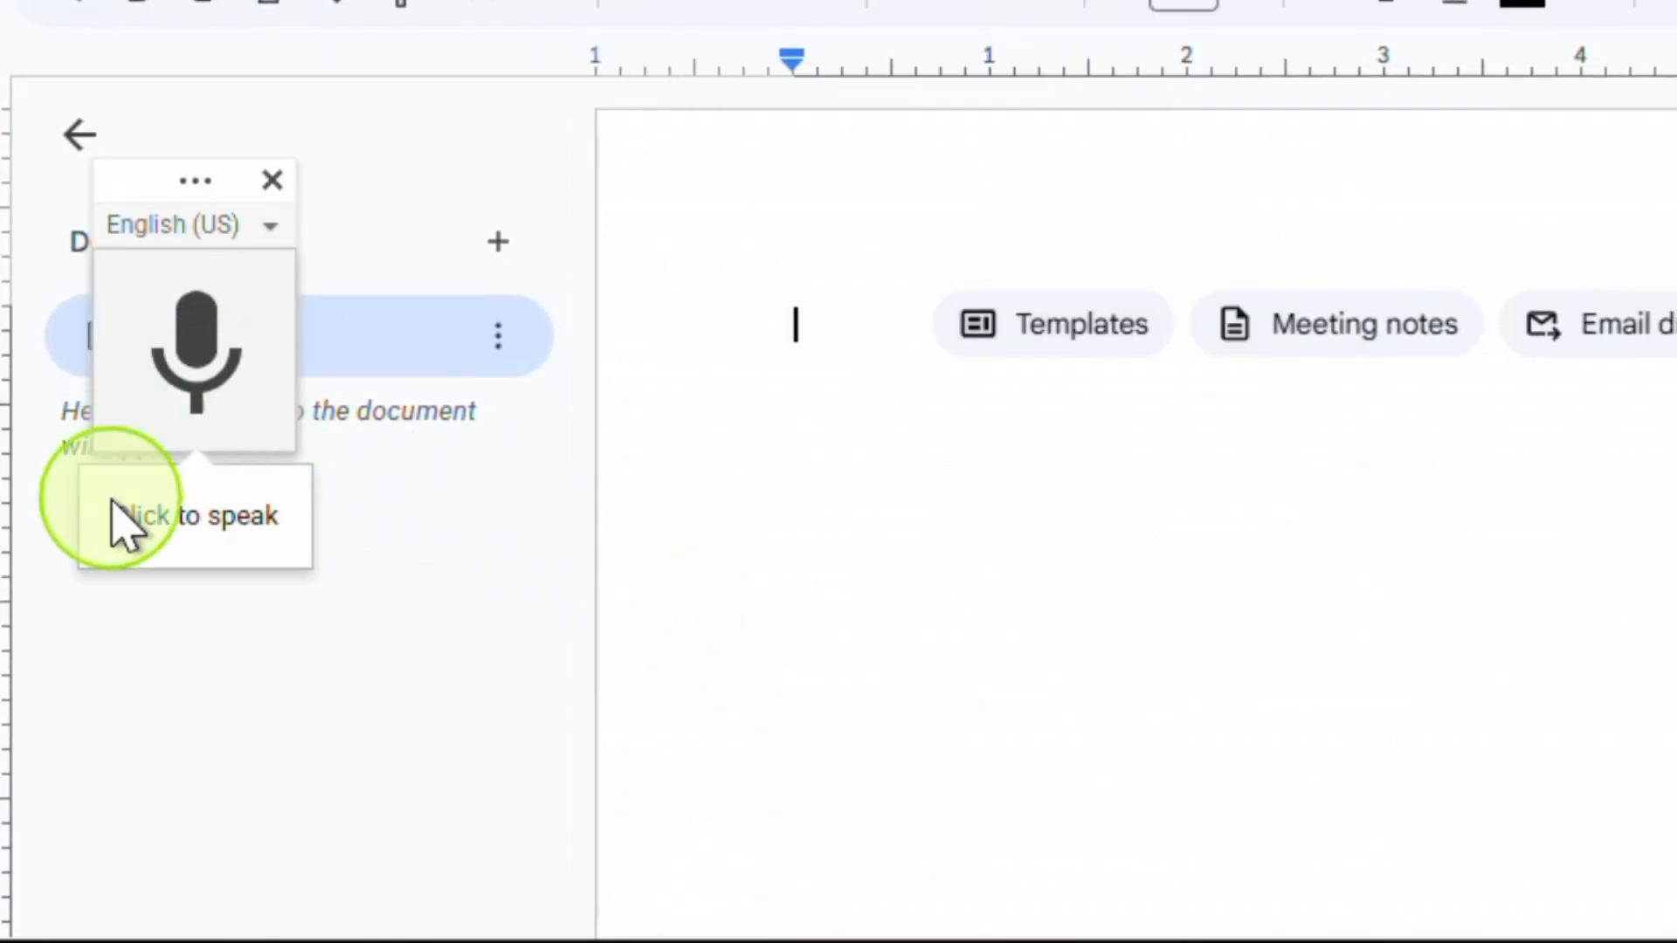
pyautogui.click(179, 406)
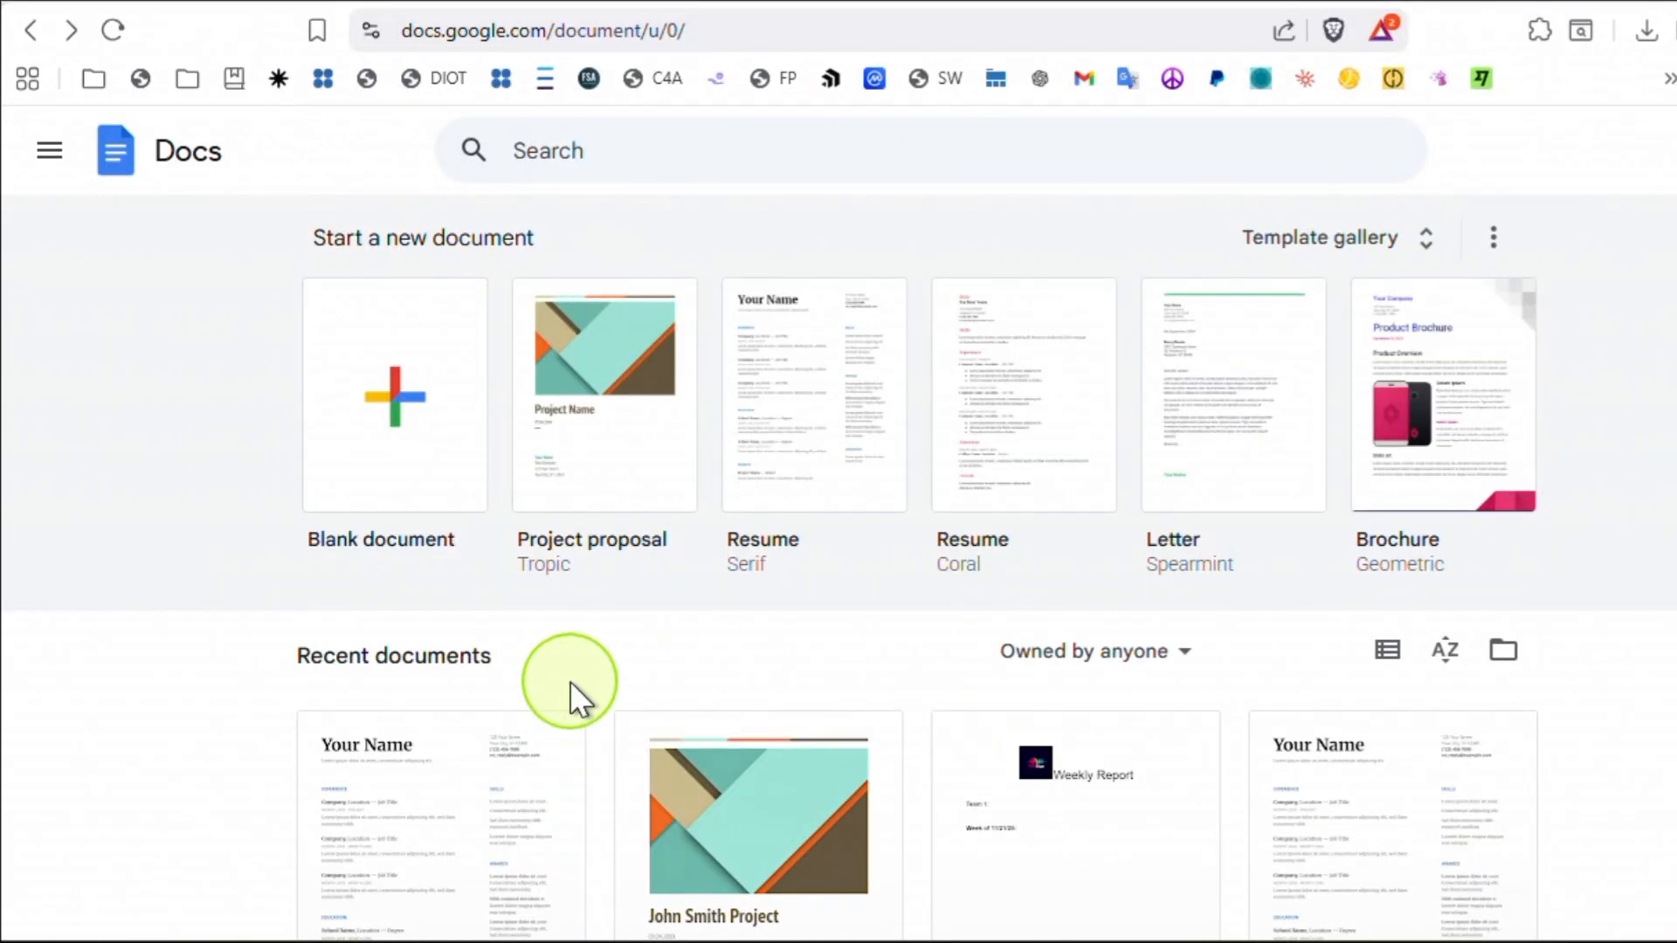
# Step: Open the recent project proposal document and view its November 21, 10:00 PM version in the version history
pyautogui.click(762, 891)
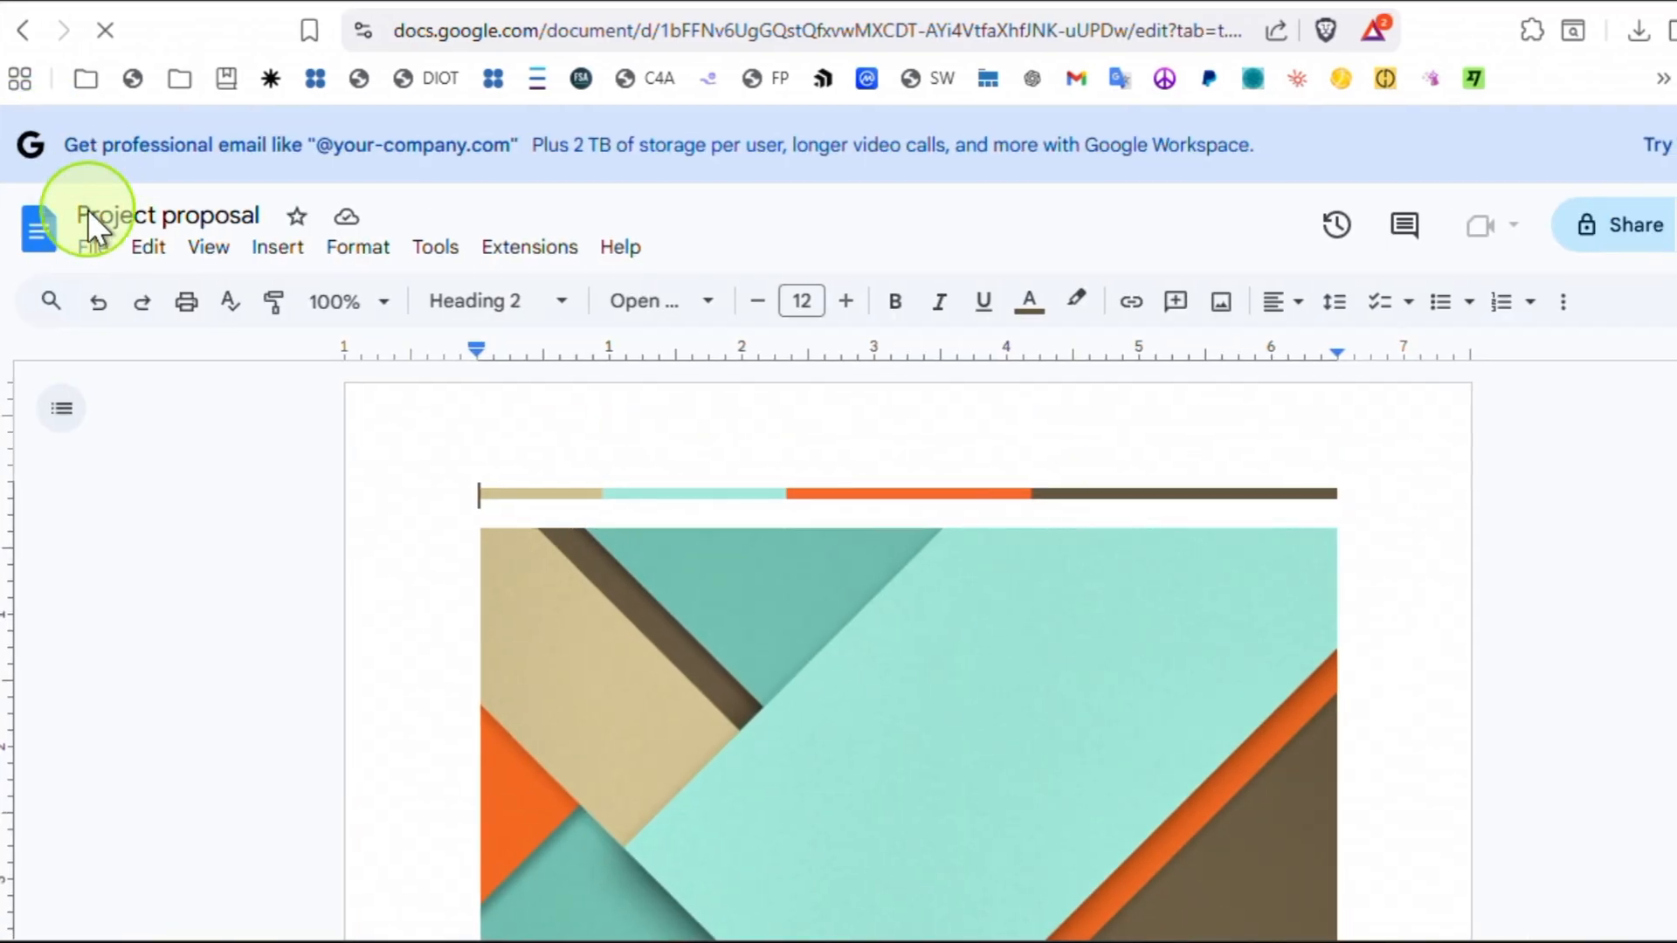
pyautogui.click(83, 249)
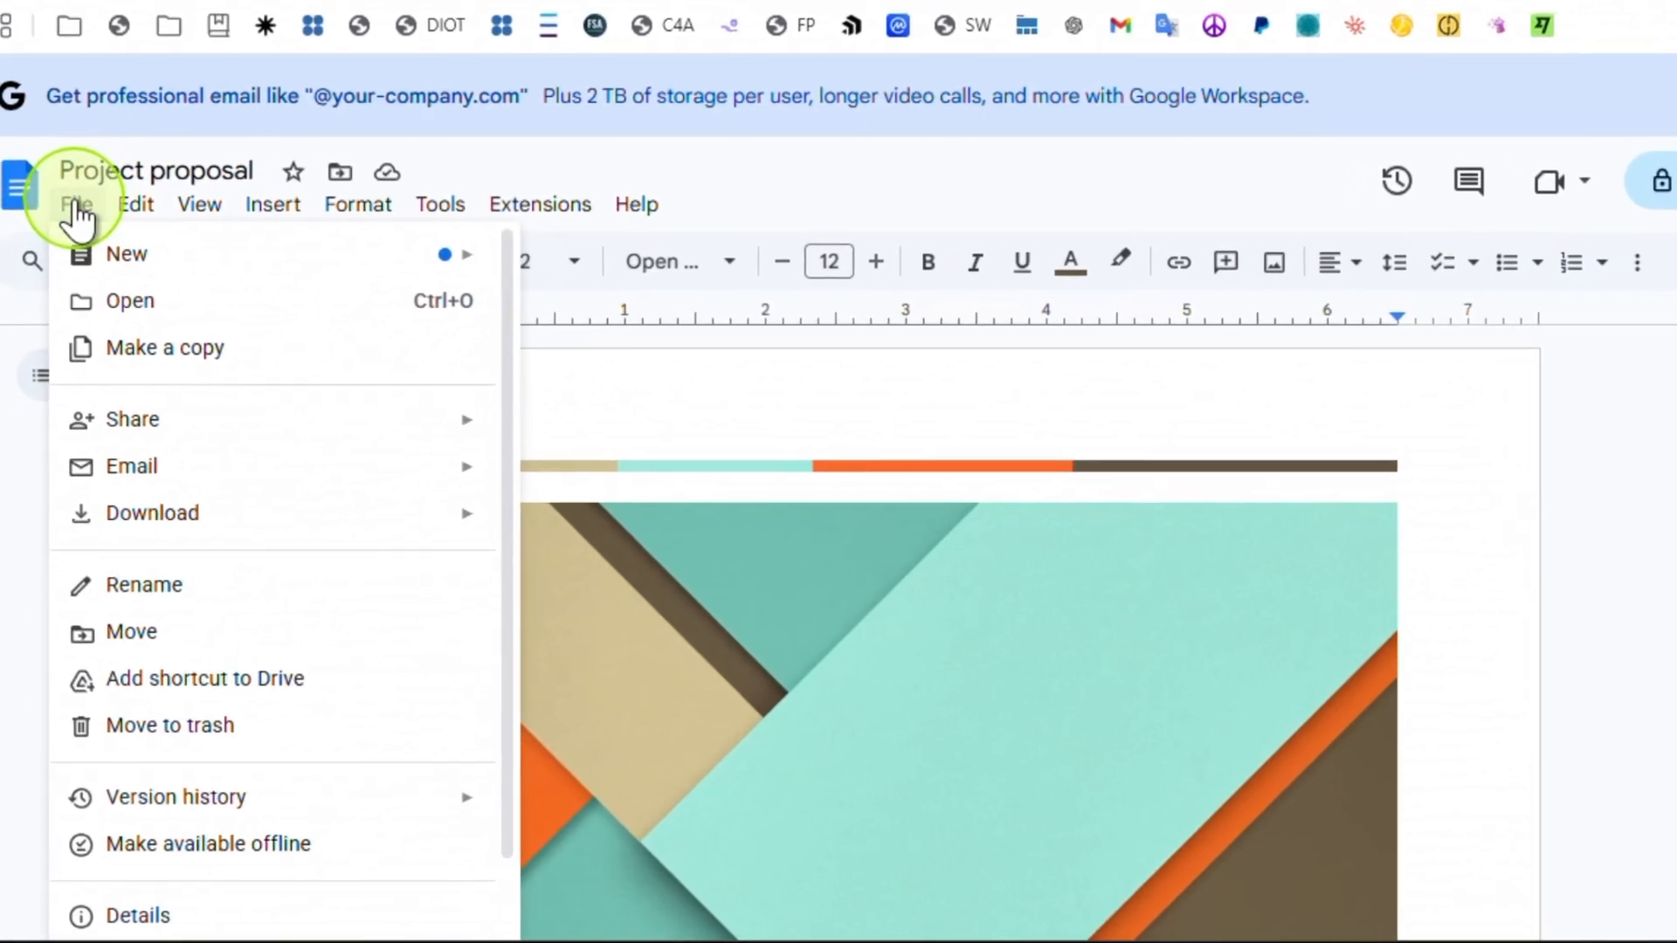
pyautogui.moveTo(196, 787)
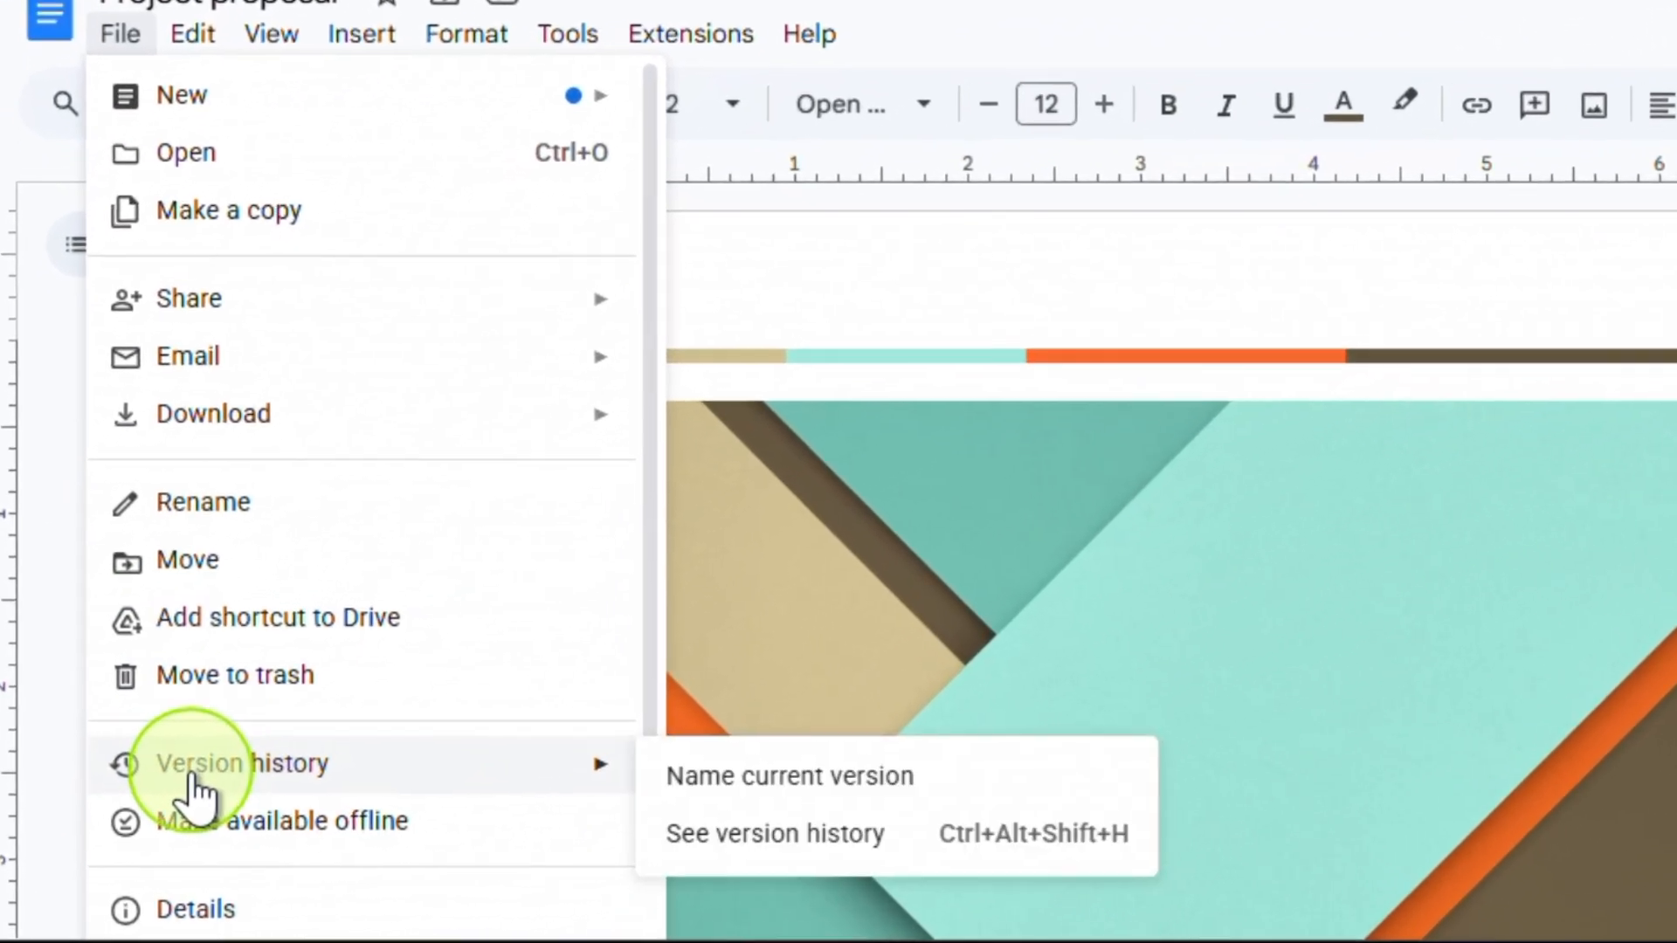
pyautogui.click(628, 836)
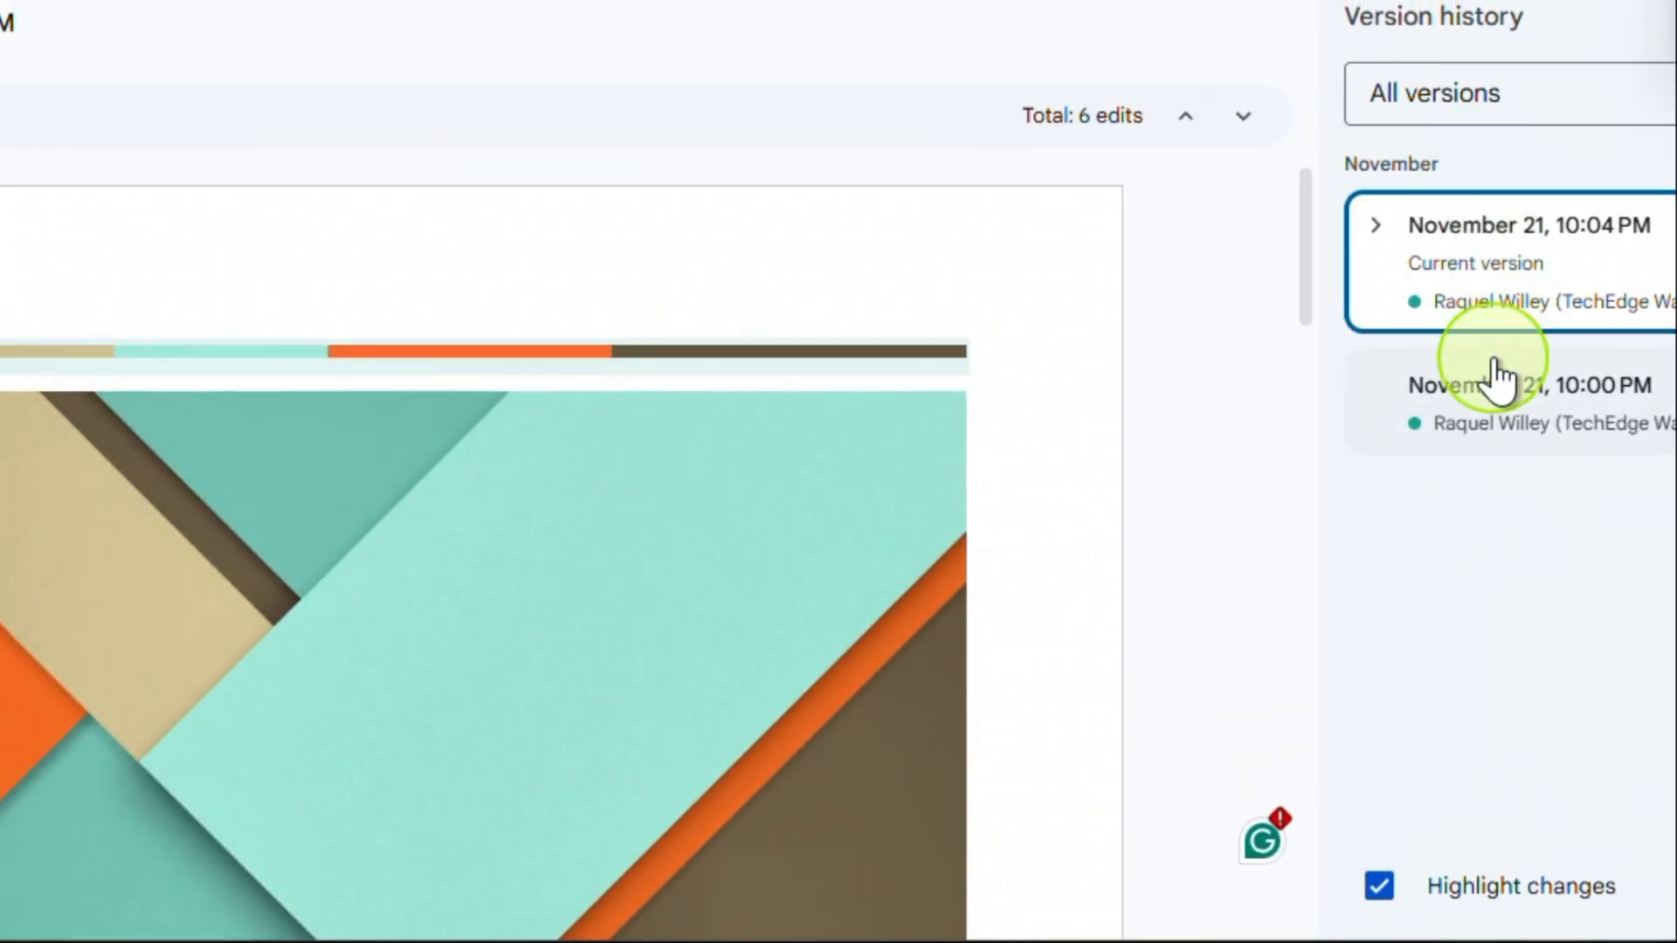
pyautogui.click(1494, 404)
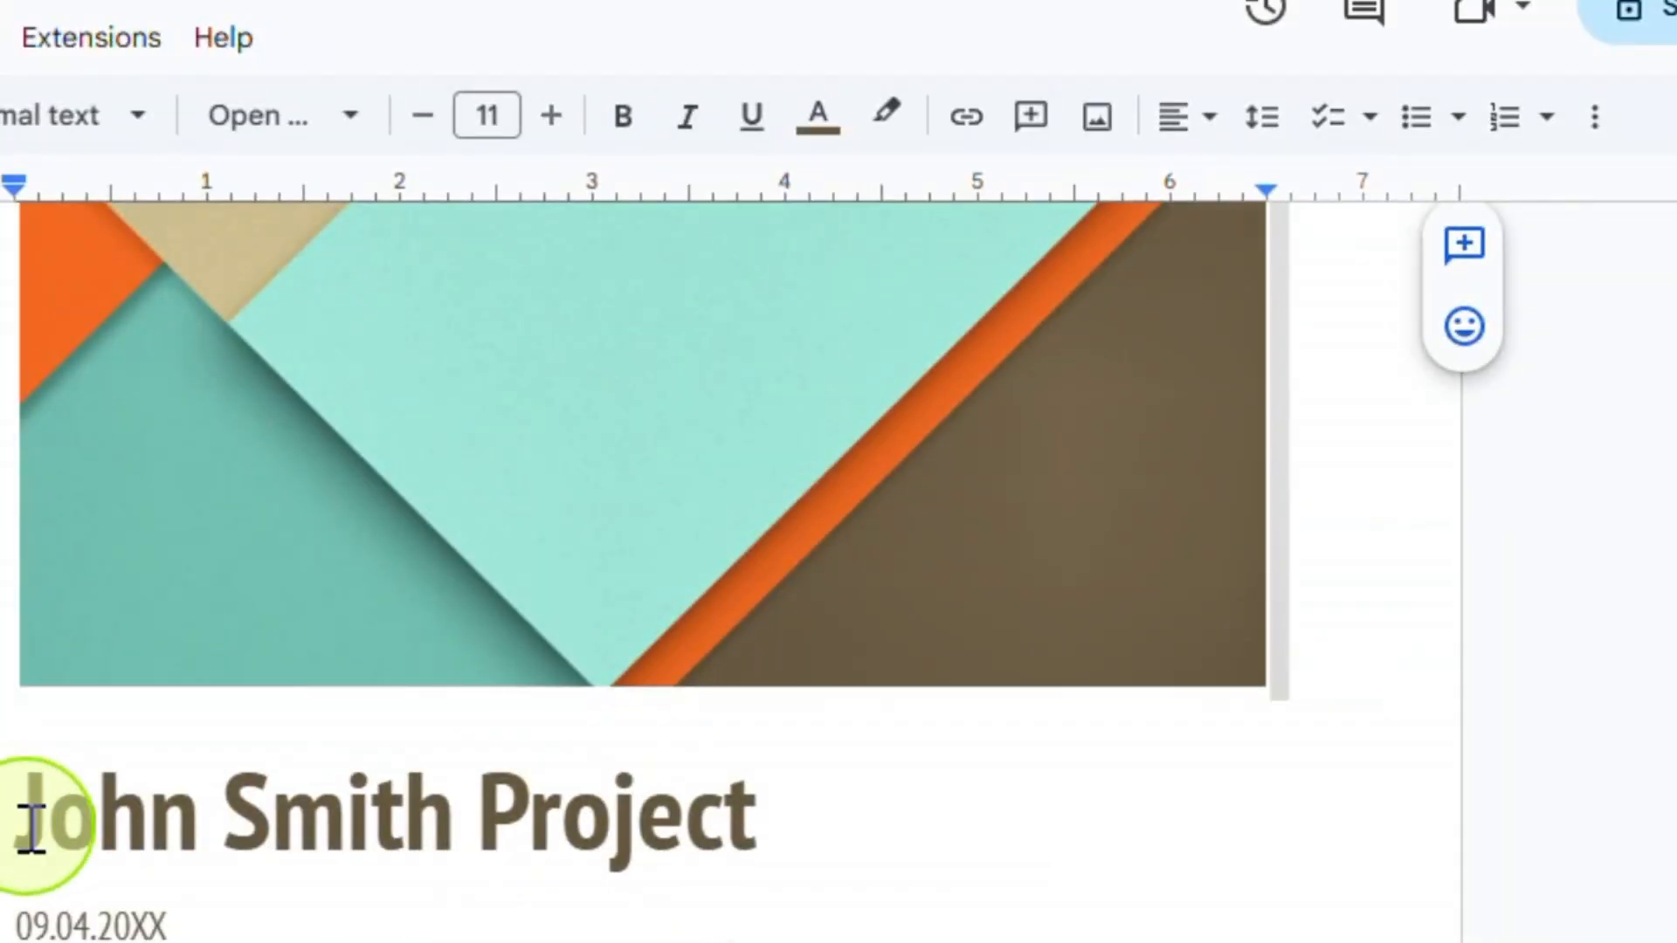
# Step: Start a comment on the proposal's title heading and begin an @ mention of a collaborator in it
pyautogui.moveTo(31, 825); pyautogui.dragTo(665, 808)
pyautogui.rightClick(665, 808)
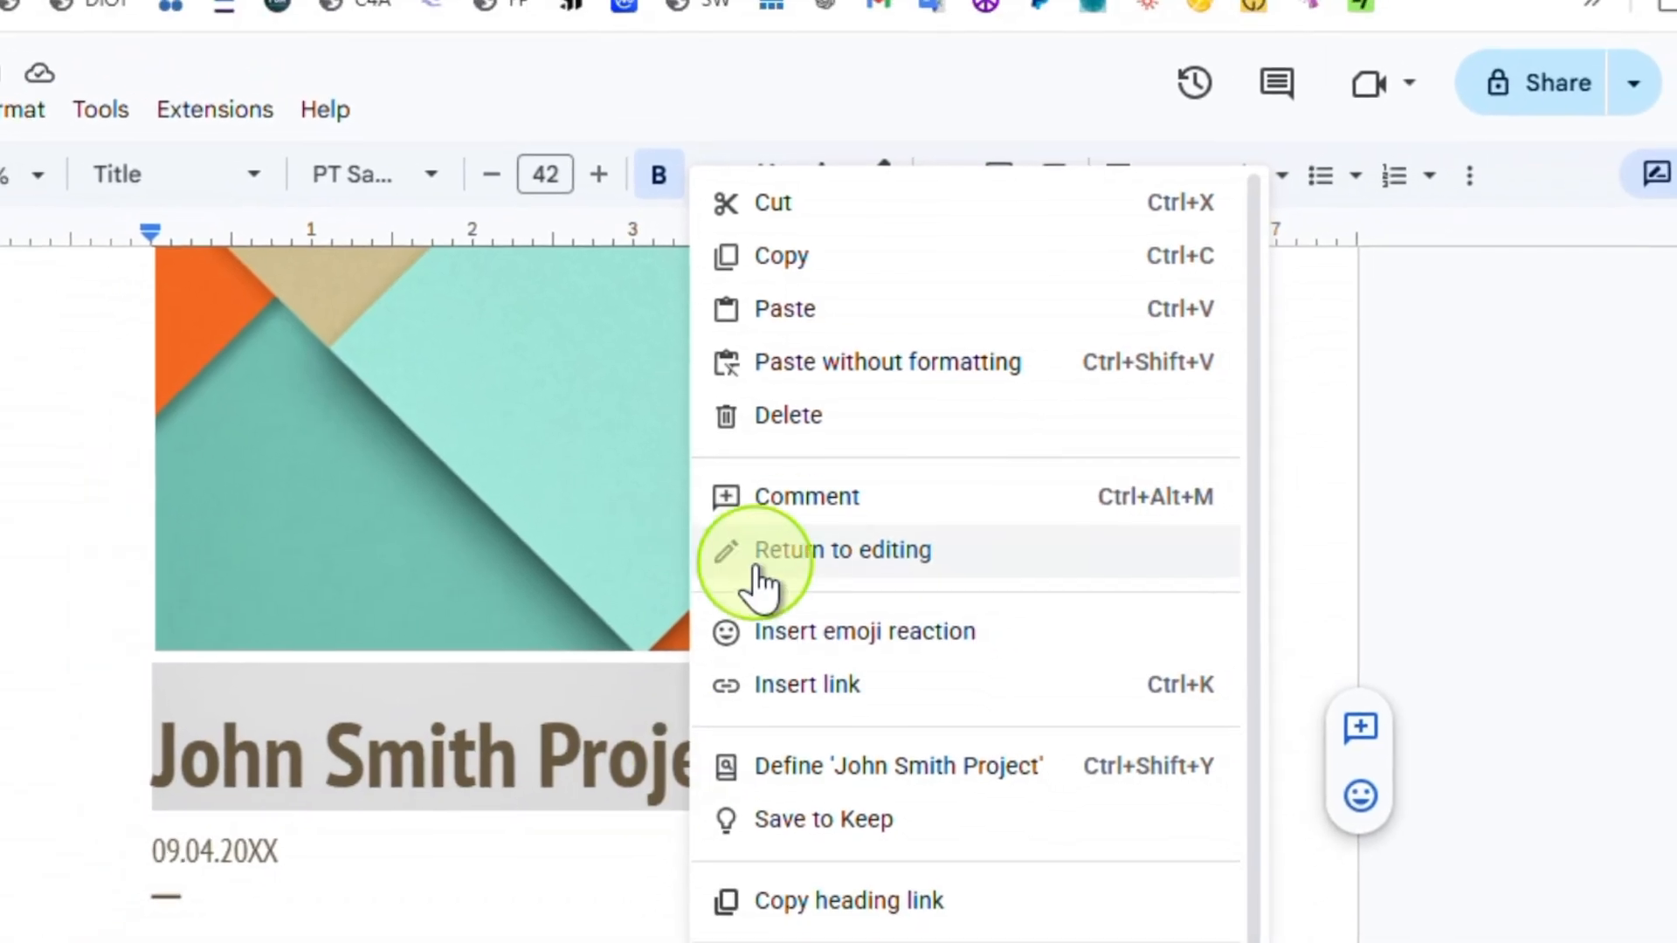
pyautogui.click(834, 498)
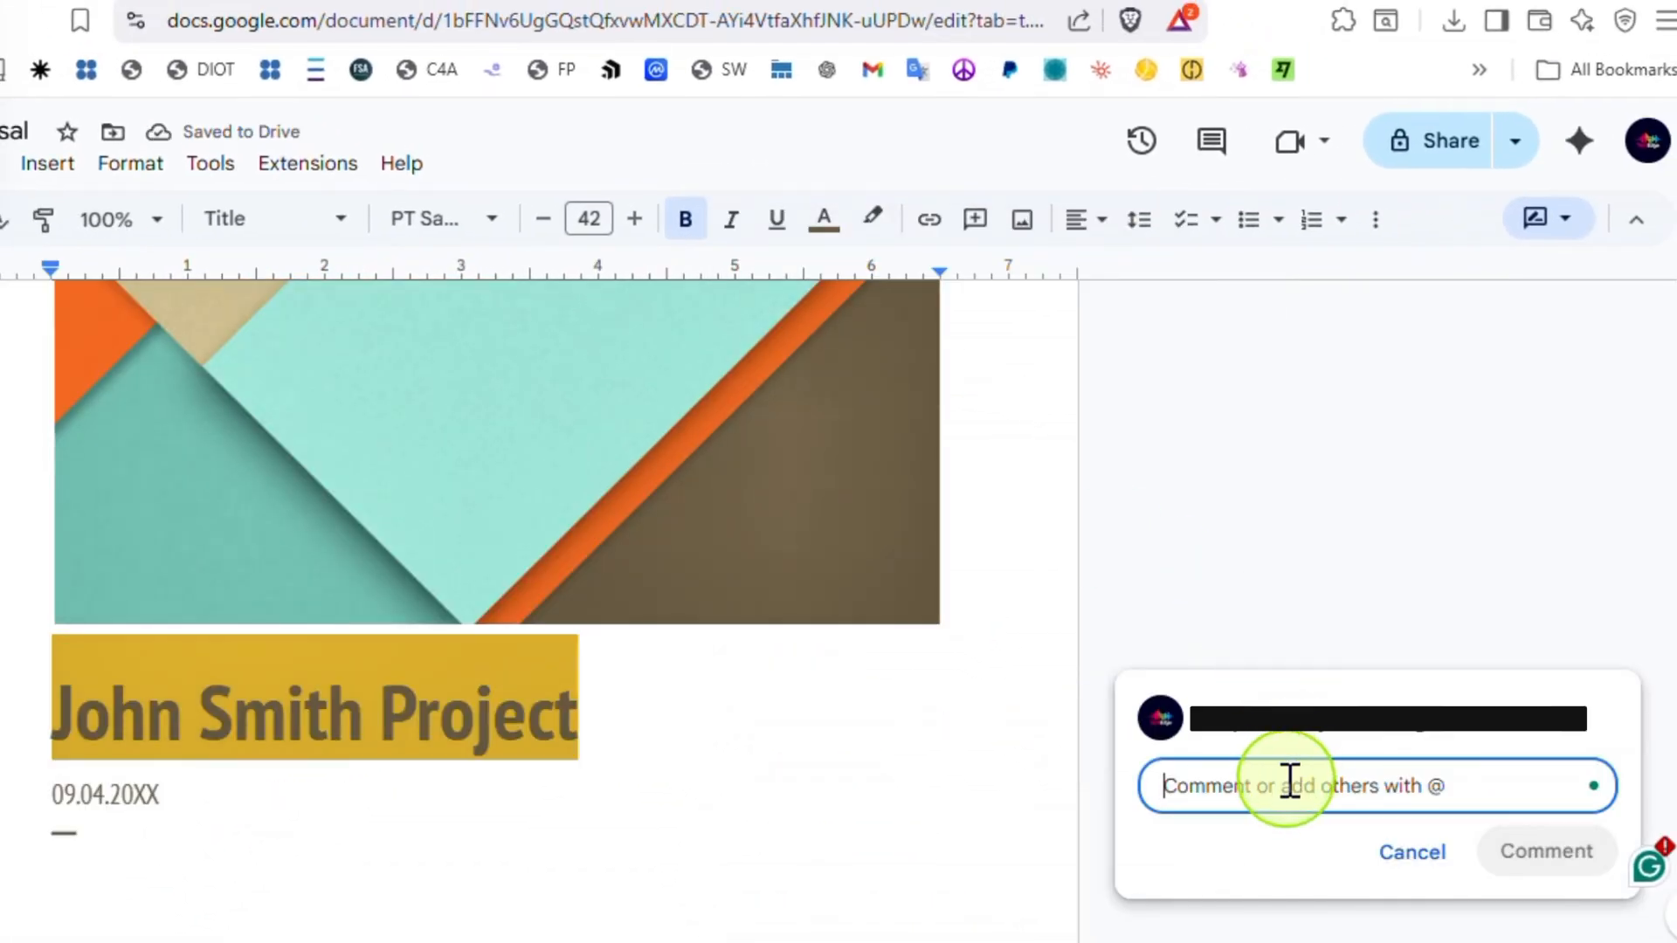
pyautogui.write('@')
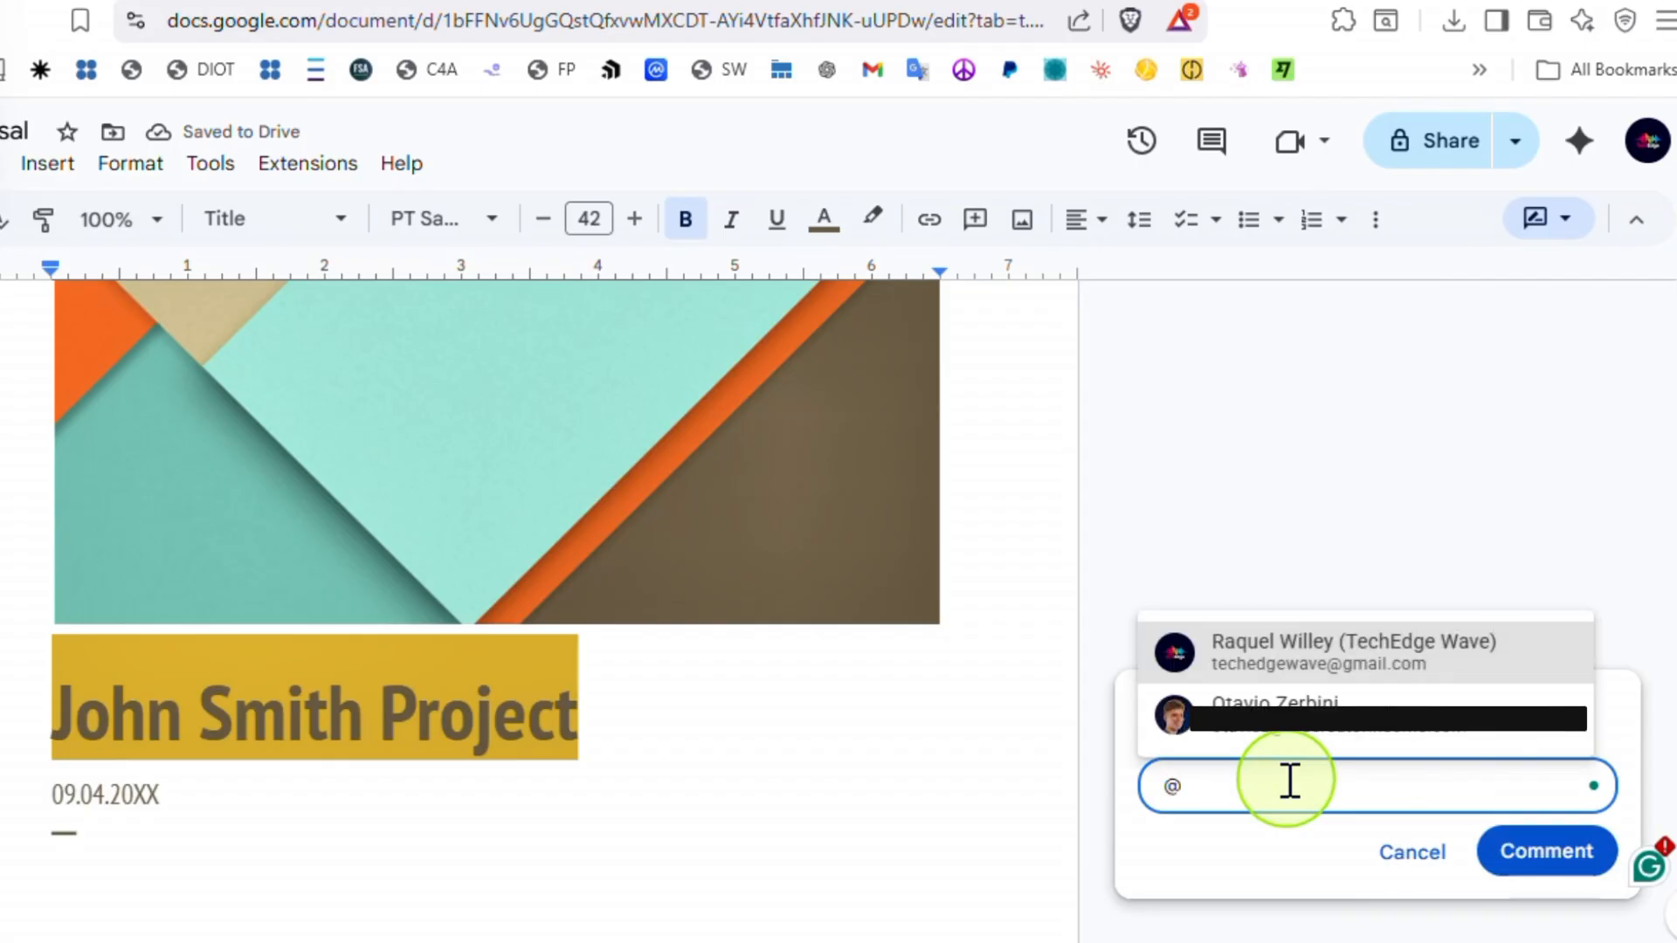
pyautogui.write('joh')
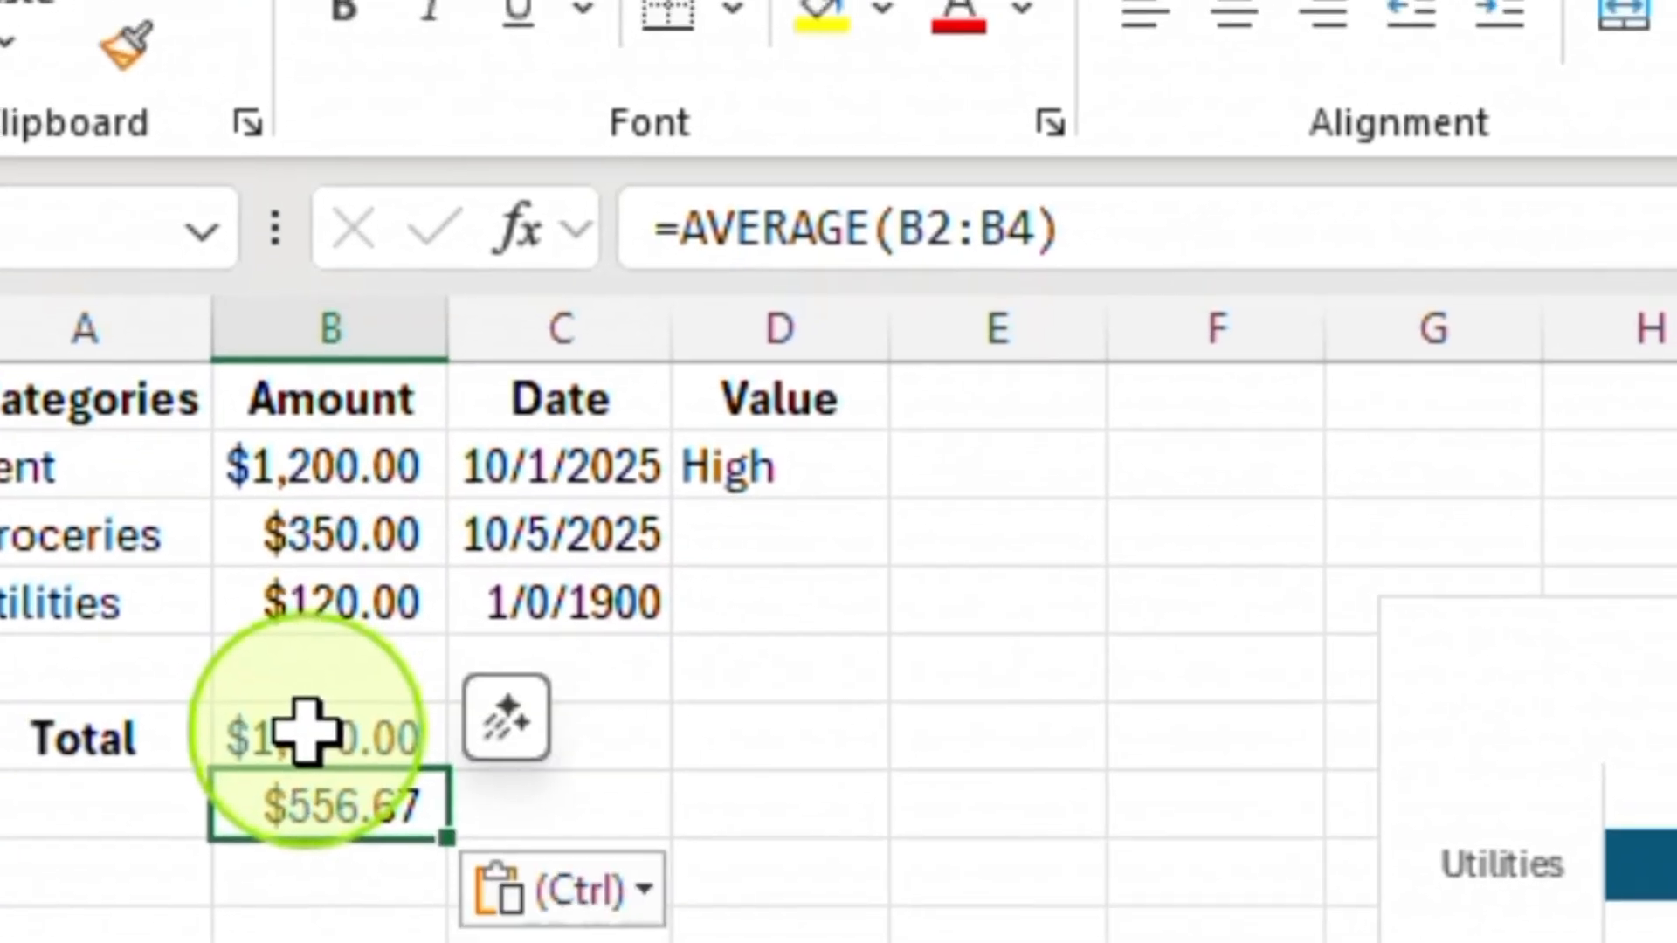
# Step: Switch to the Excel spending sheet and inspect the total and average formulas in B6 and B7
pyautogui.click(419, 650)
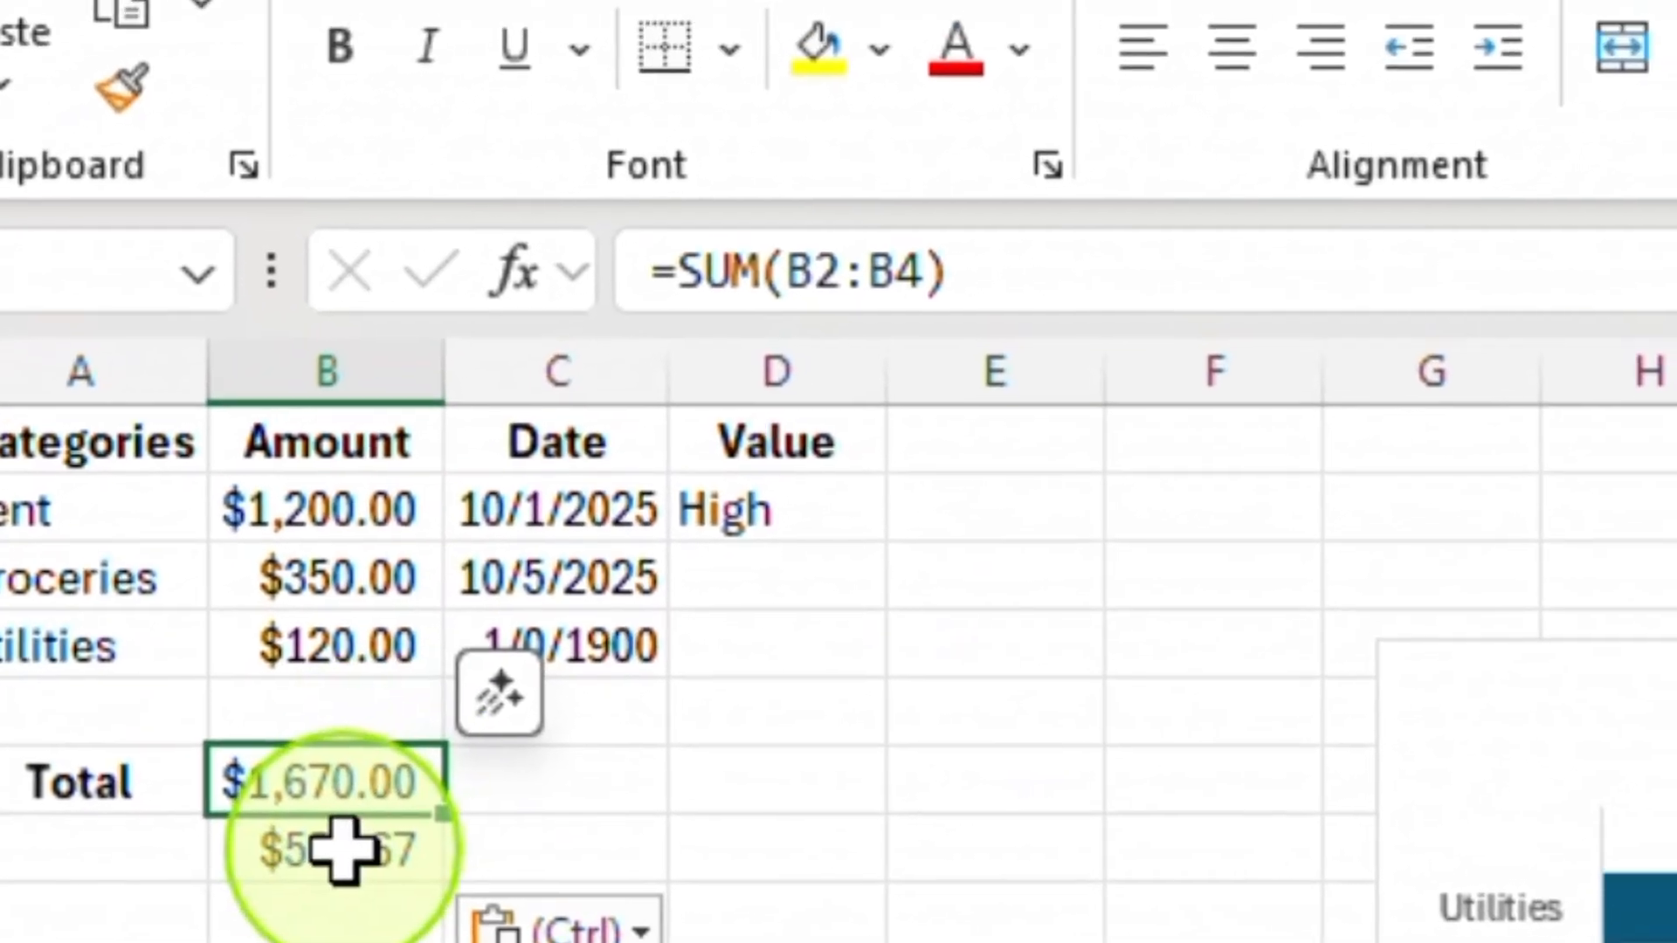
pyautogui.click(343, 849)
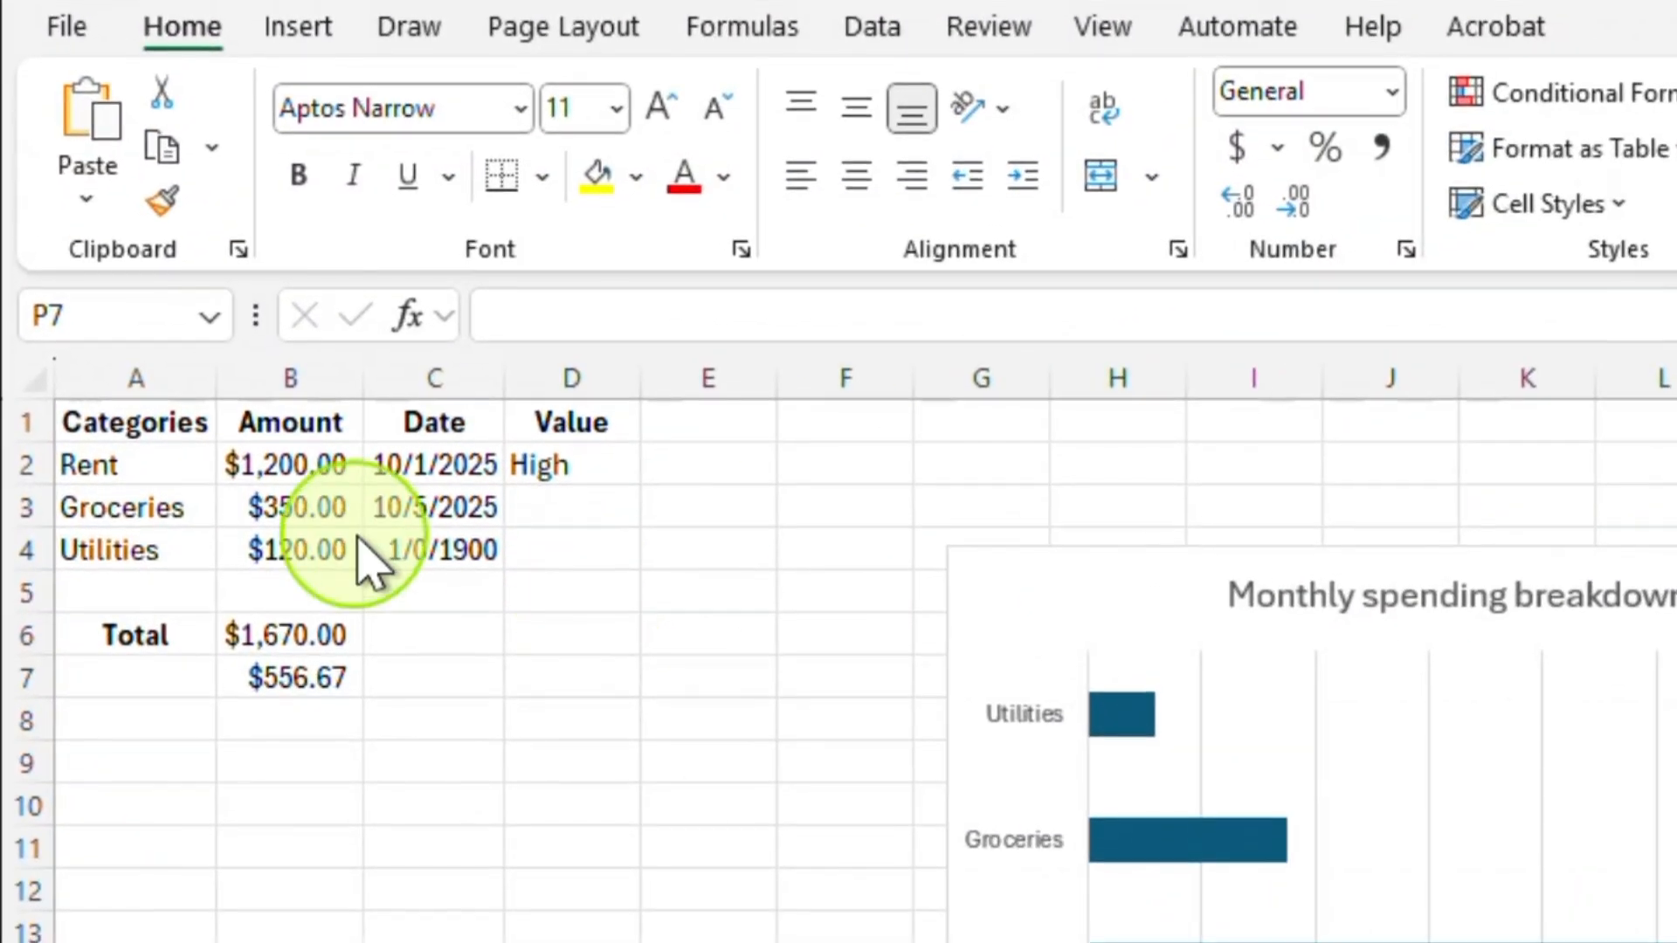
# Step: Highlight amounts greater than 100 in B2:B4 with a conditional formatting rule using Green Fill with Dark Green Text
pyautogui.click(293, 467)
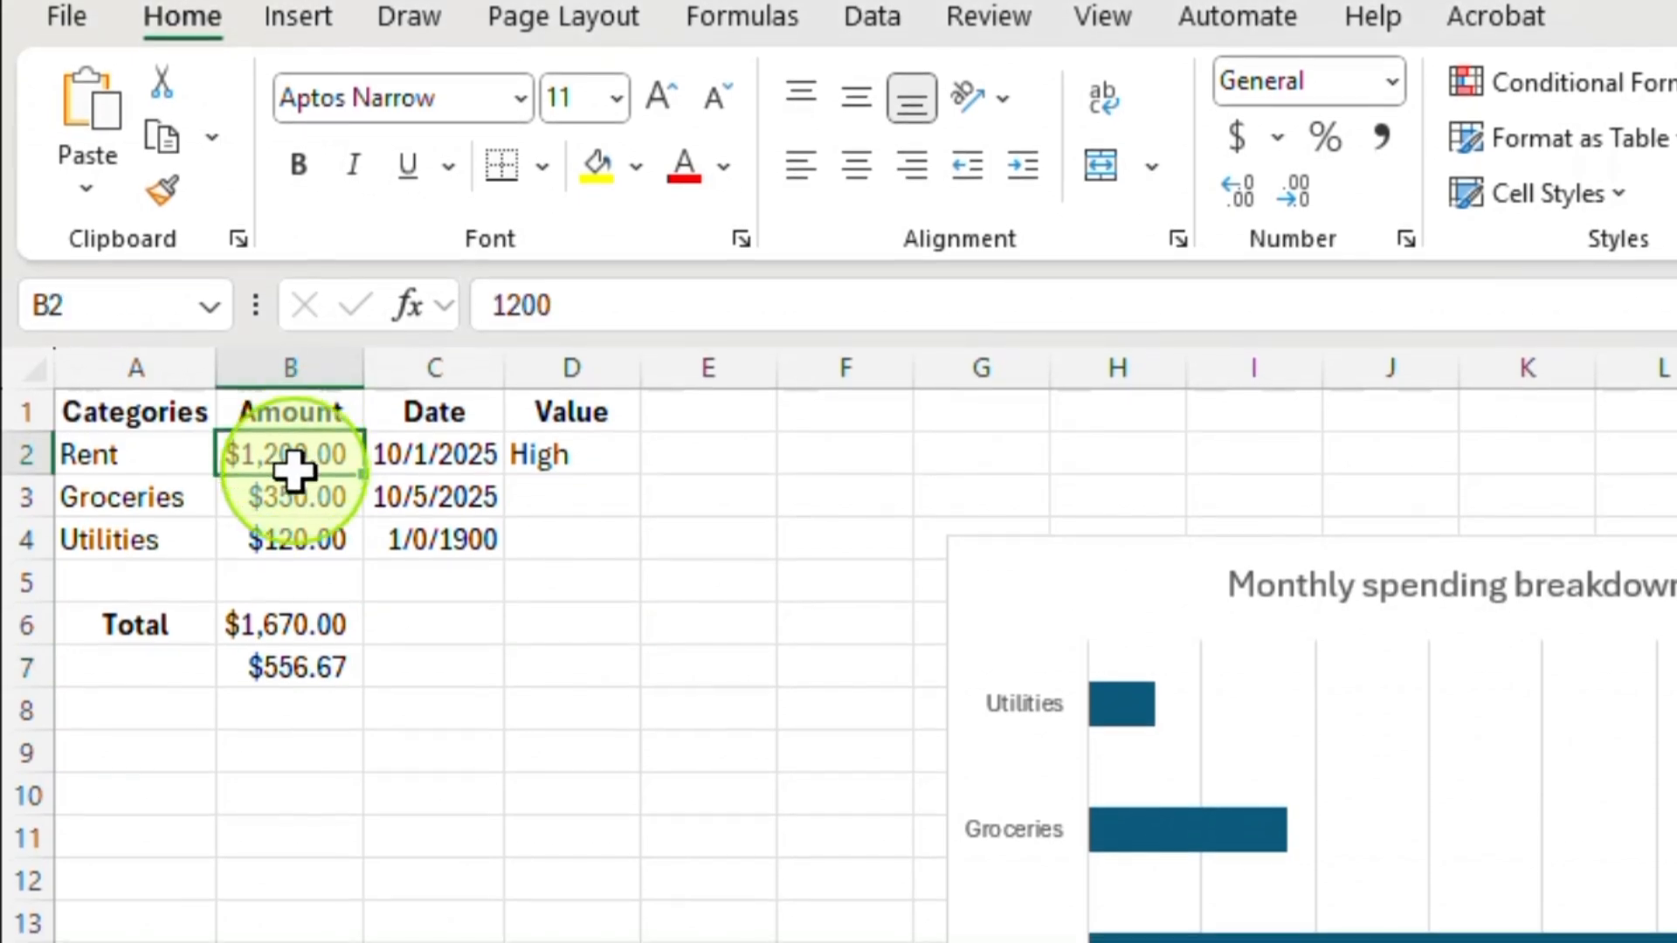
pyautogui.moveTo(292, 467); pyautogui.dragTo(296, 539)
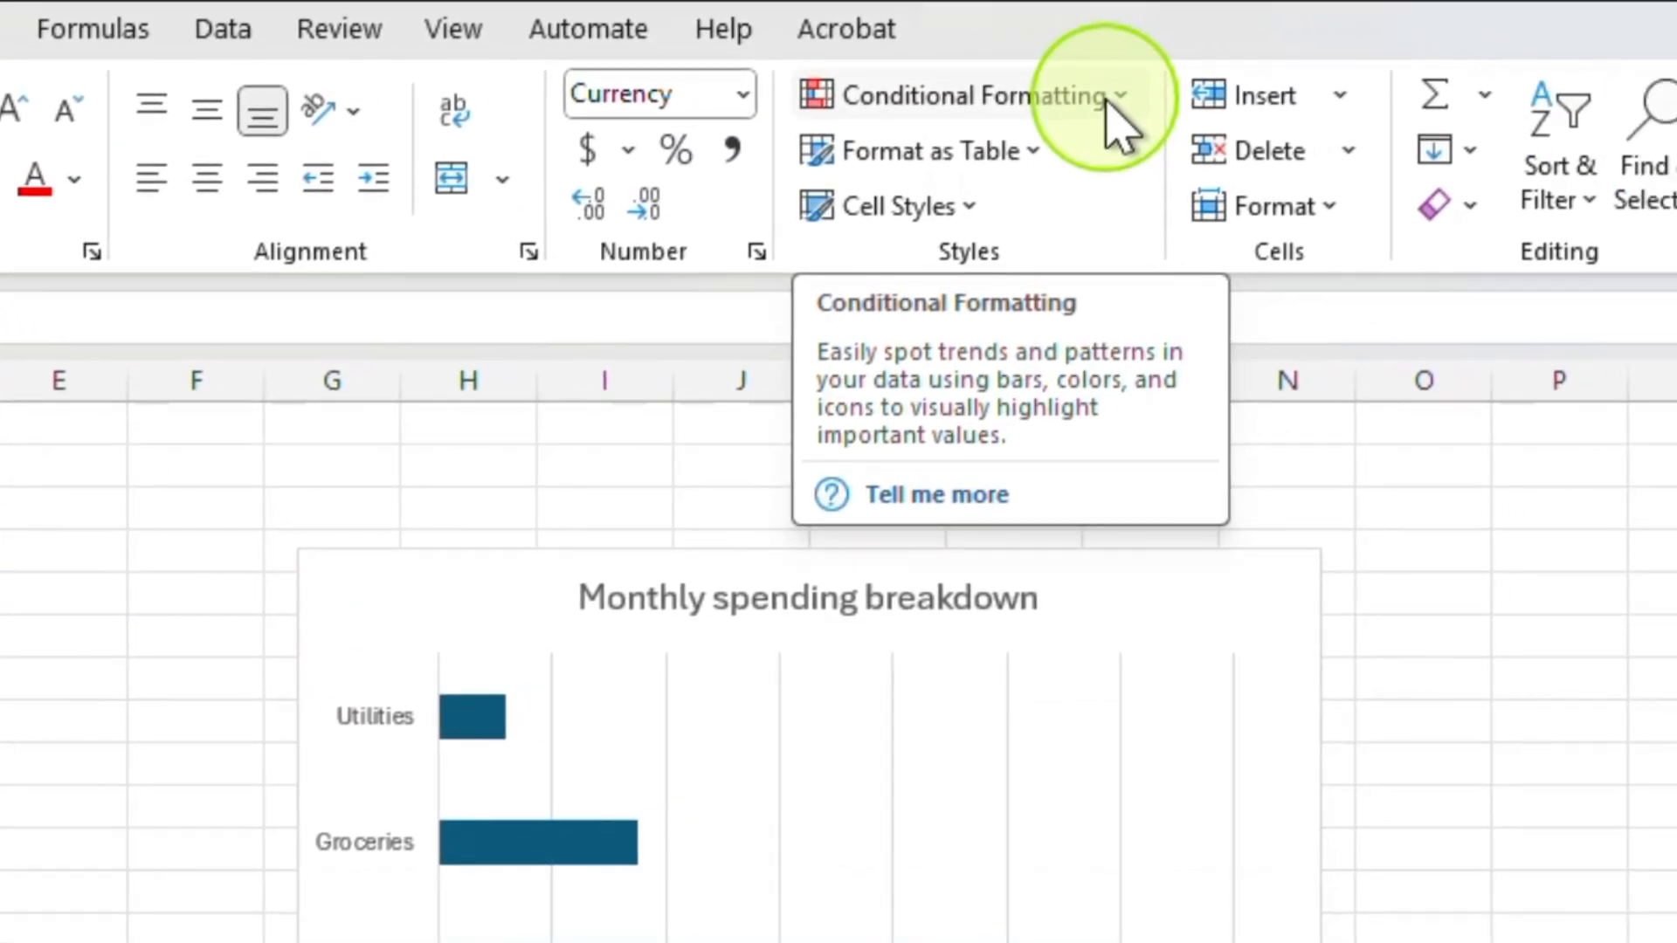
pyautogui.click(1116, 122)
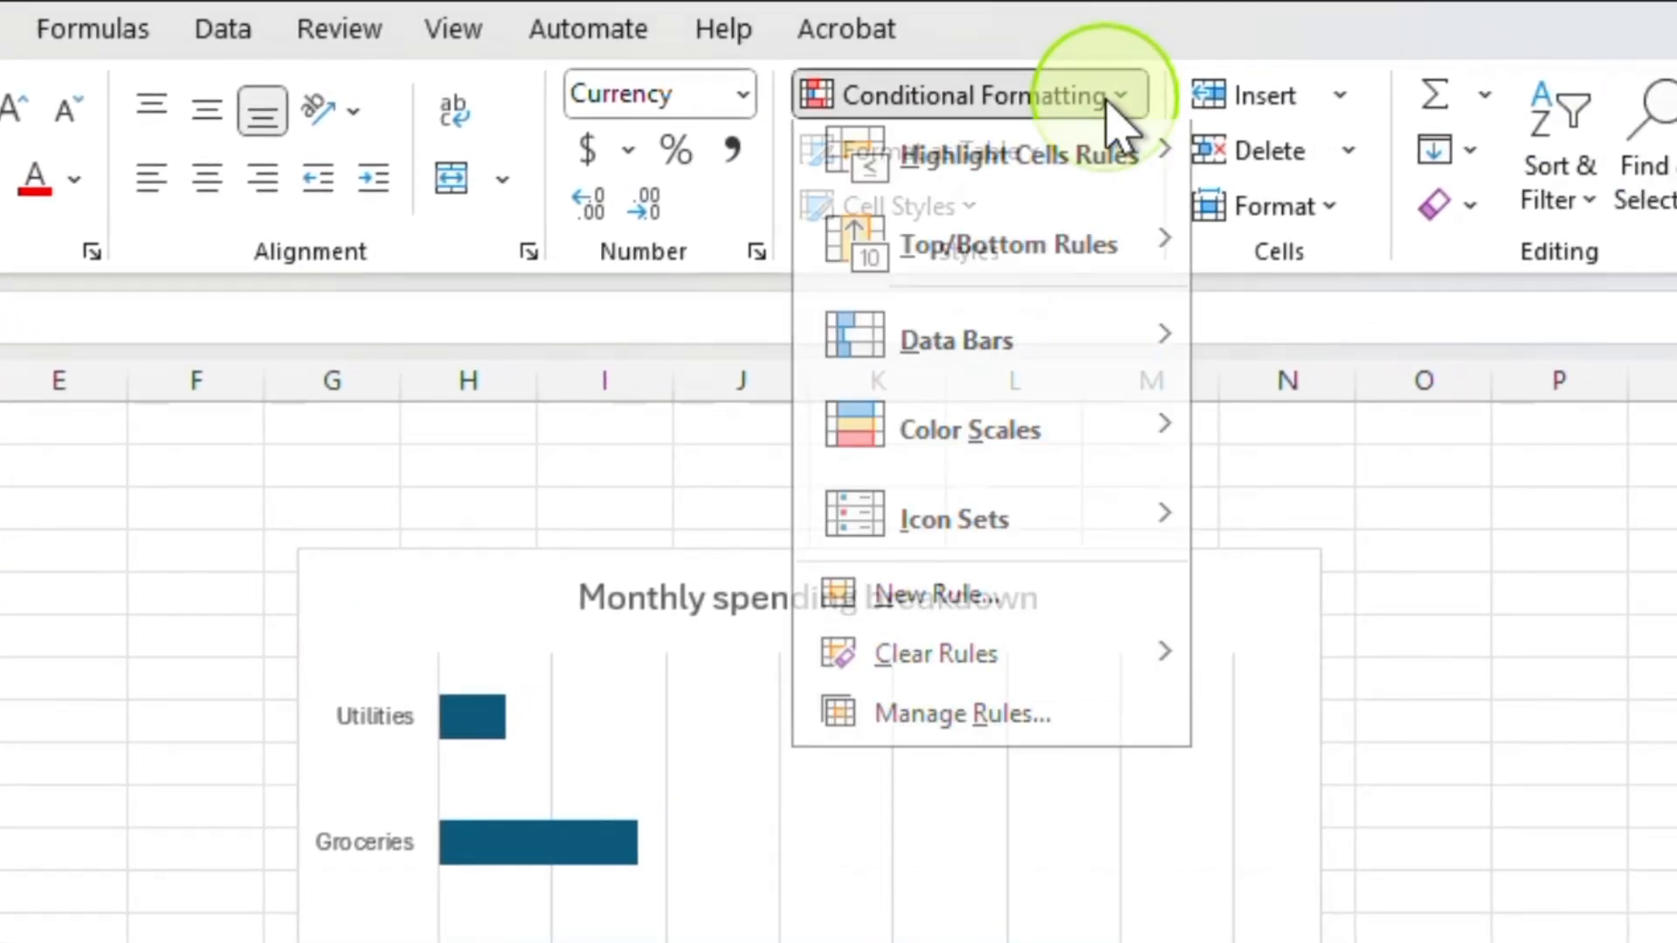
pyautogui.moveTo(1122, 179)
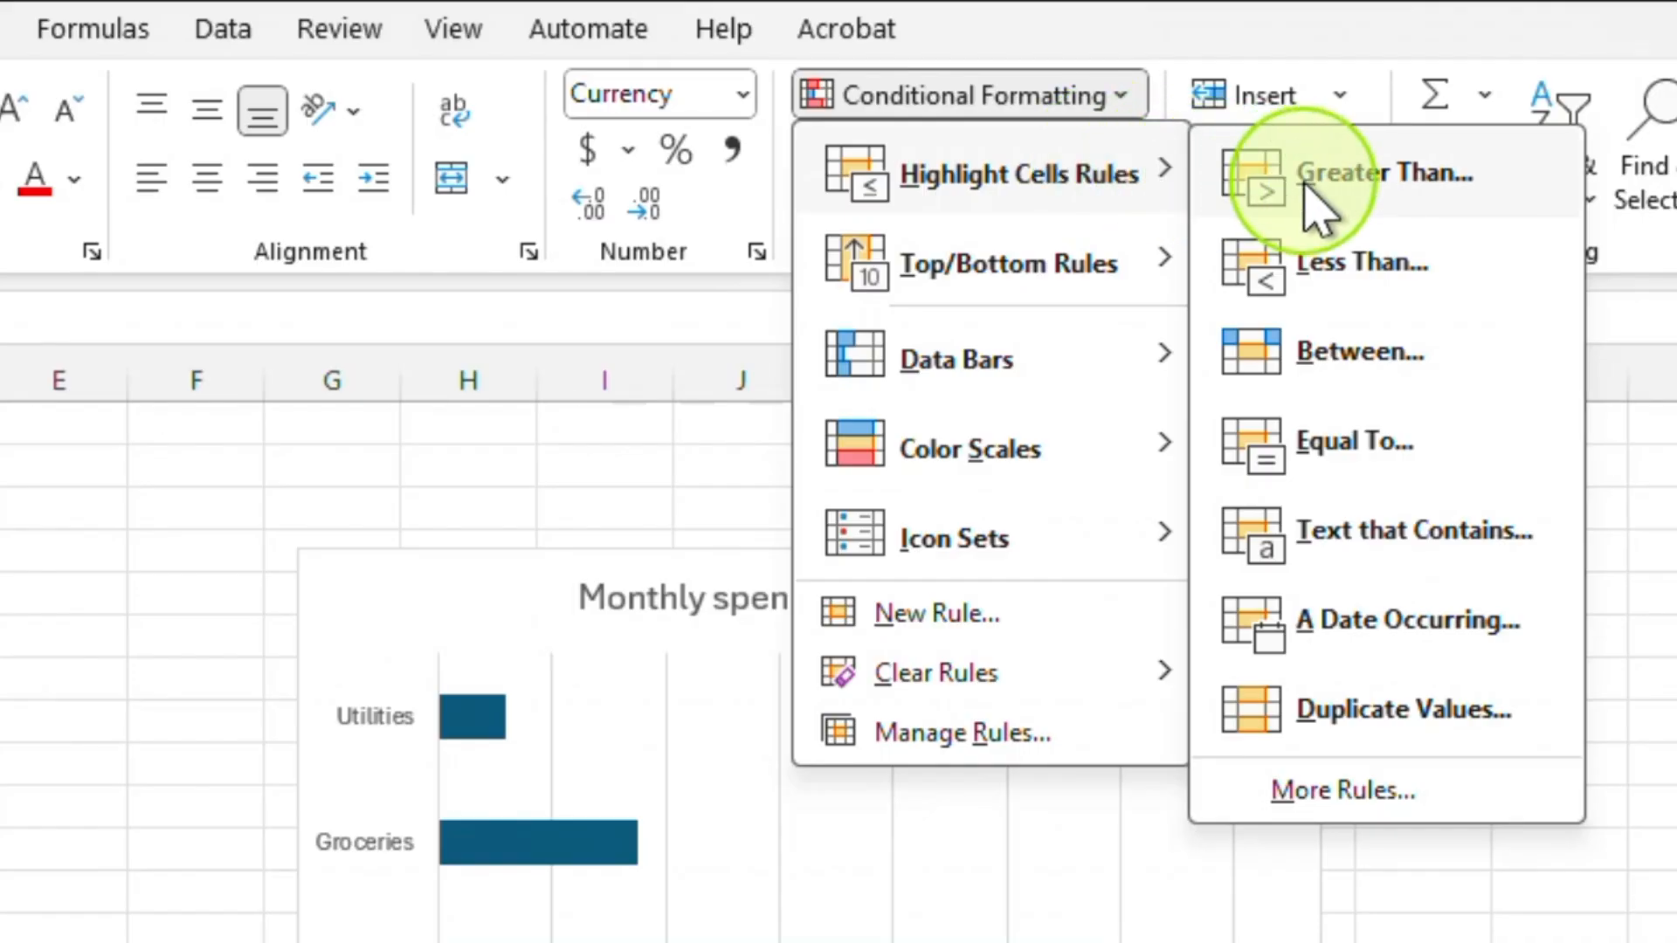
pyautogui.click(1307, 187)
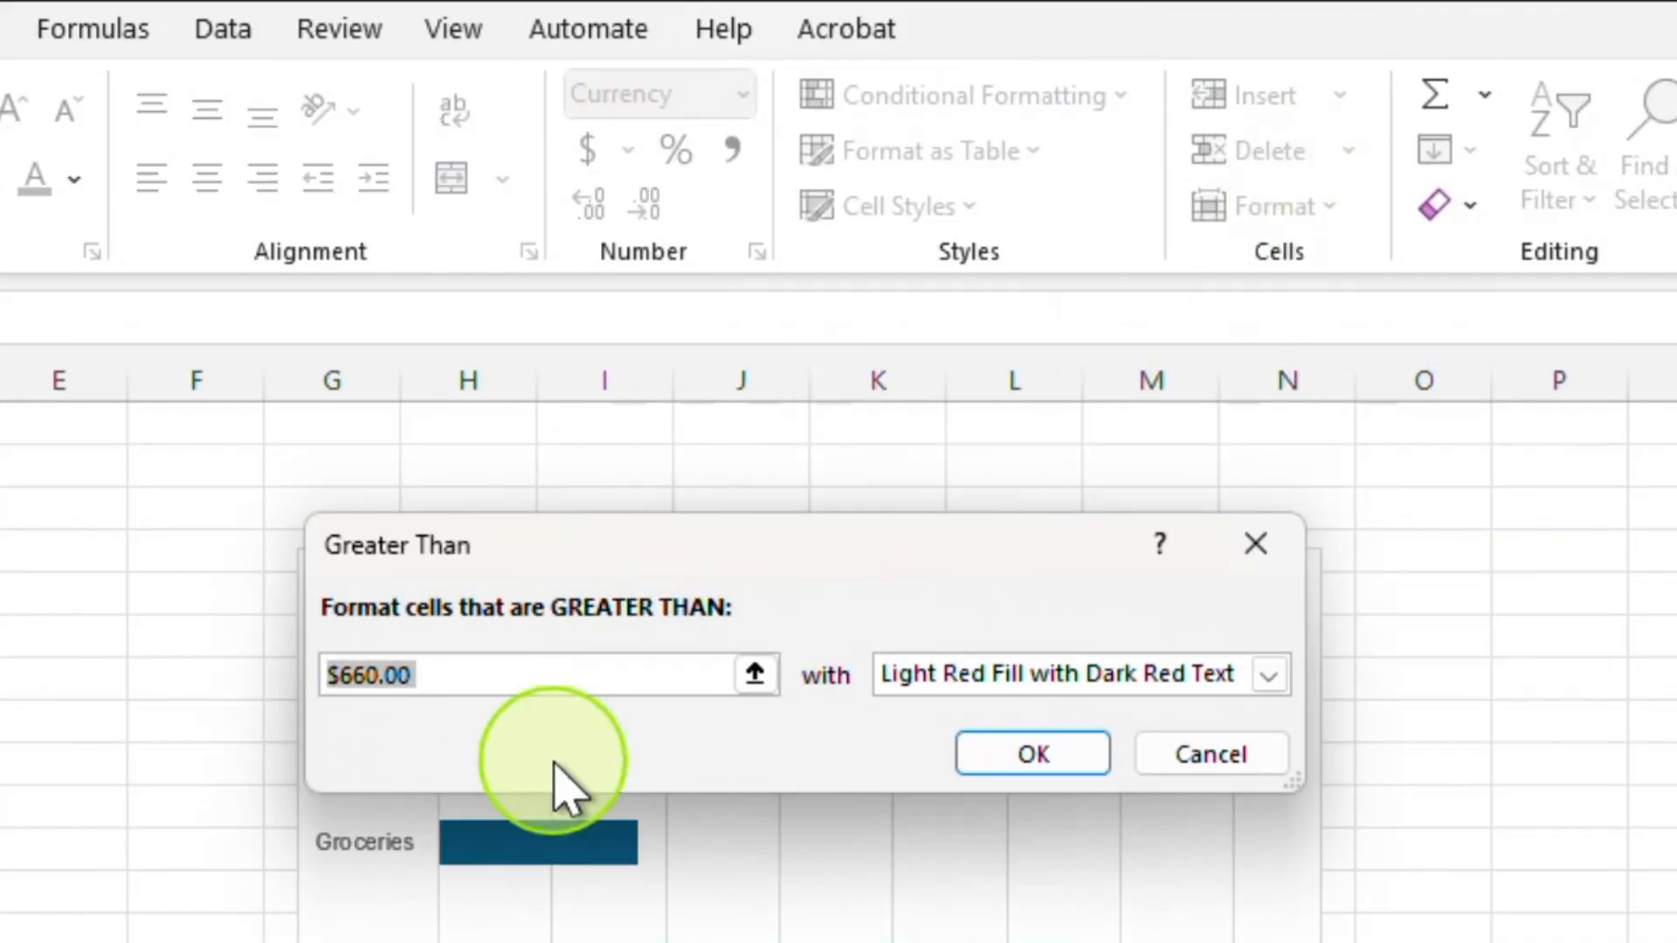
pyautogui.moveTo(500, 817)
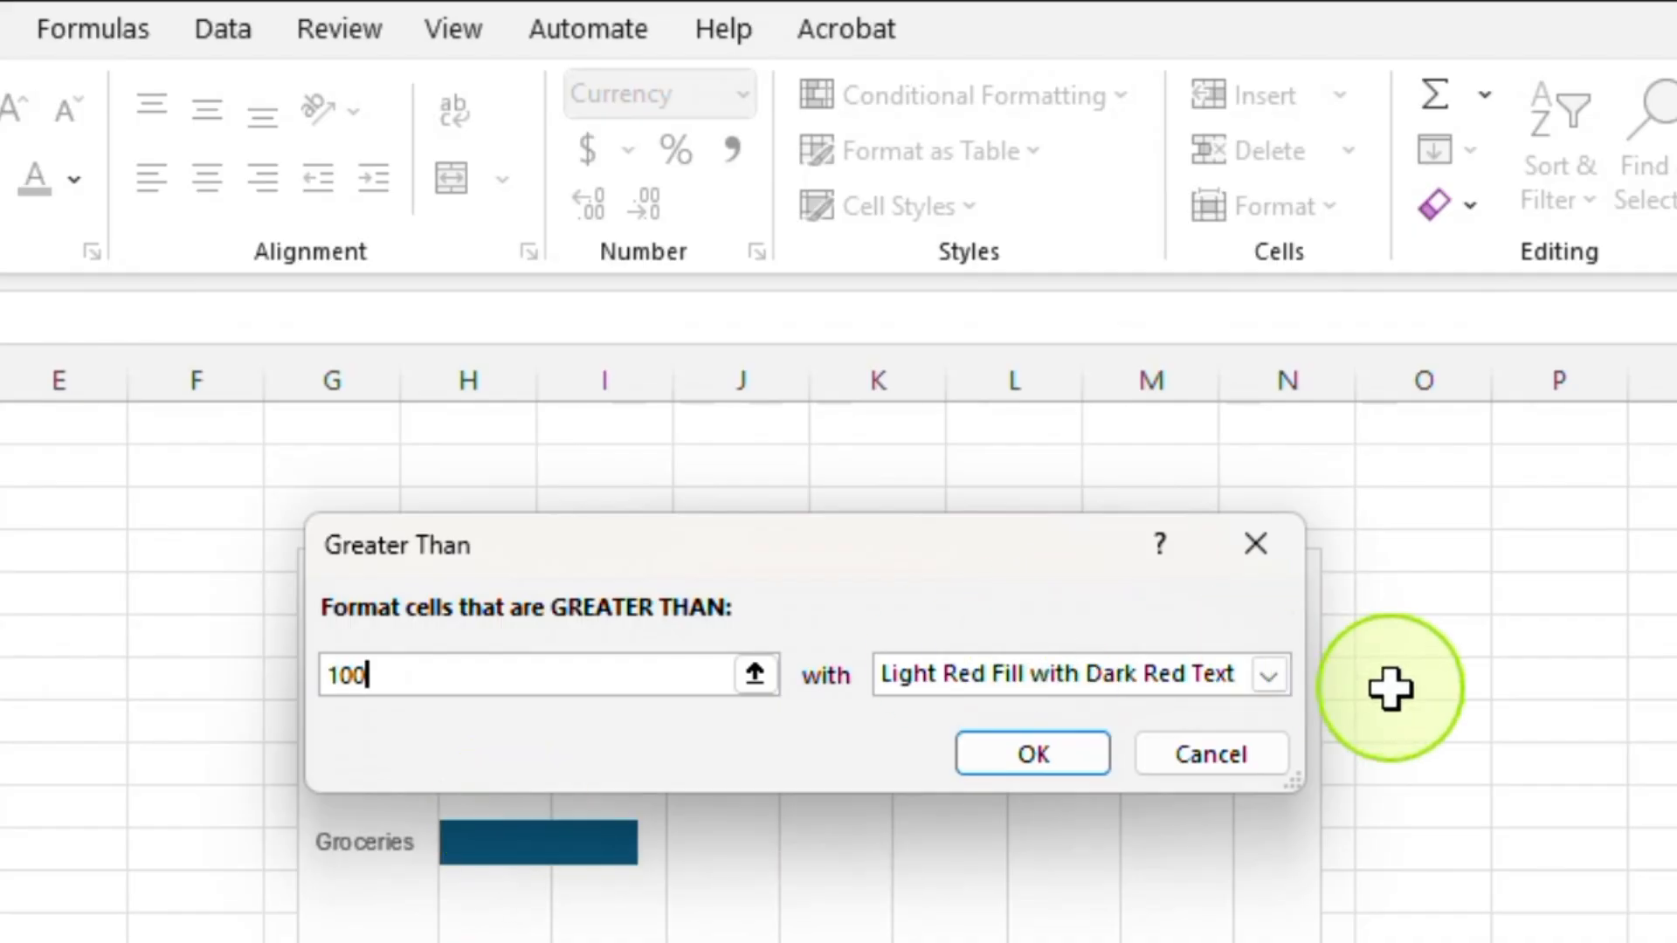
pyautogui.click(1268, 677)
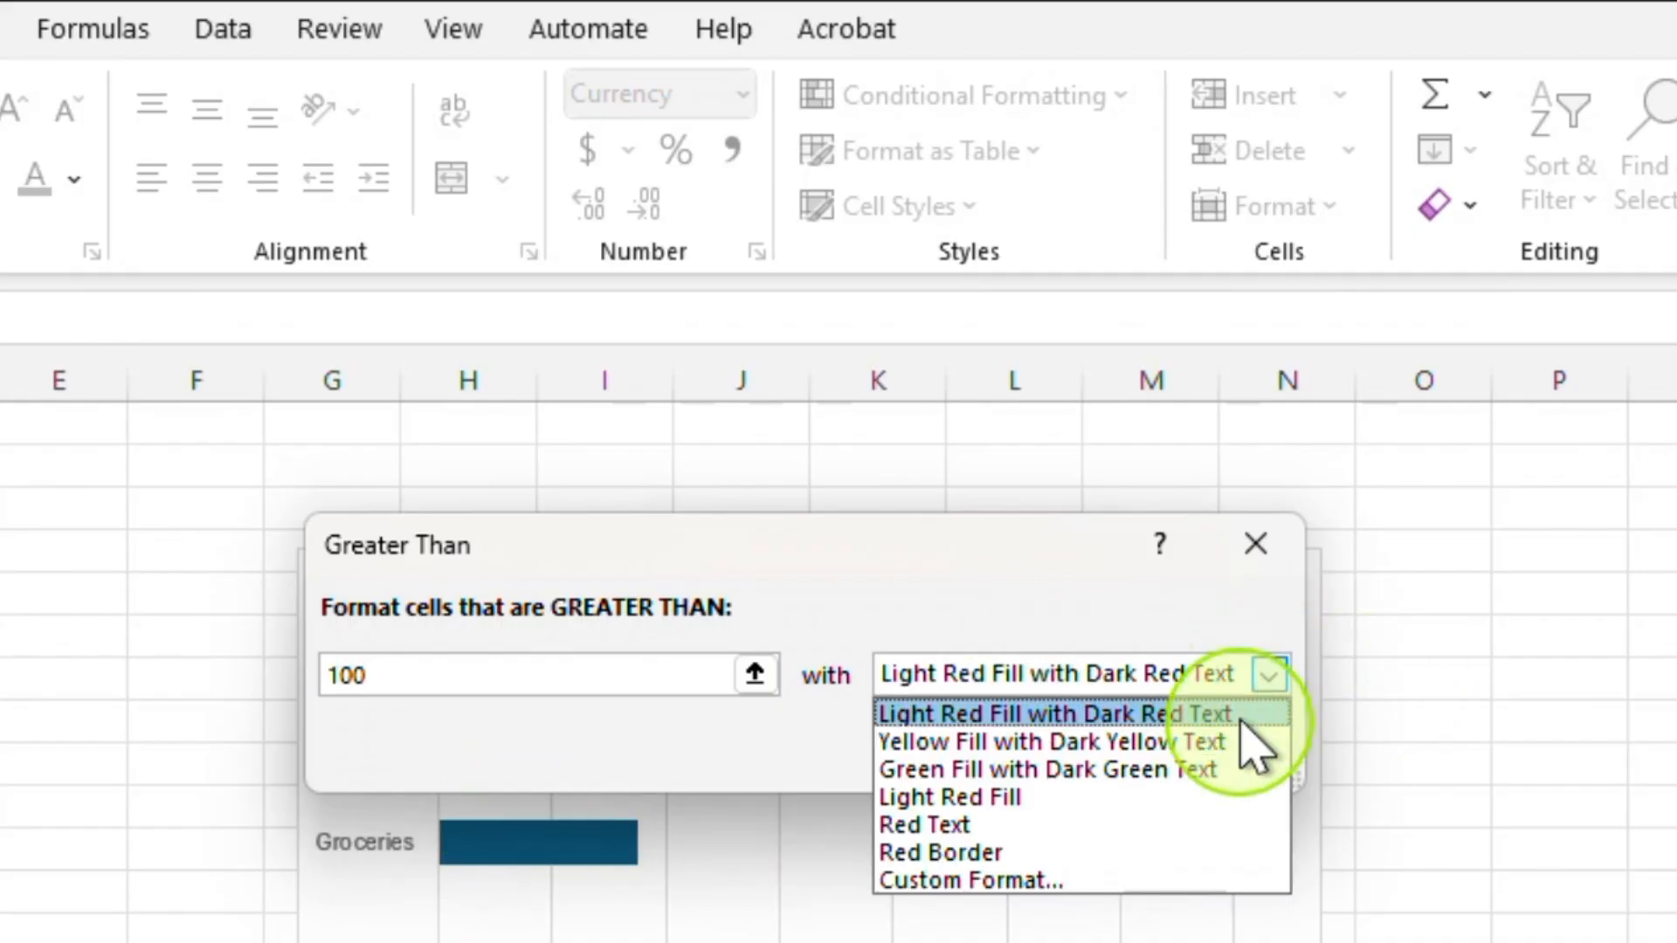
pyautogui.click(1235, 767)
pyautogui.click(1065, 773)
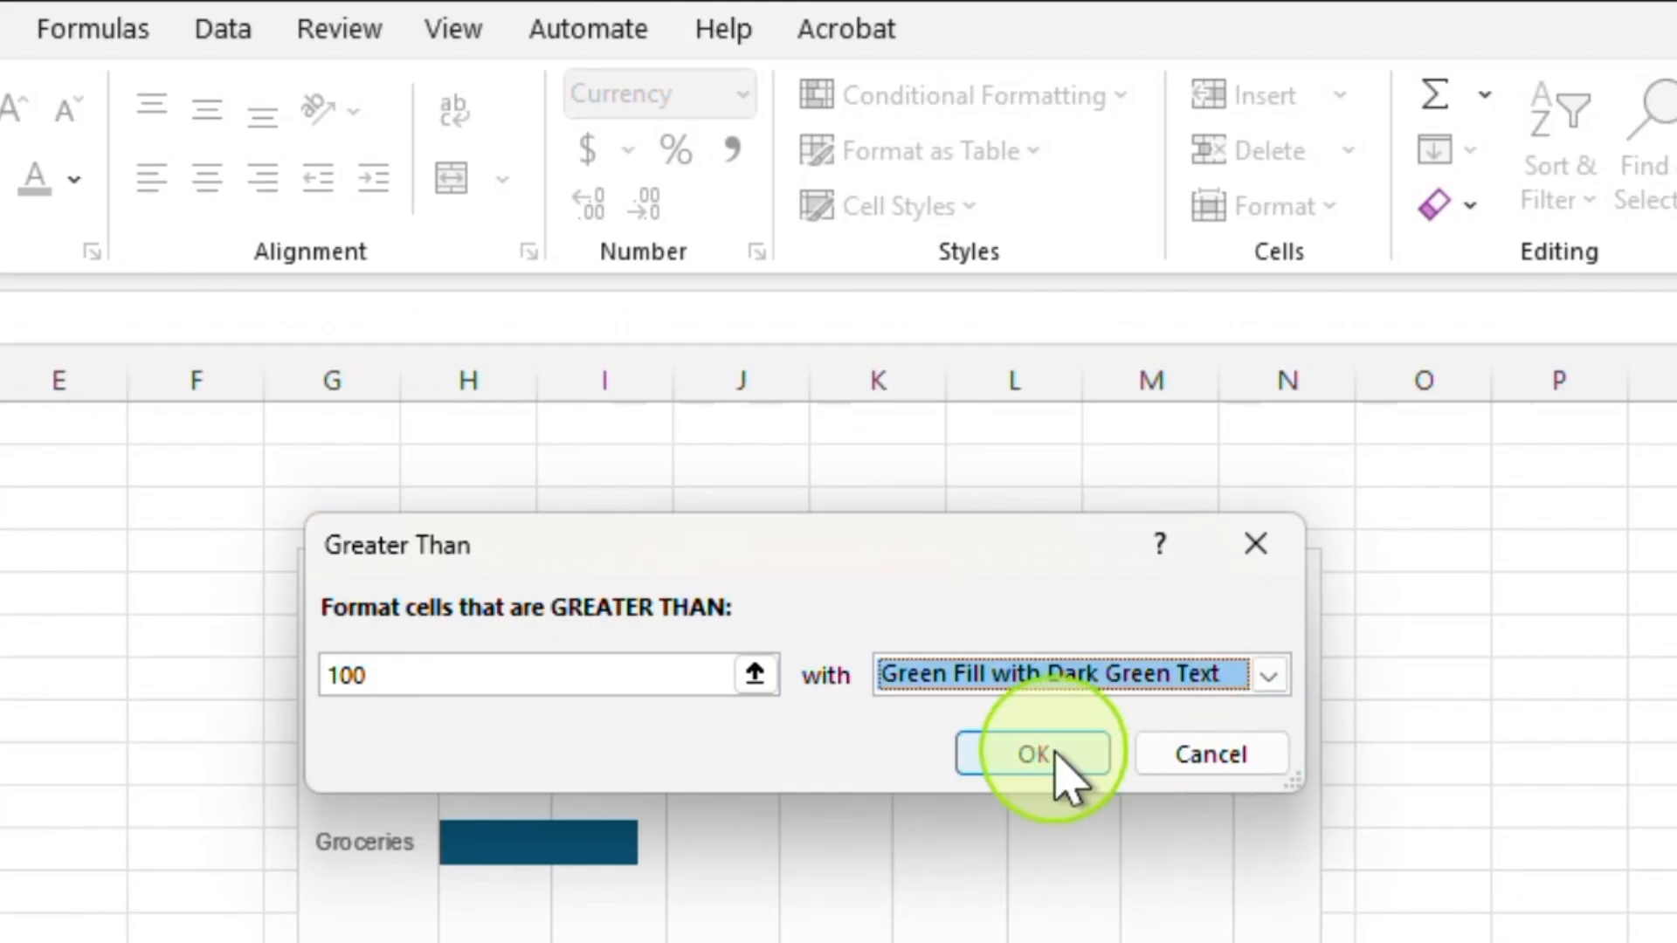
pyautogui.click(1478, 730)
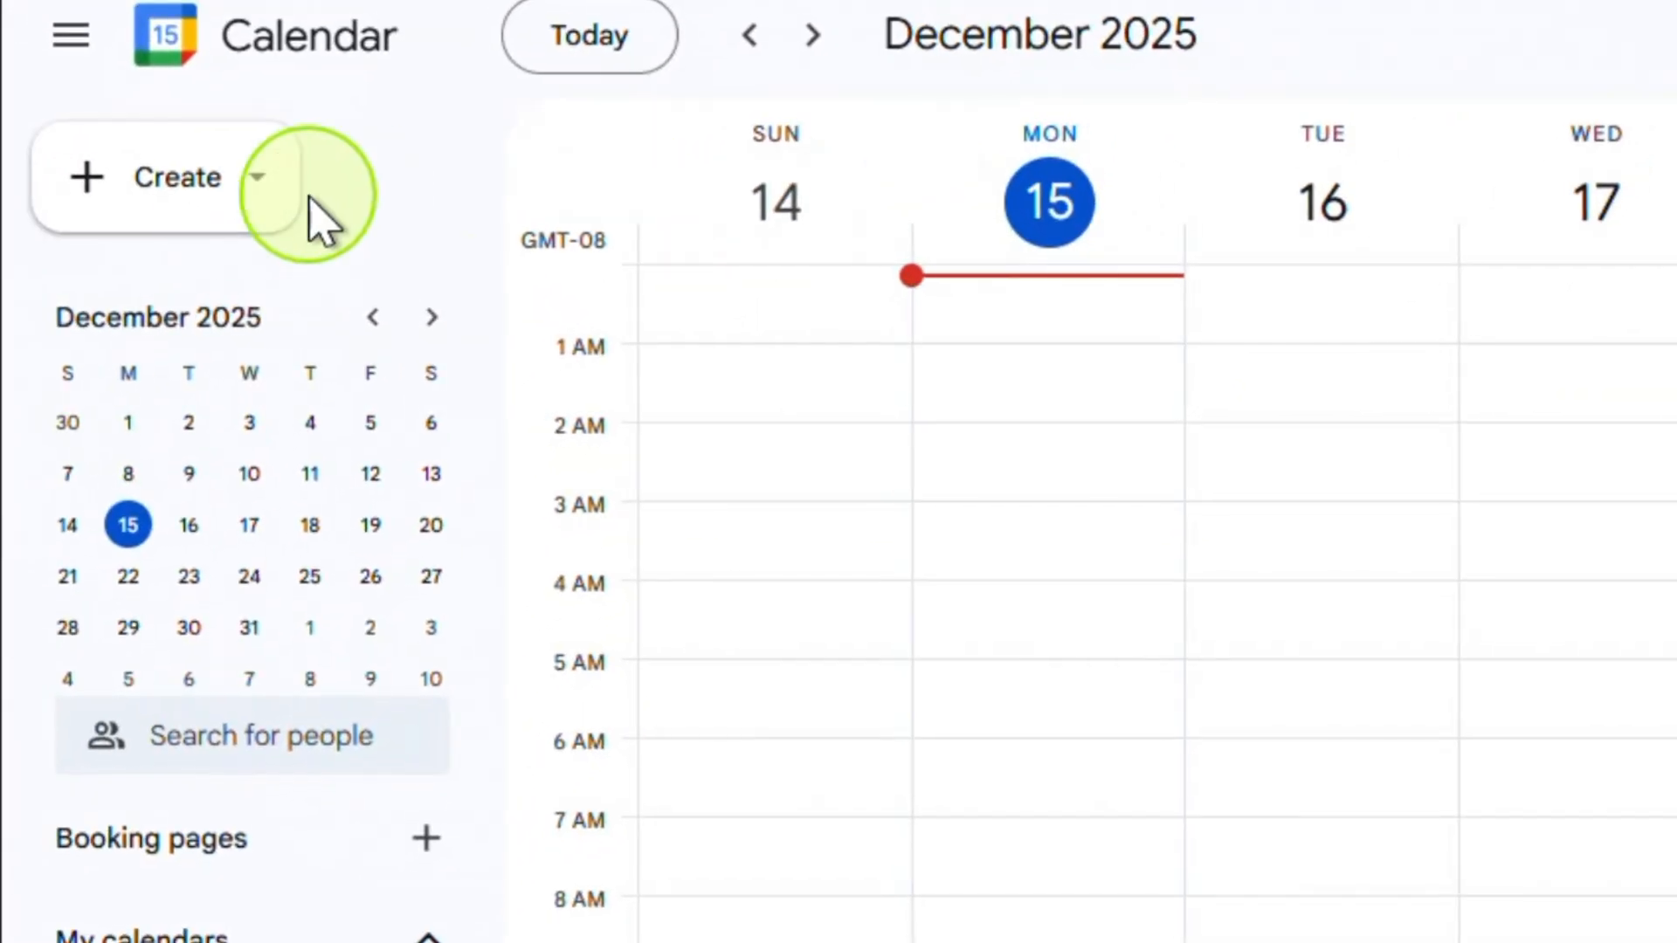
# Step: Create a calendar event titled Deep Work on Monday, December 15
pyautogui.click(180, 196)
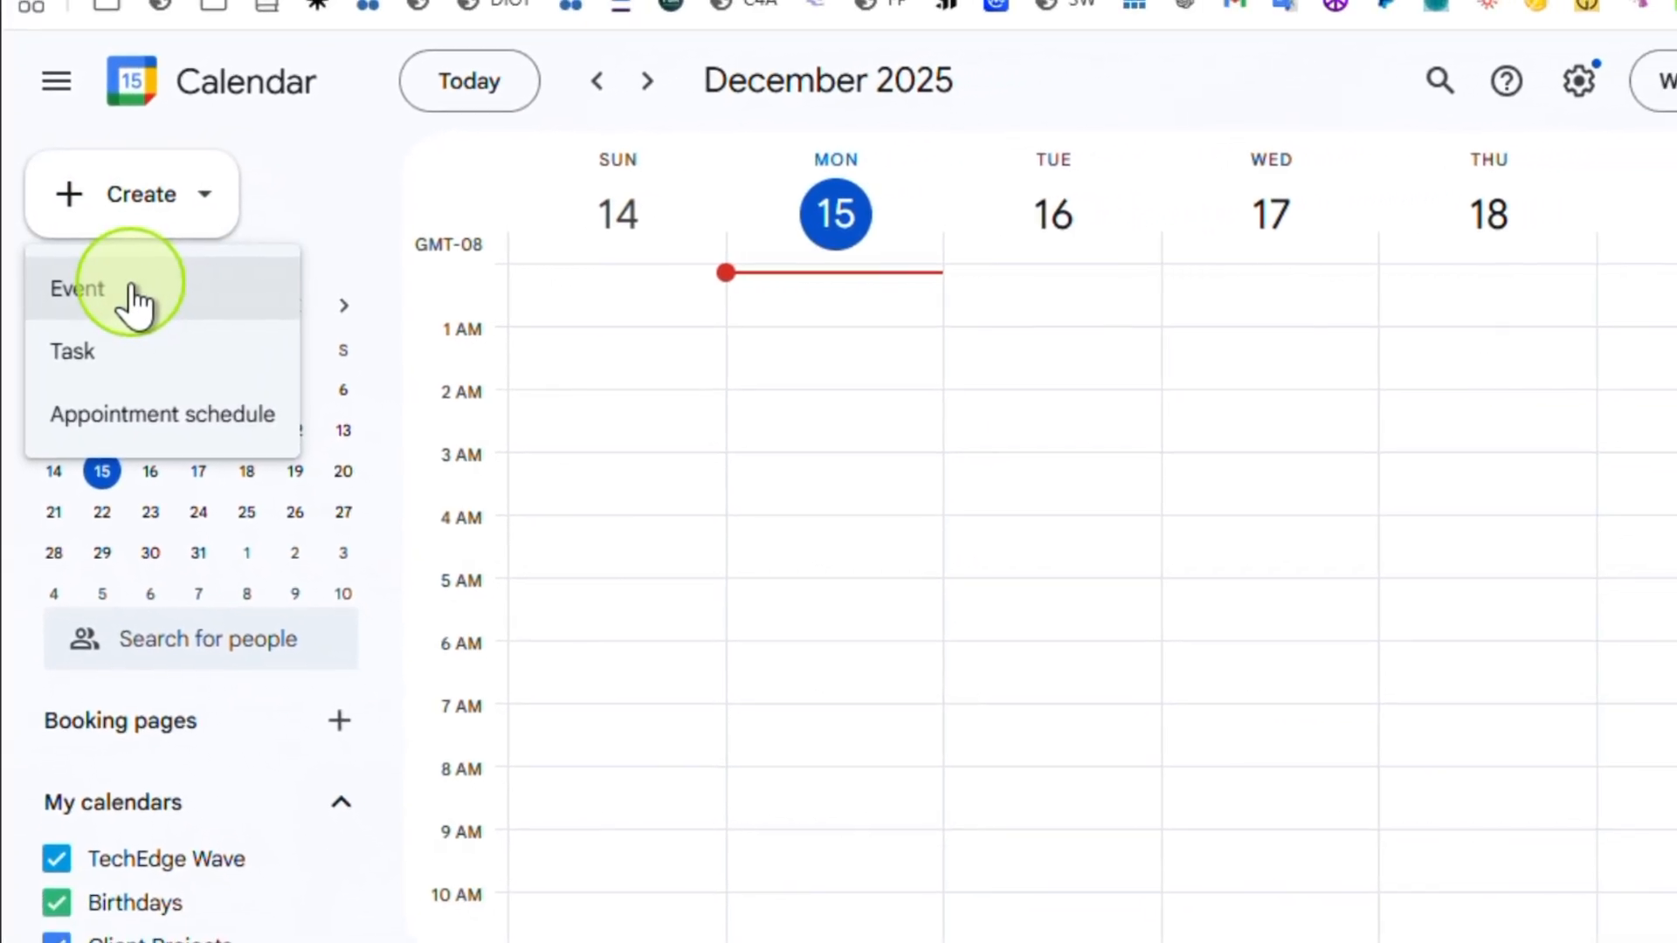
pyautogui.click(126, 290)
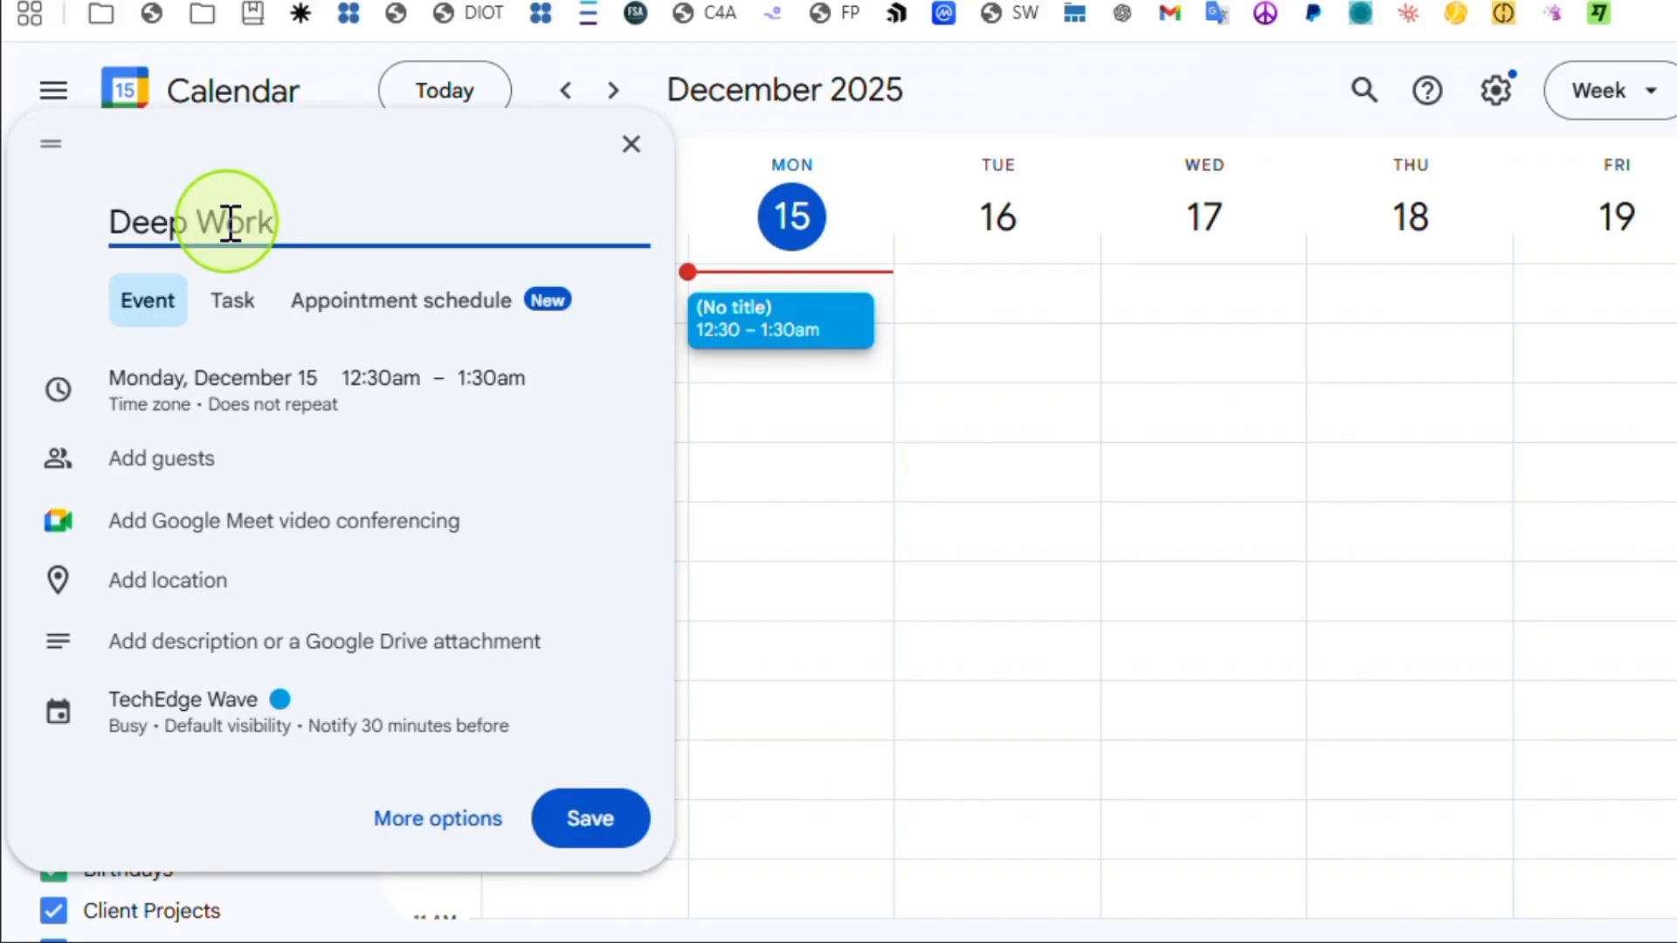
pyautogui.click(244, 376)
pyautogui.click(278, 368)
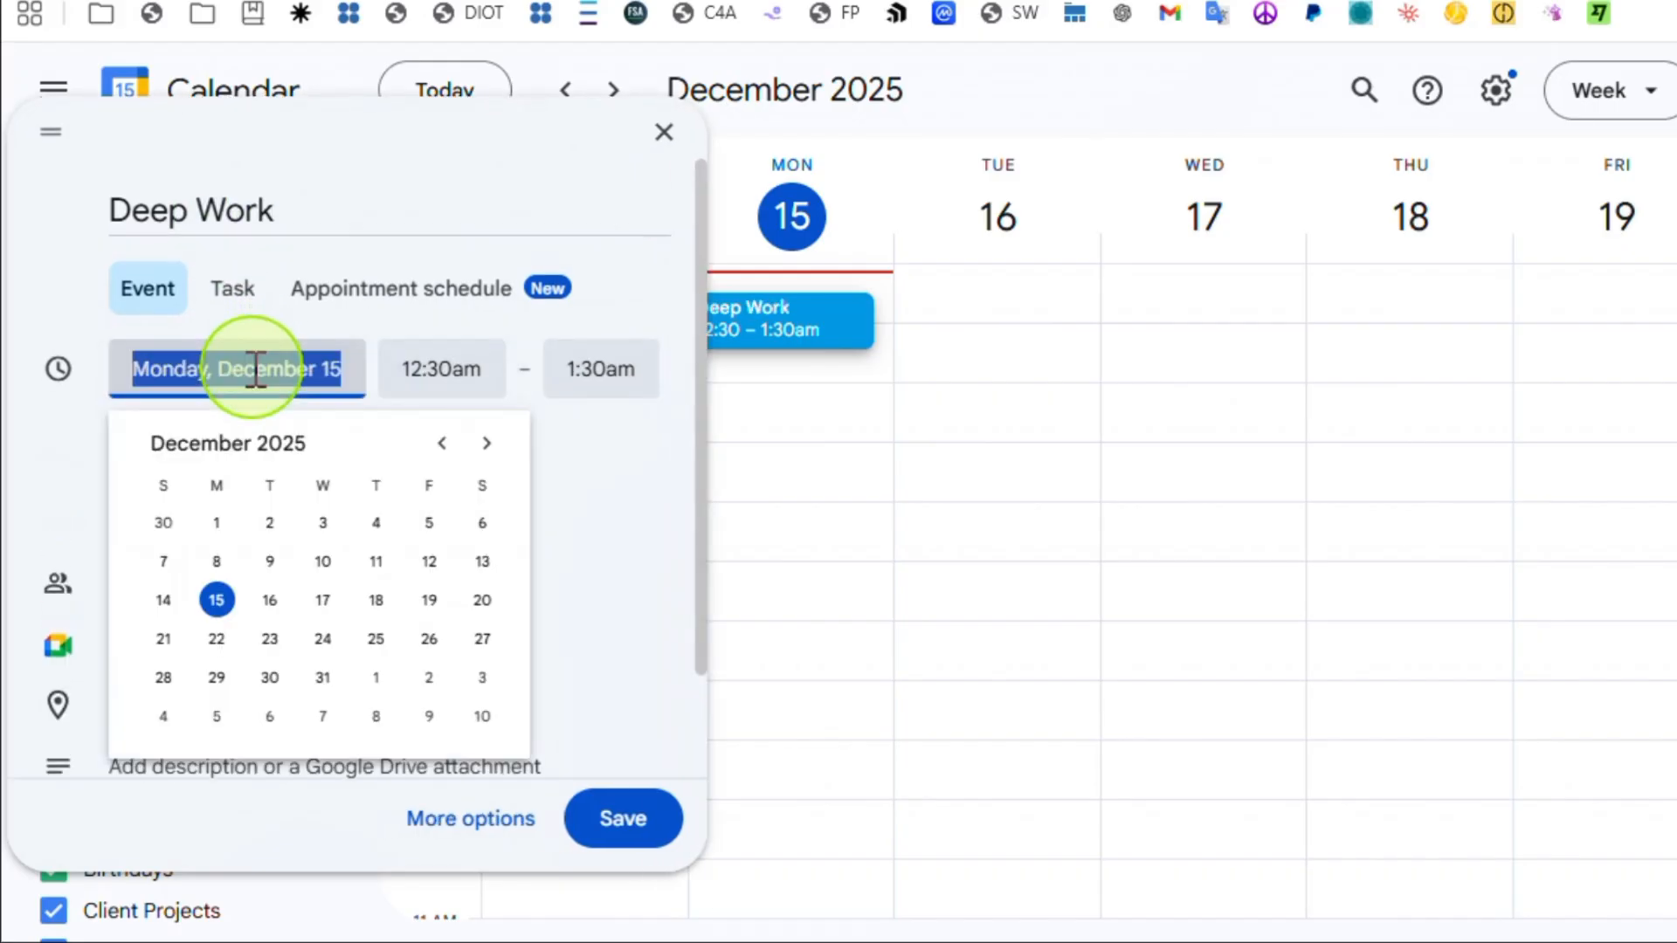
# Step: Set the Deep Work event to start at 9:00am and end at 11:00am
pyautogui.click(417, 360)
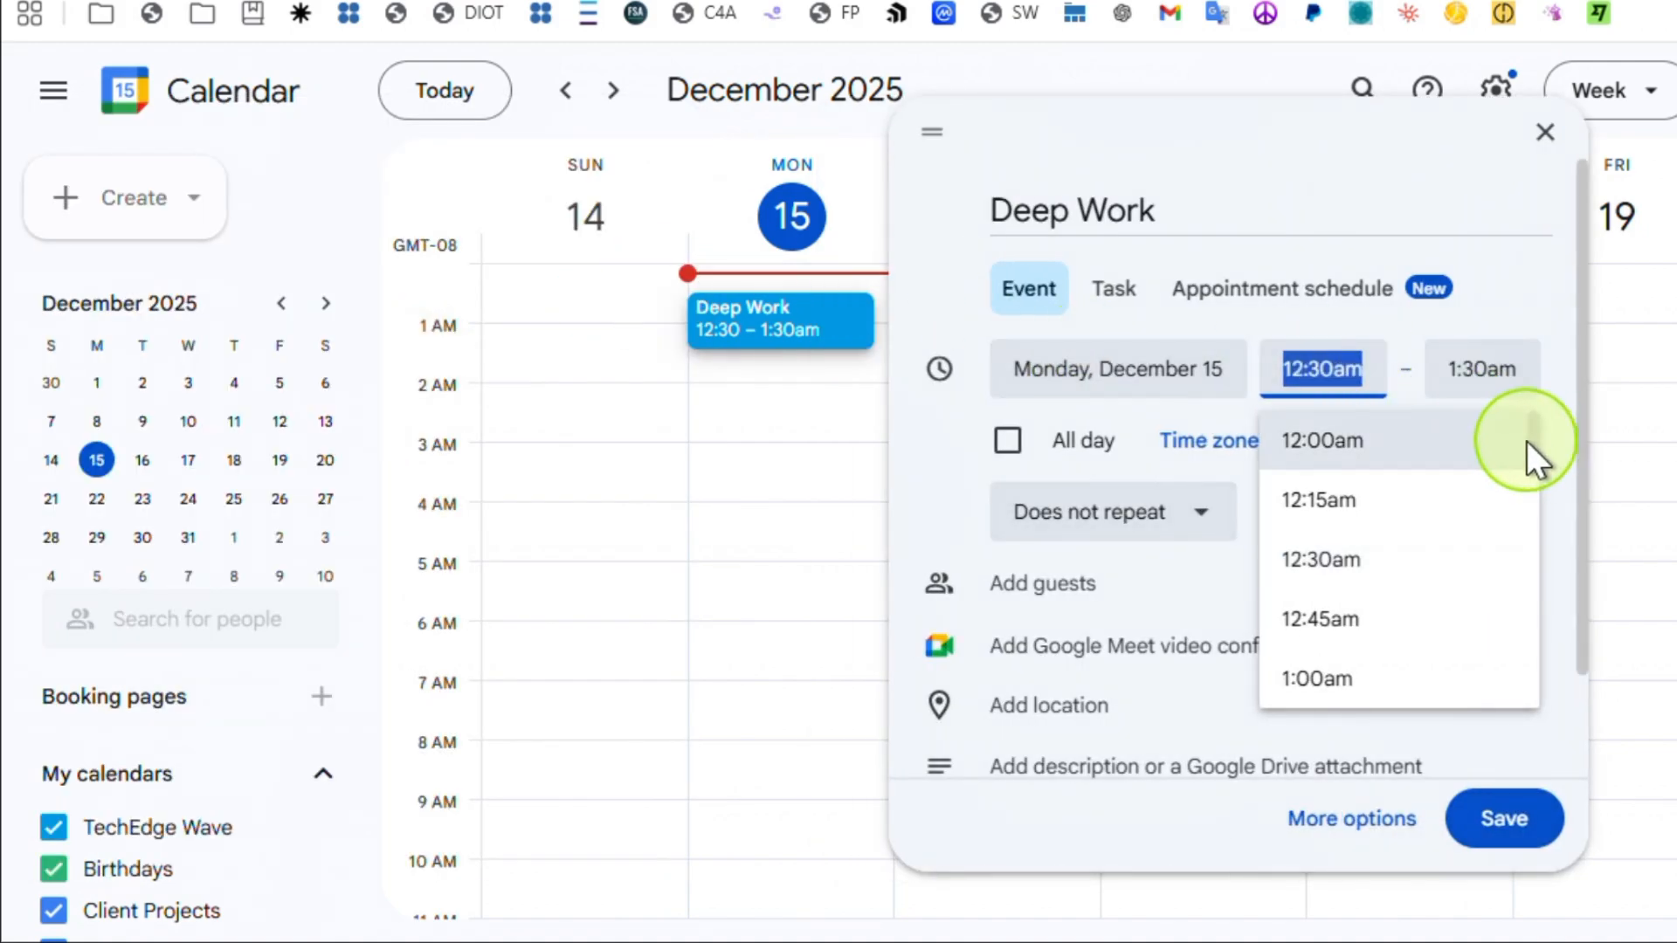
pyautogui.doubleClick(1532, 476)
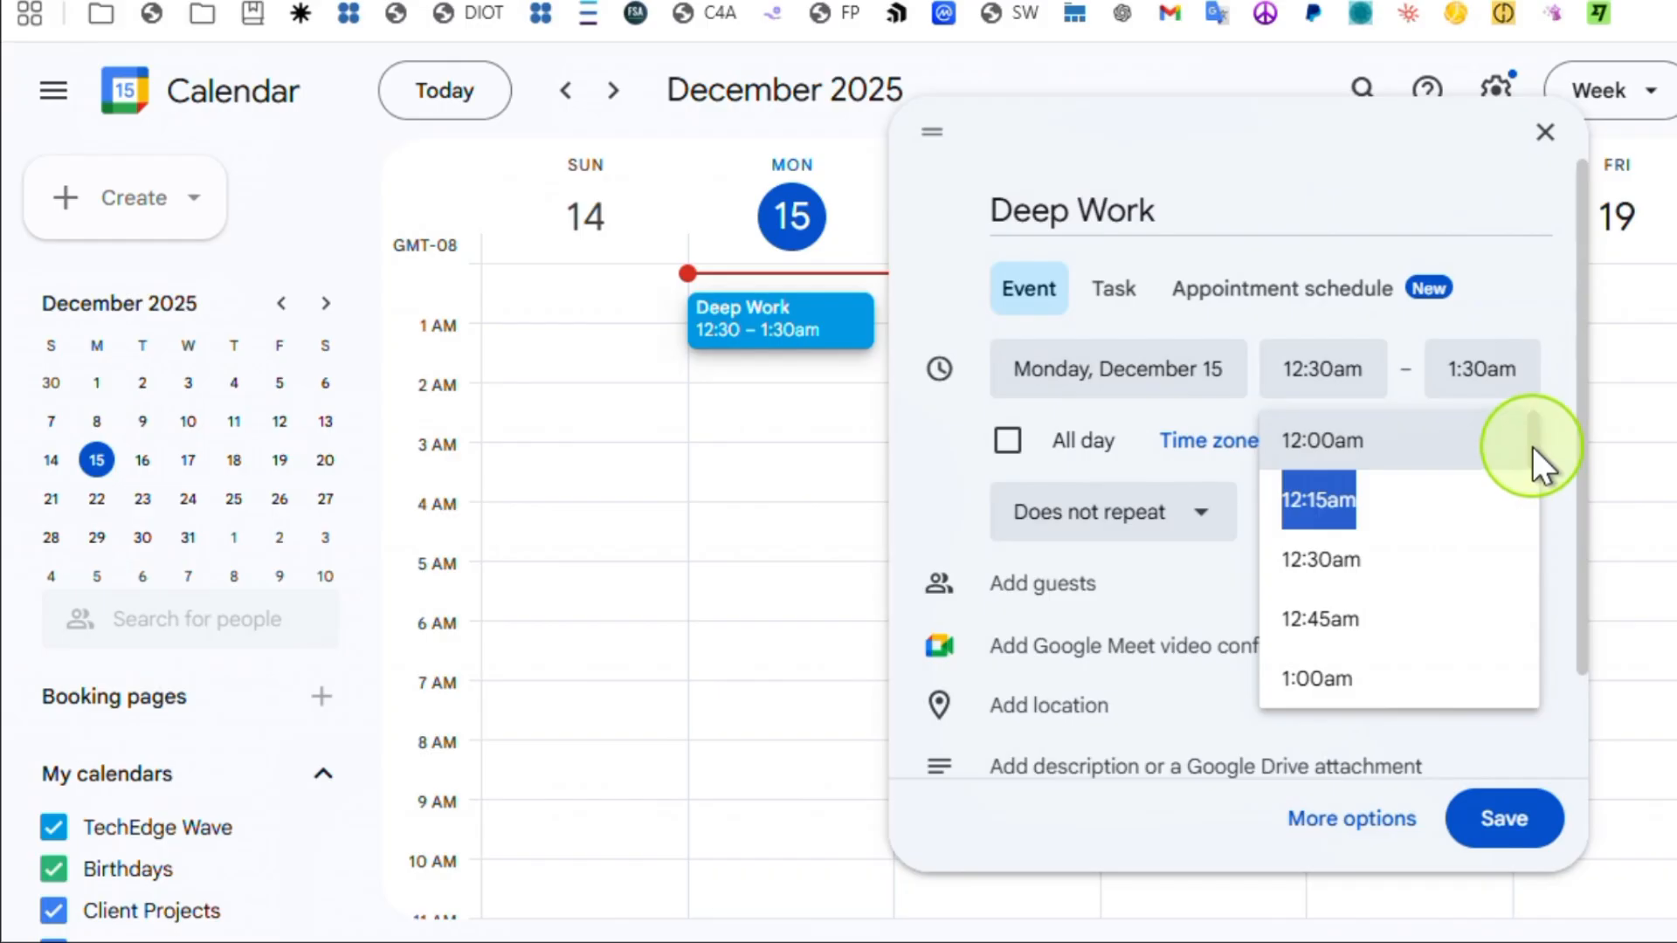
pyautogui.moveTo(1532, 448); pyautogui.dragTo(1532, 538)
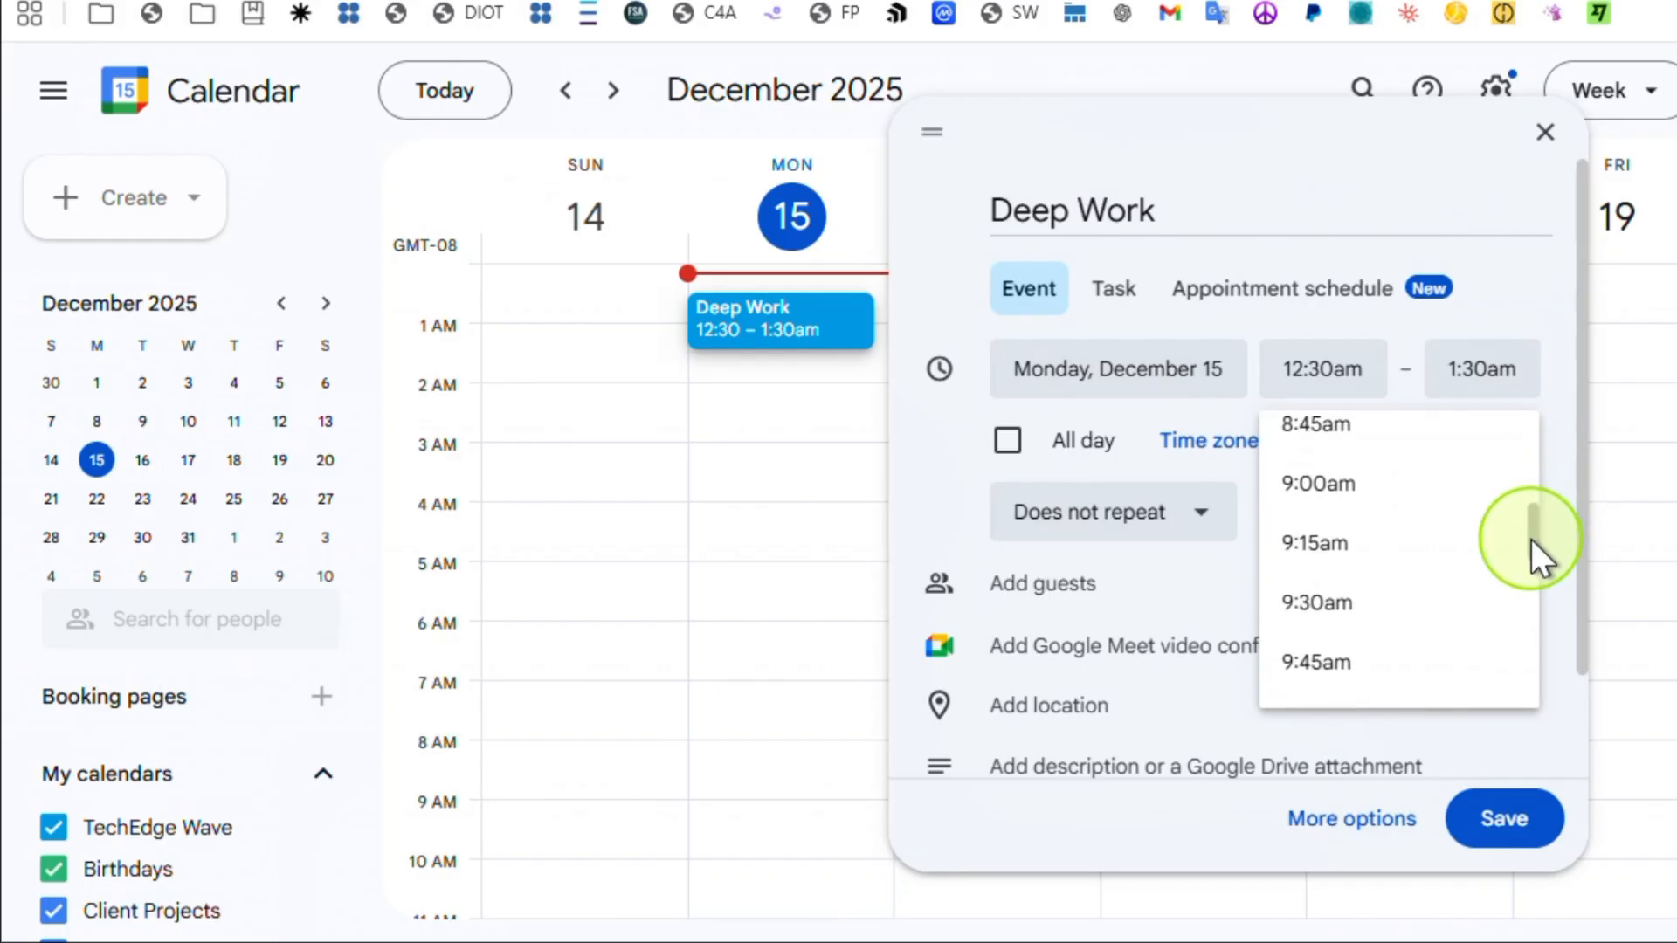
pyautogui.click(1439, 511)
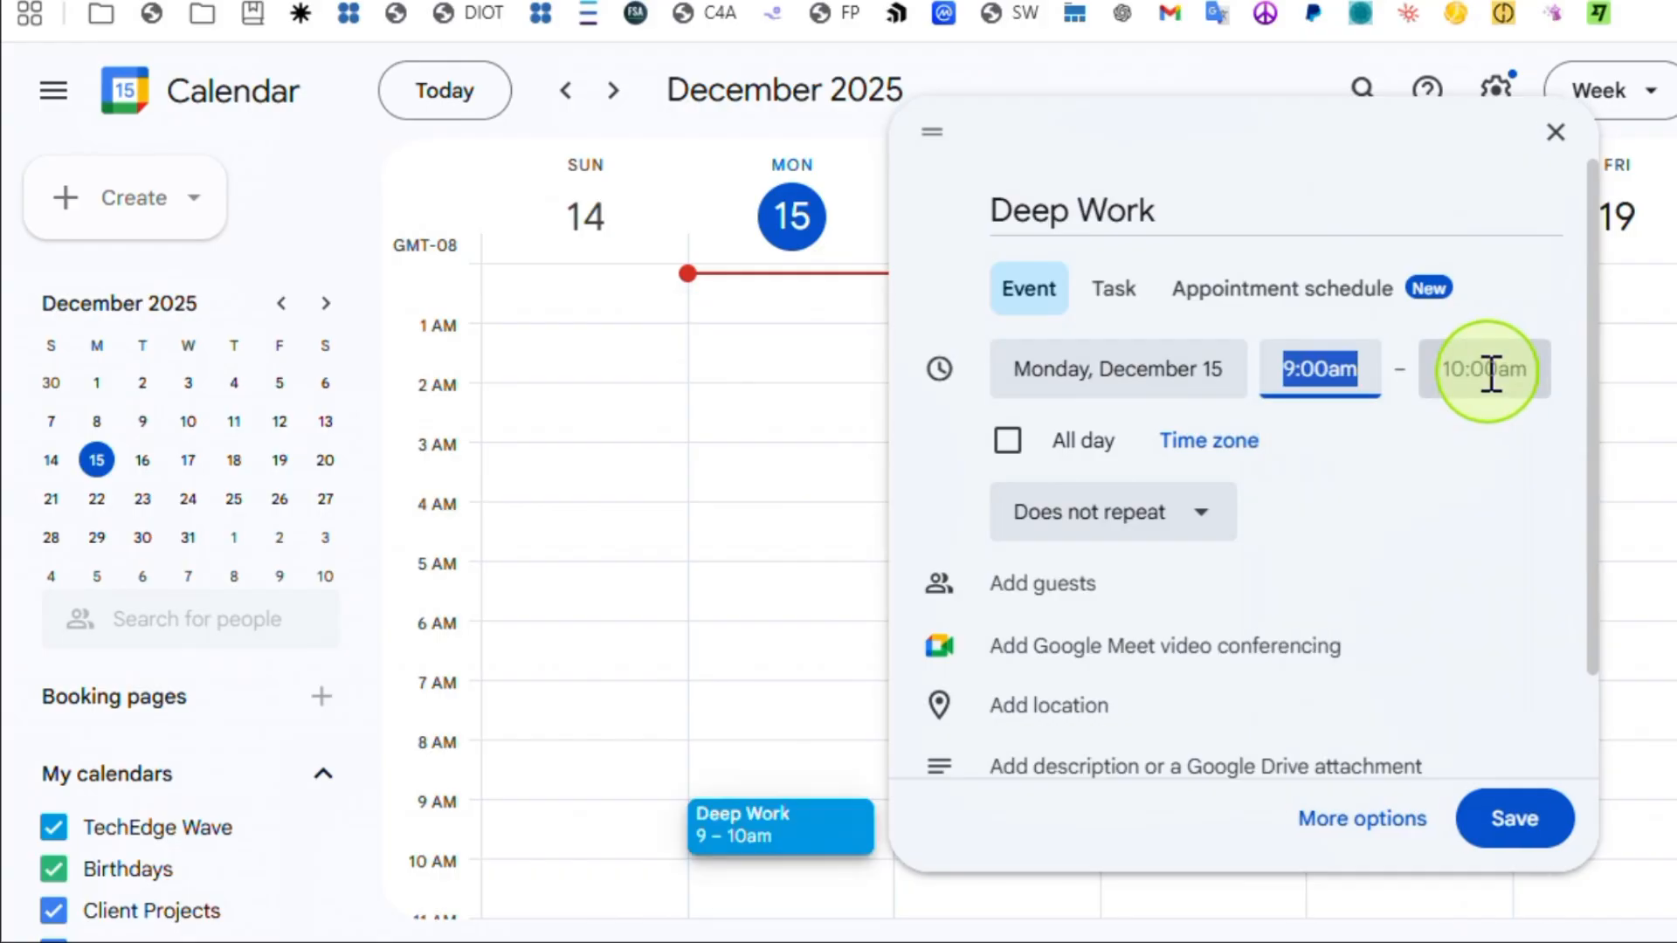
pyautogui.click(1490, 374)
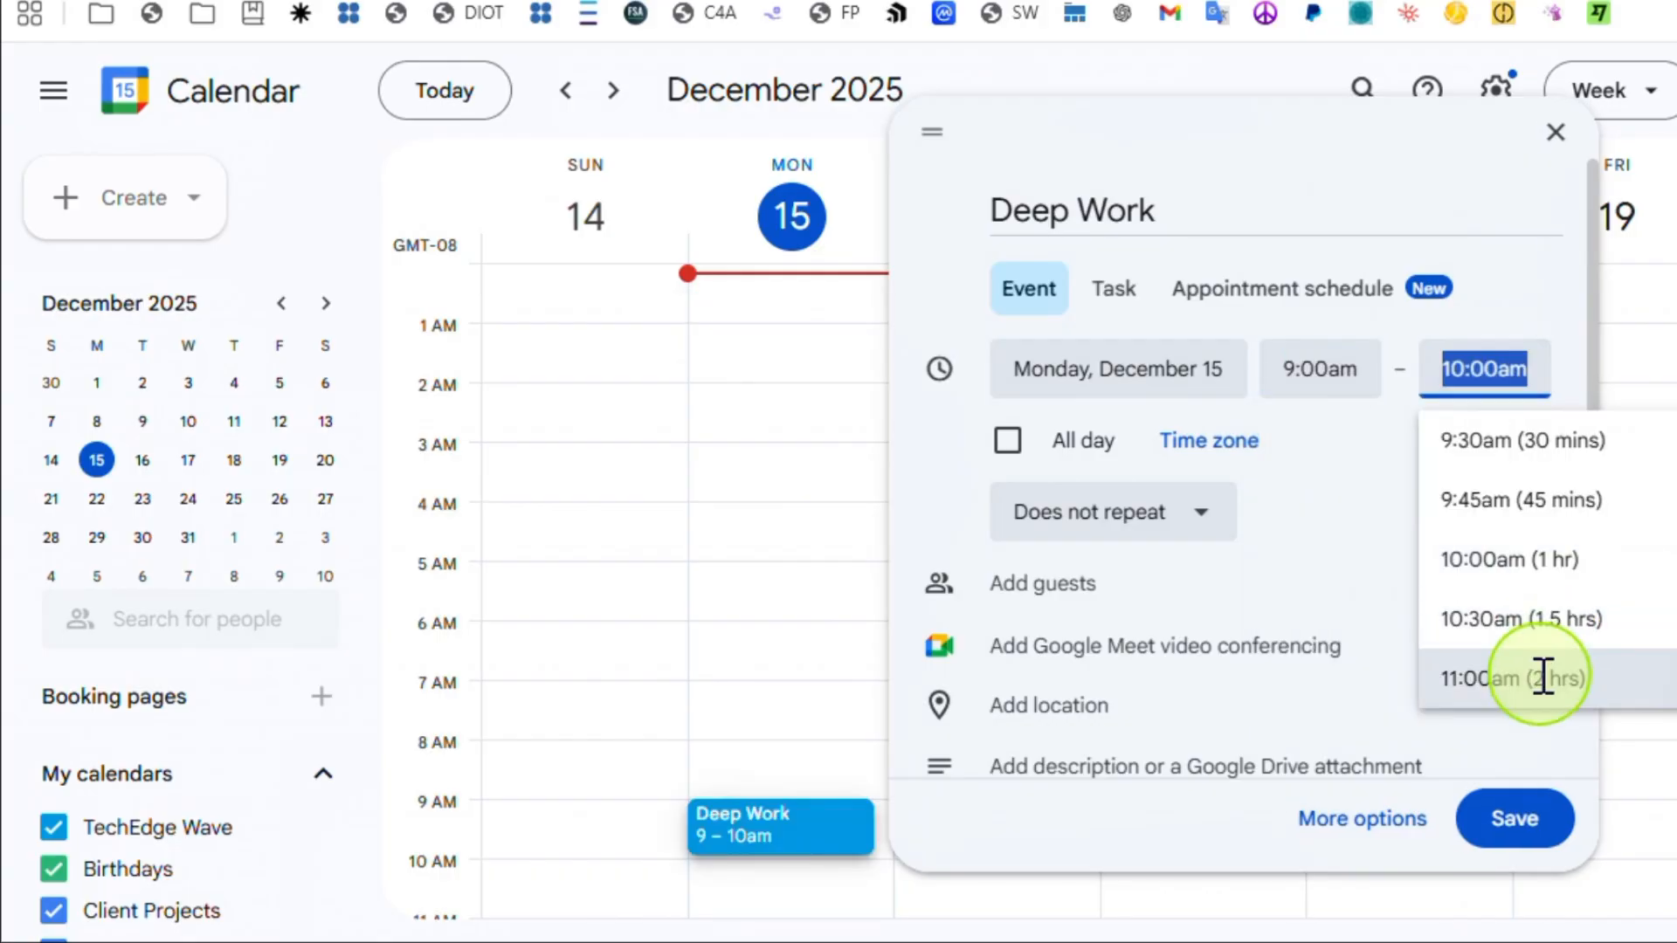
pyautogui.click(1546, 680)
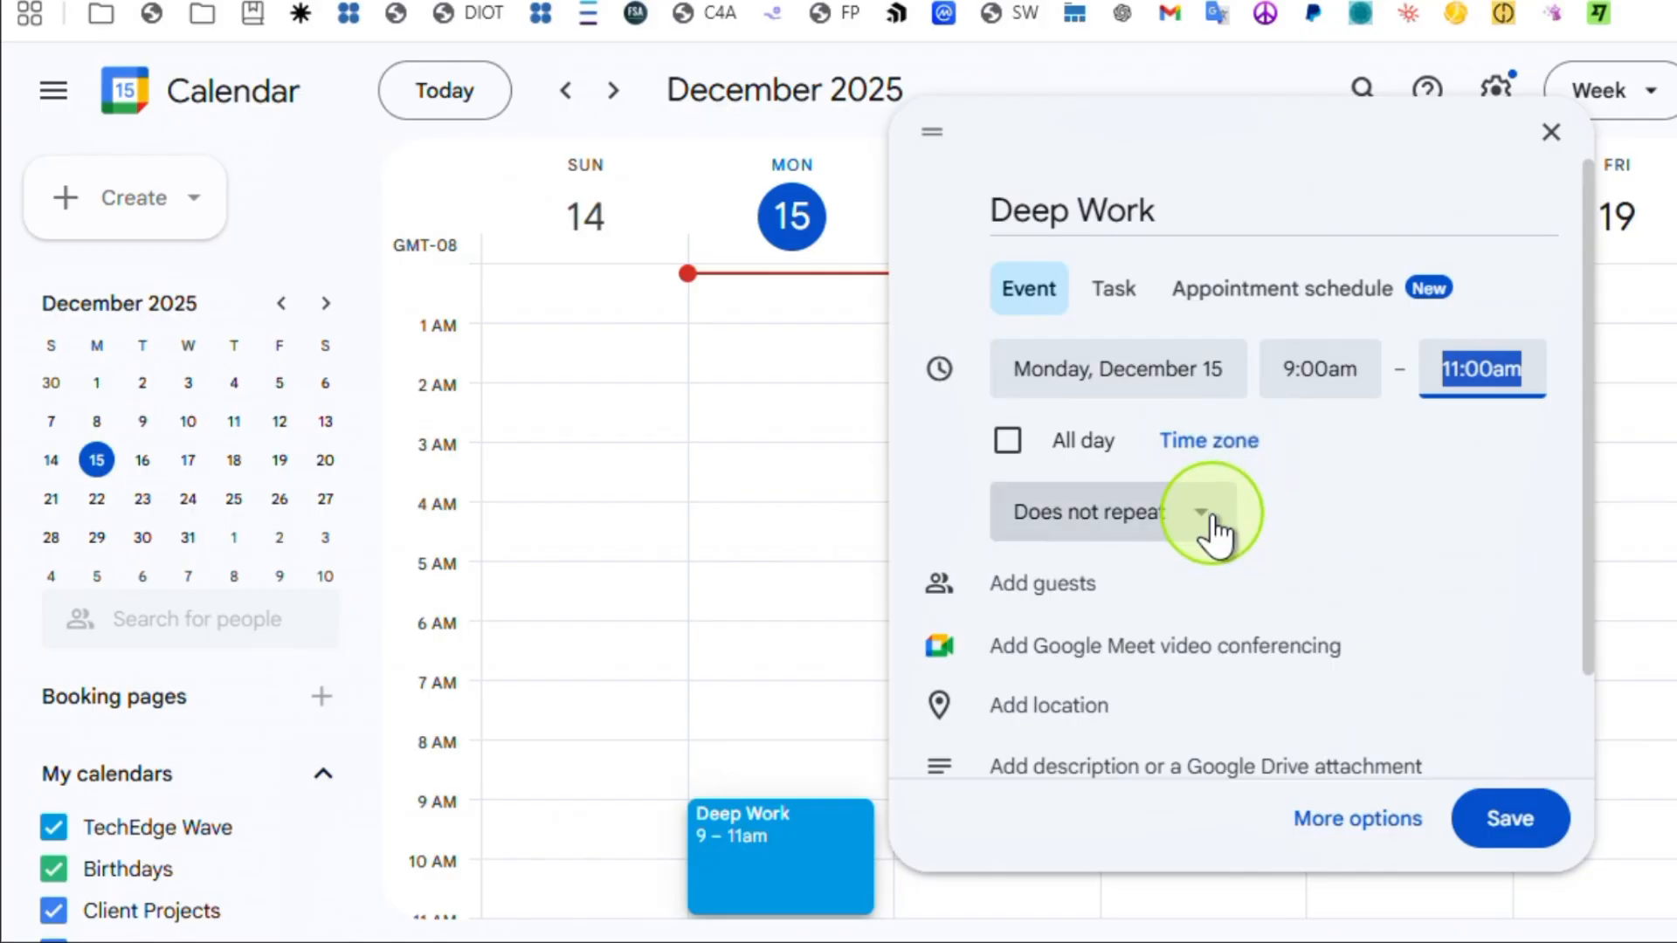
# Step: Make the Deep Work event repeat weekly on Monday, choose blue as its color and save it
pyautogui.click(1217, 524)
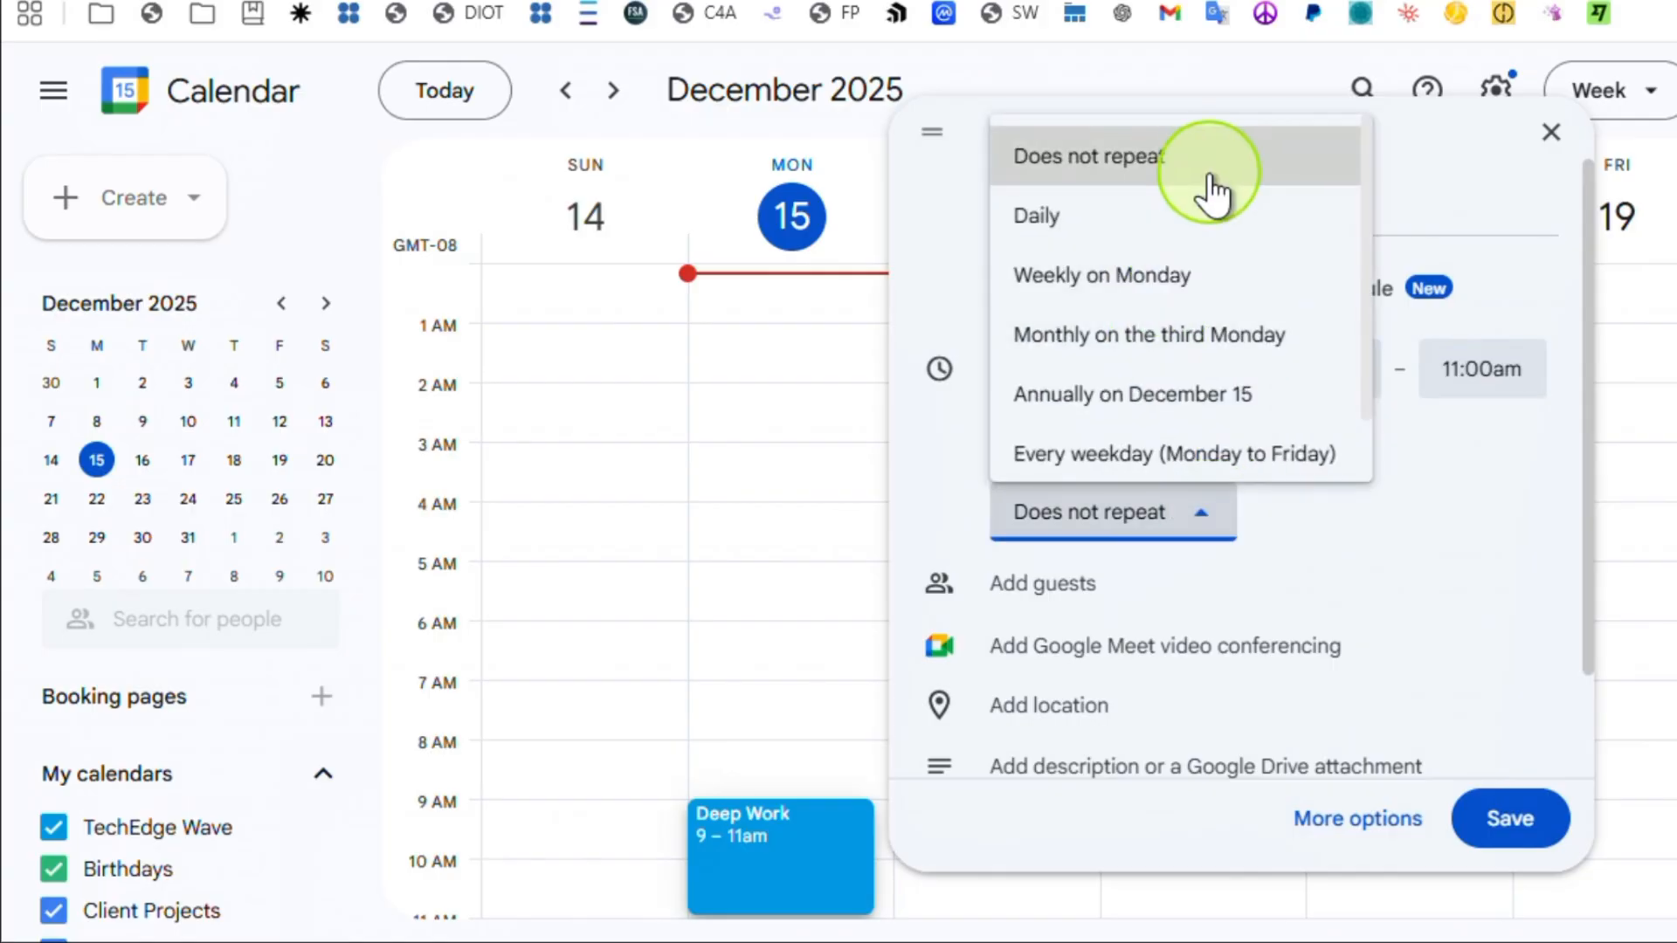
pyautogui.click(1183, 274)
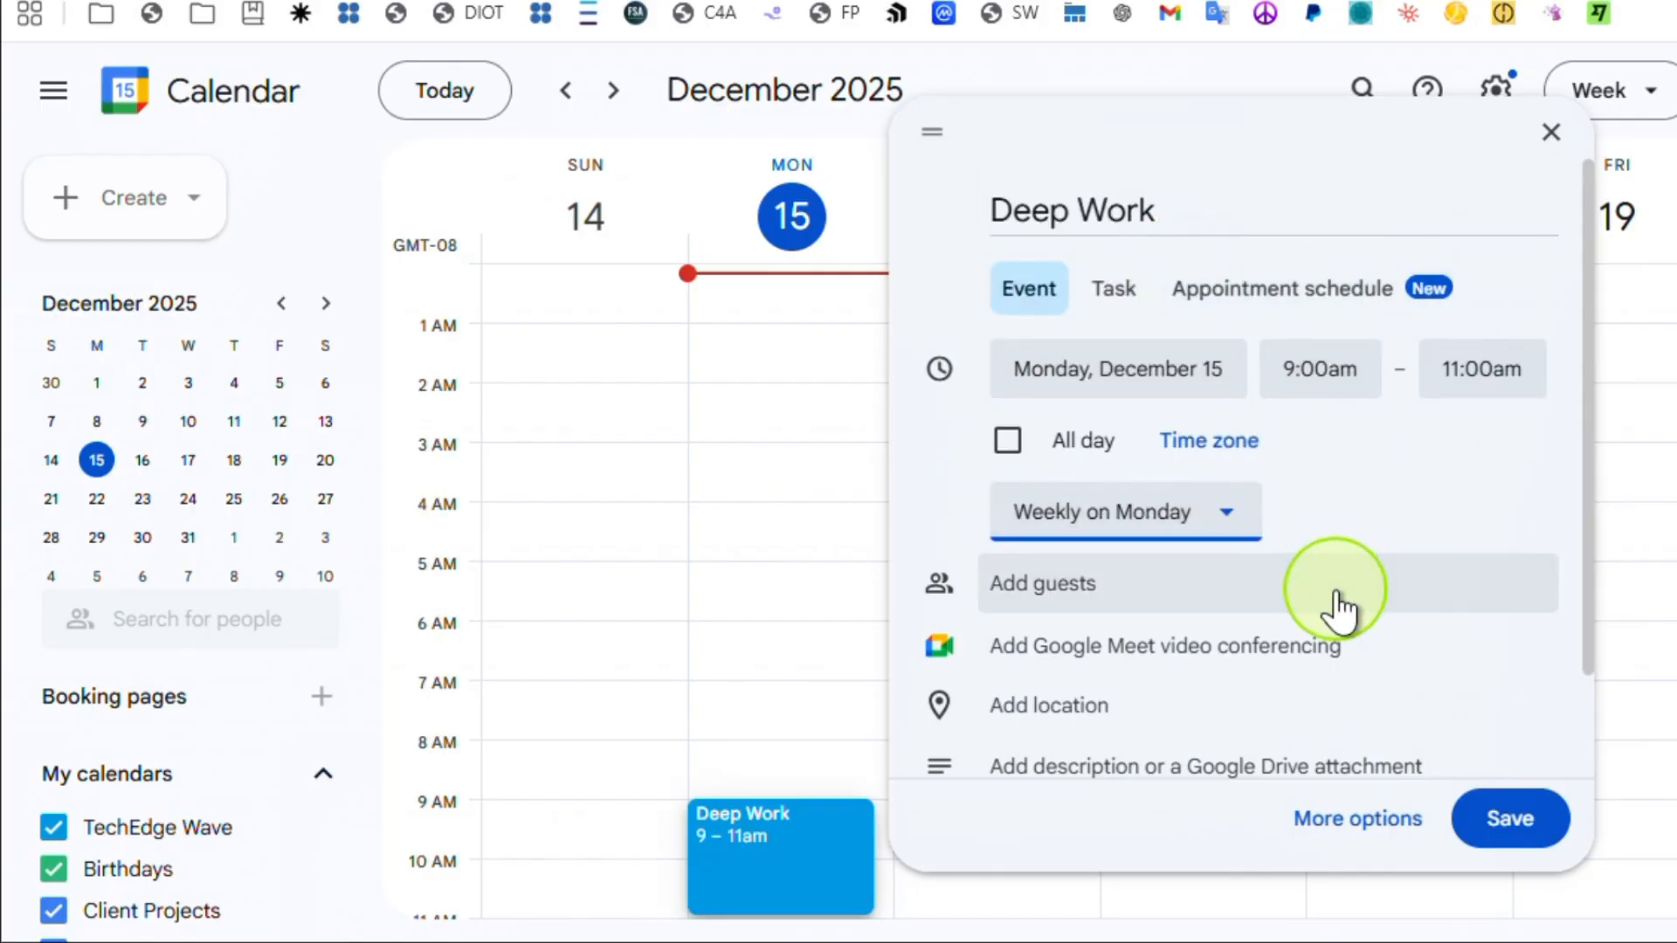
pyautogui.click(1362, 819)
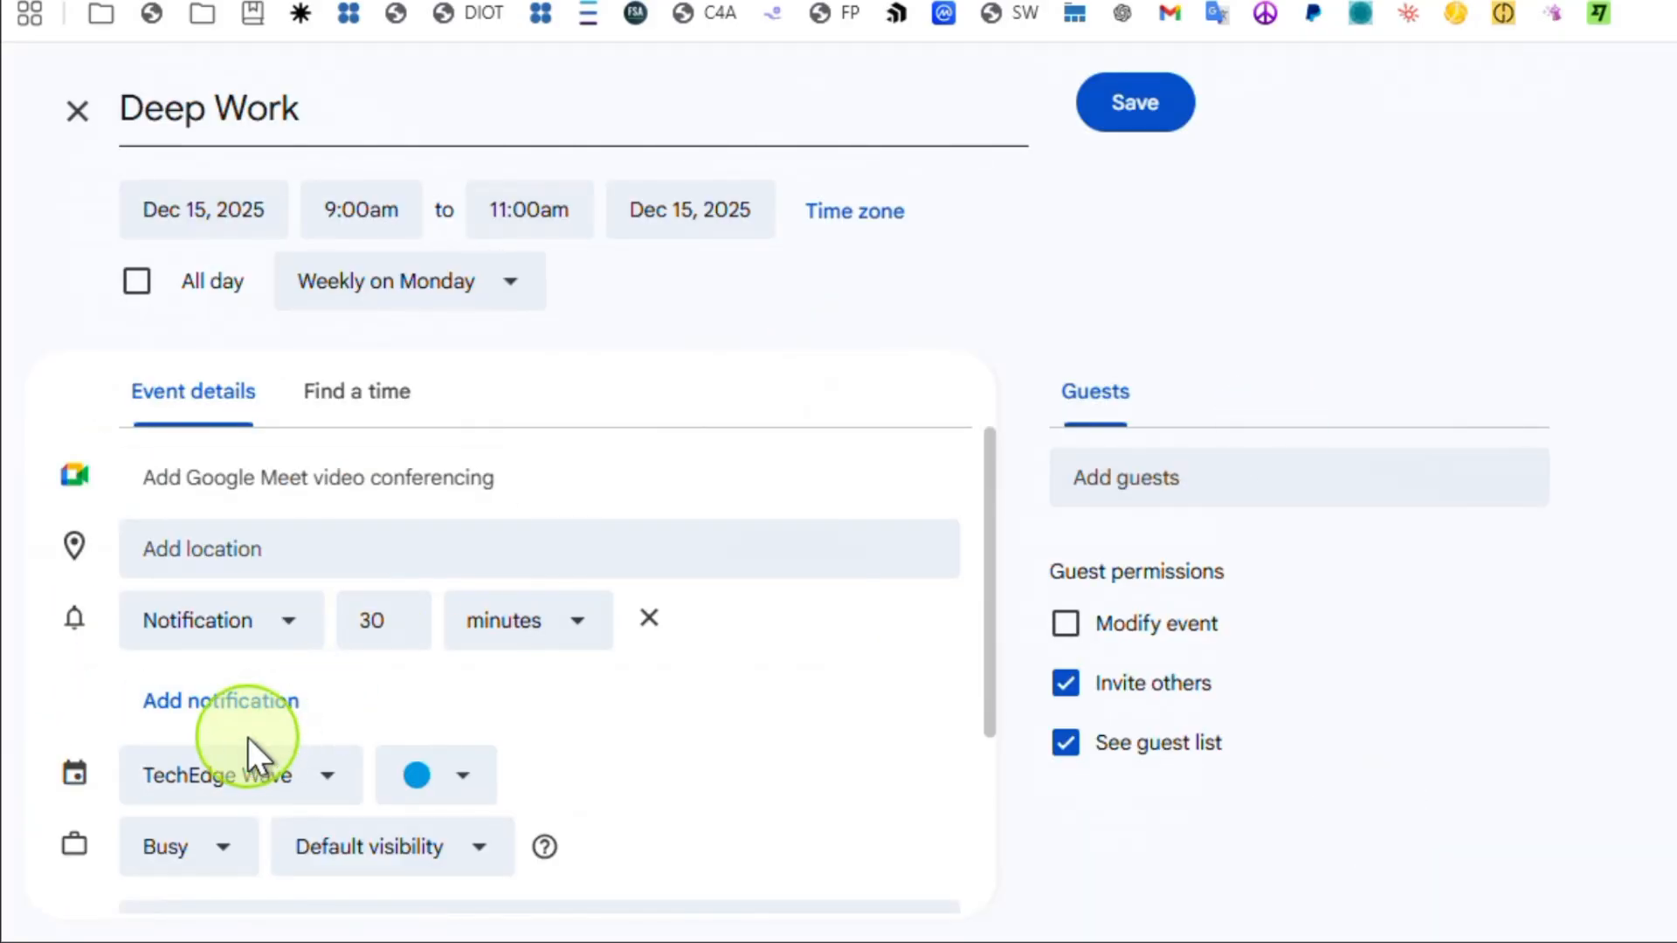
pyautogui.click(456, 775)
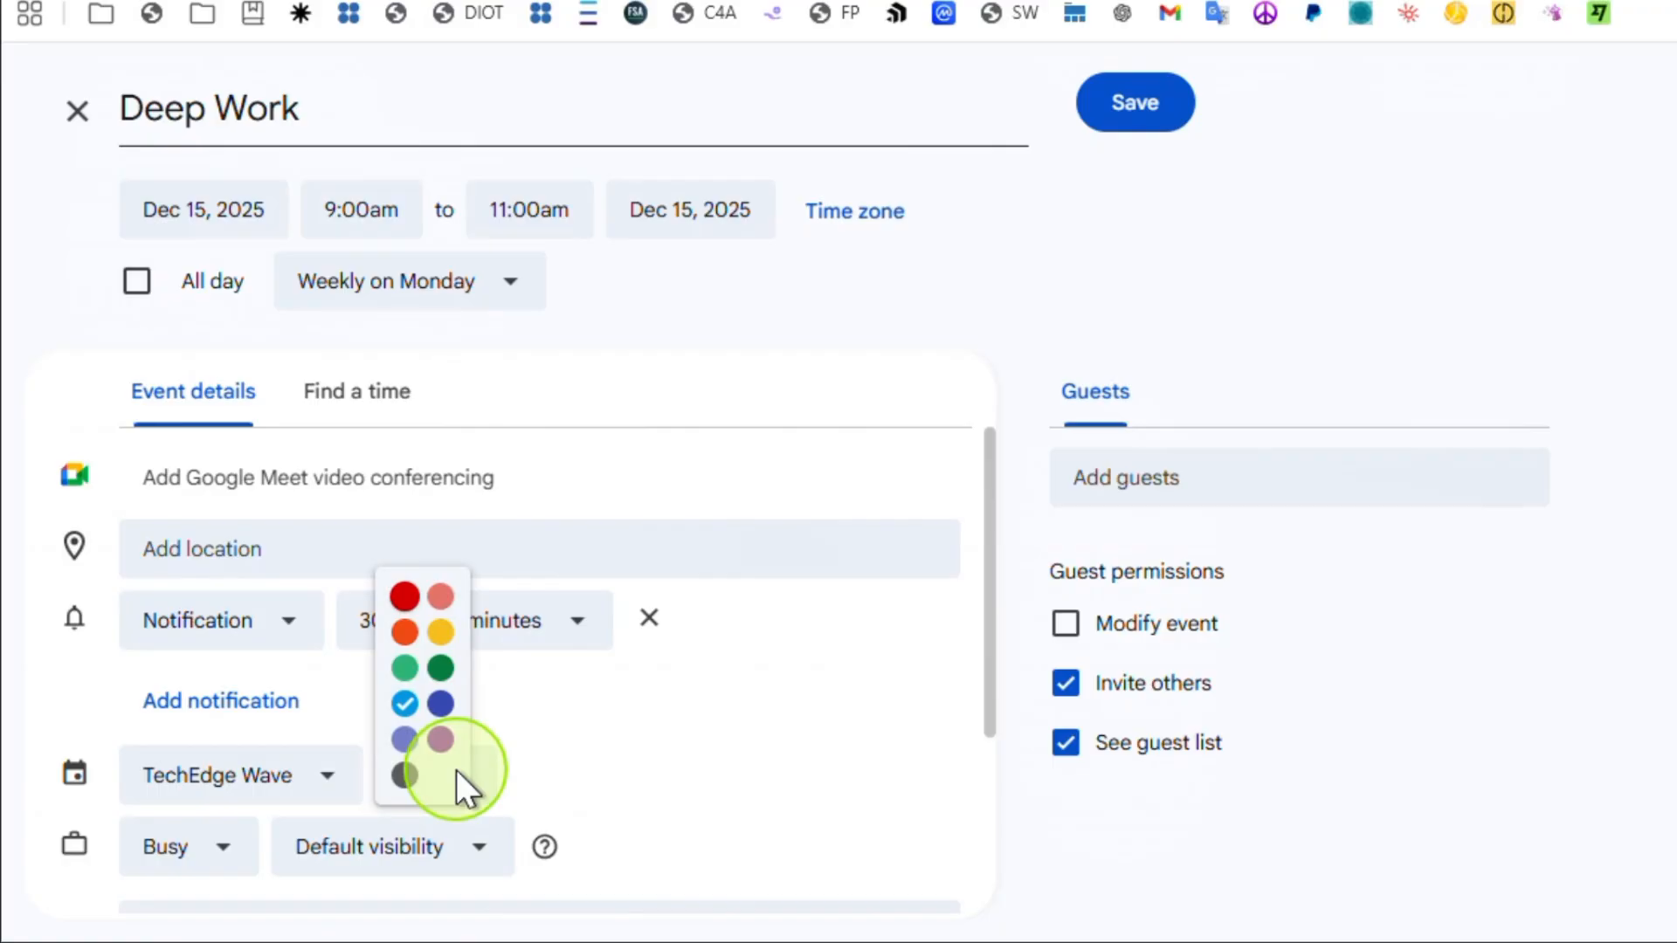
pyautogui.click(410, 704)
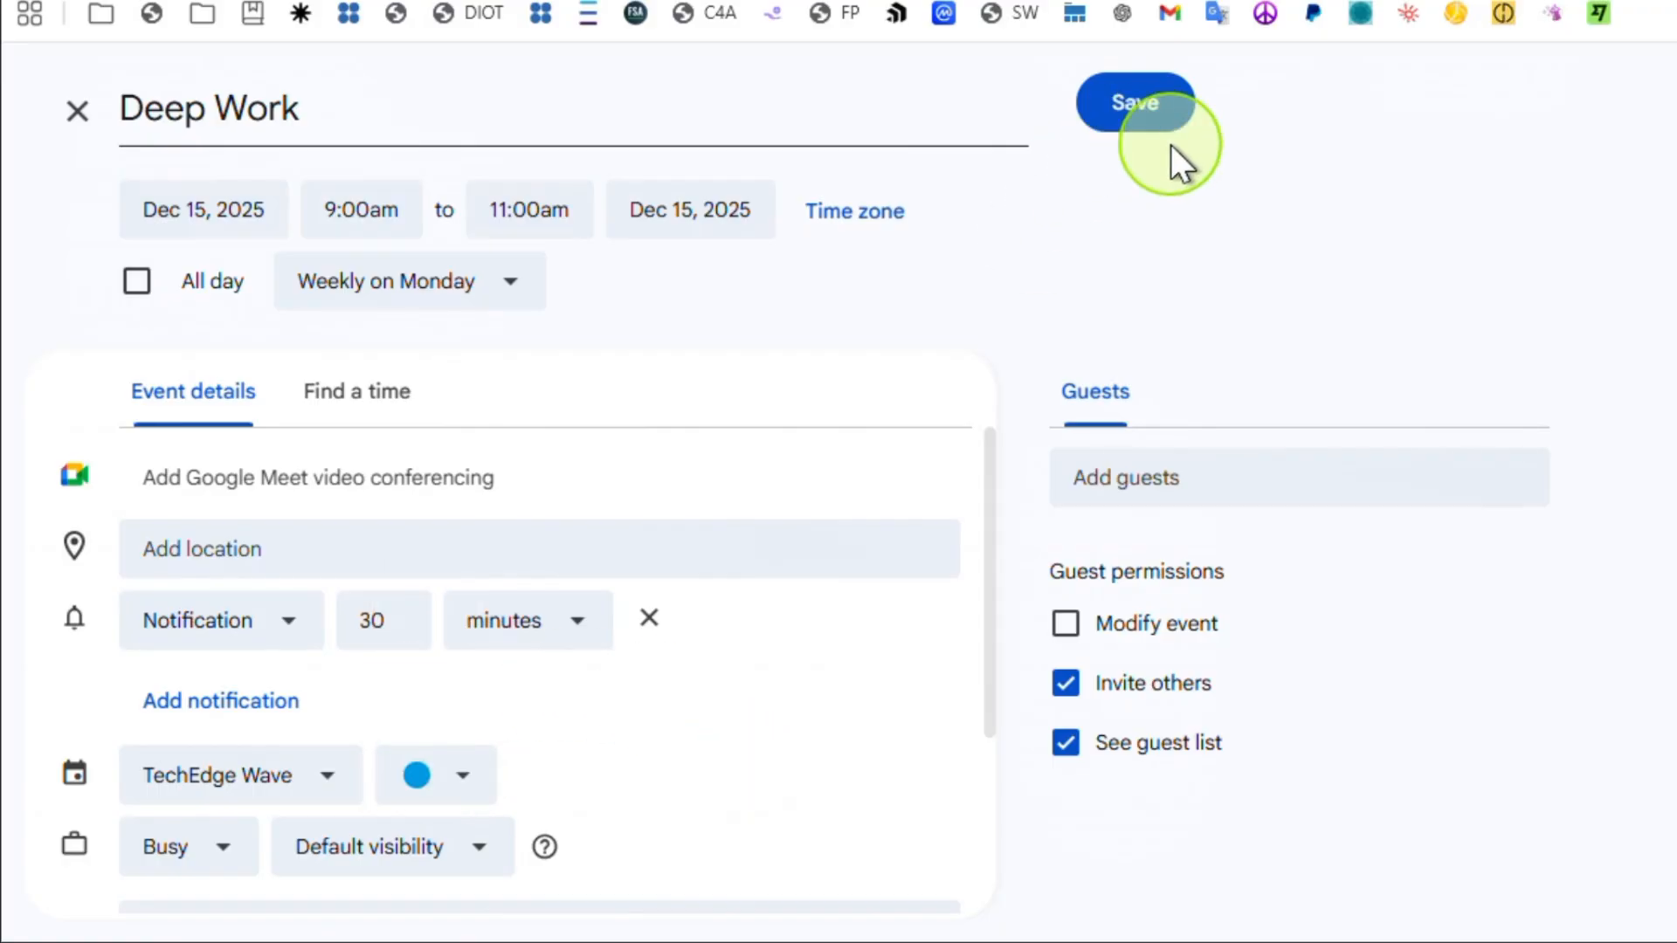
pyautogui.click(1158, 108)
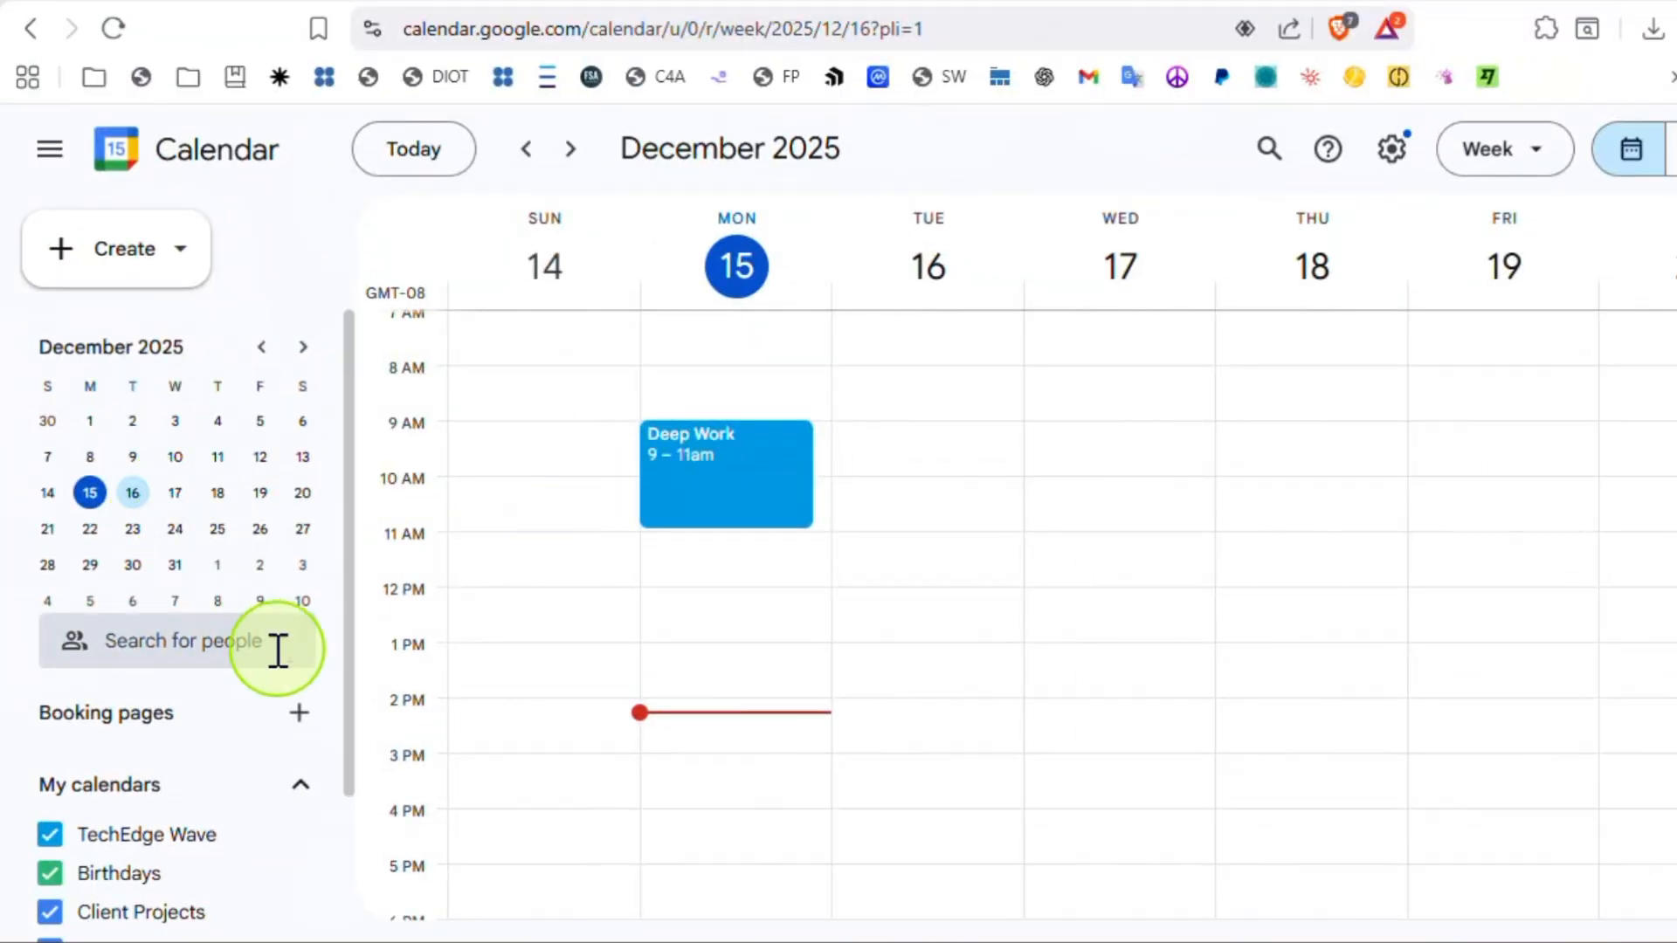
# Step: Start a booking page titled 30 Min Consultation with an appointment duration of 30 minutes
pyautogui.click(298, 720)
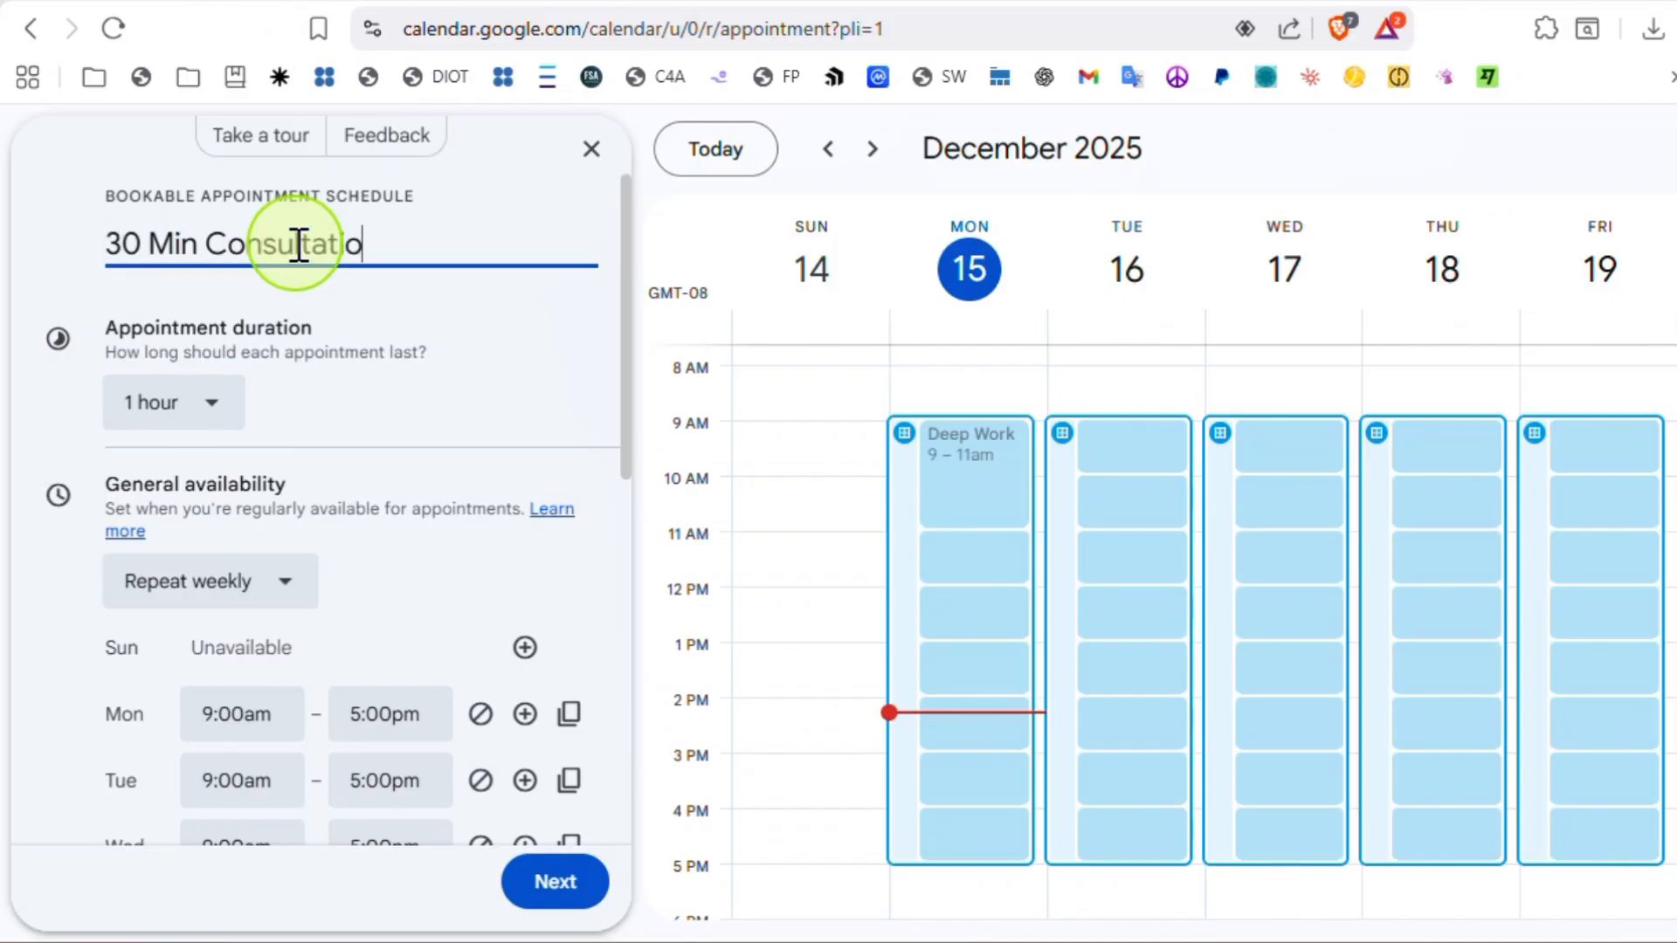
pyautogui.click(218, 416)
pyautogui.click(194, 542)
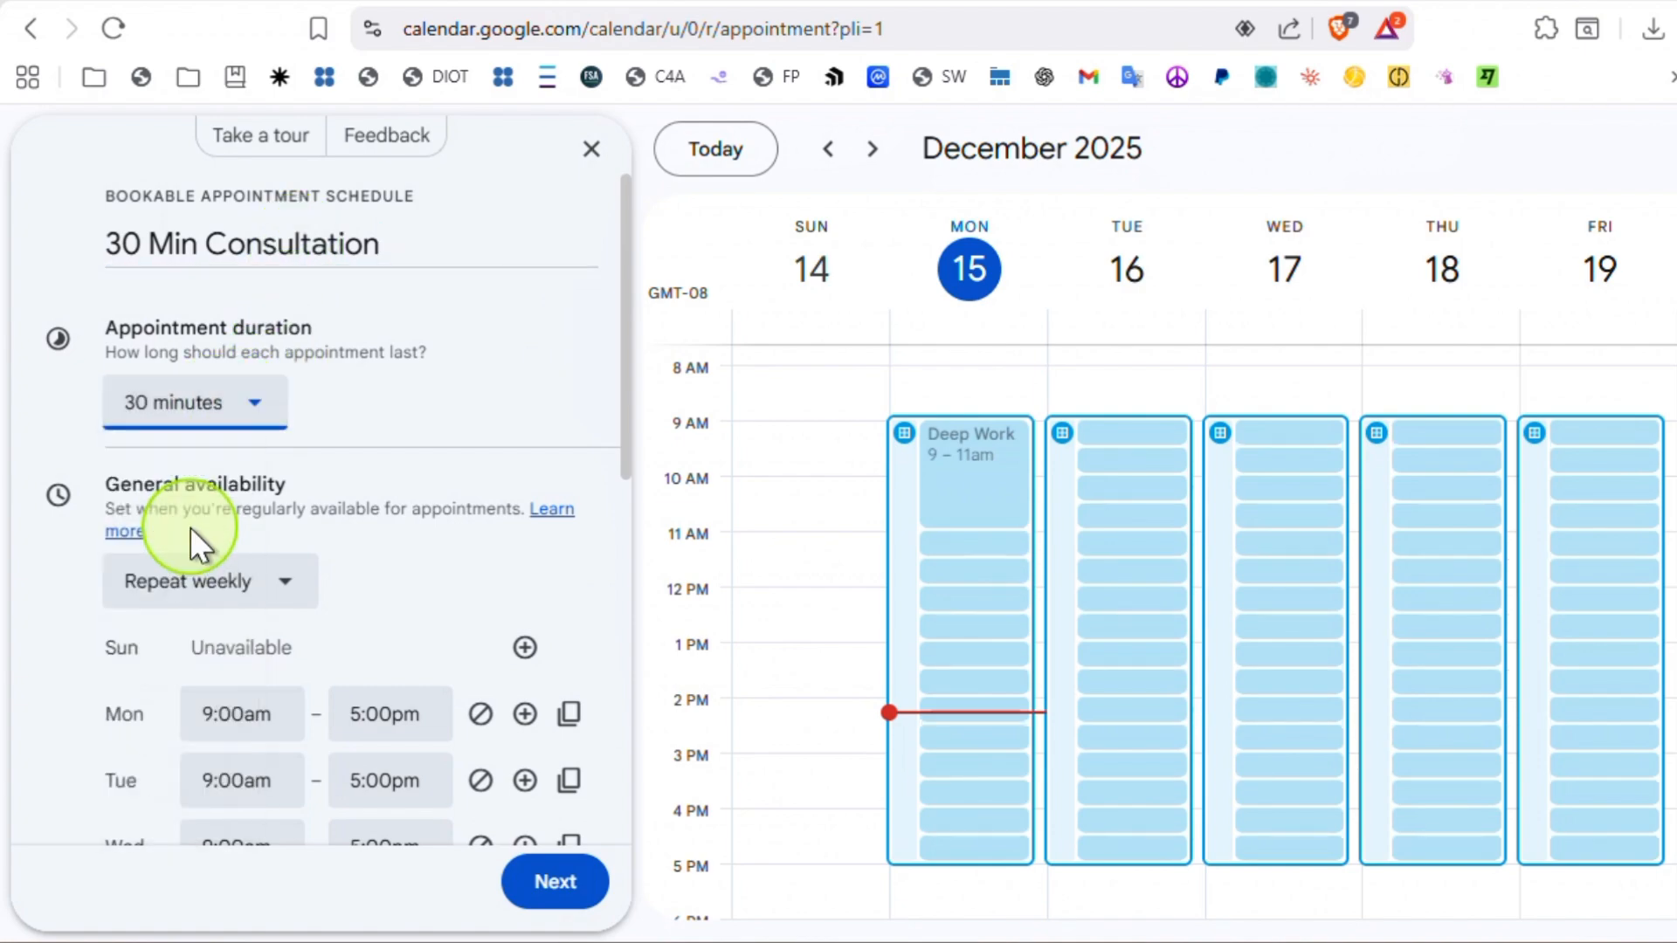
# Step: Set the consultation availability to not repeat and add a second time range, 6:00pm to 7:00pm, on Dec 16, 2025
pyautogui.click(262, 599)
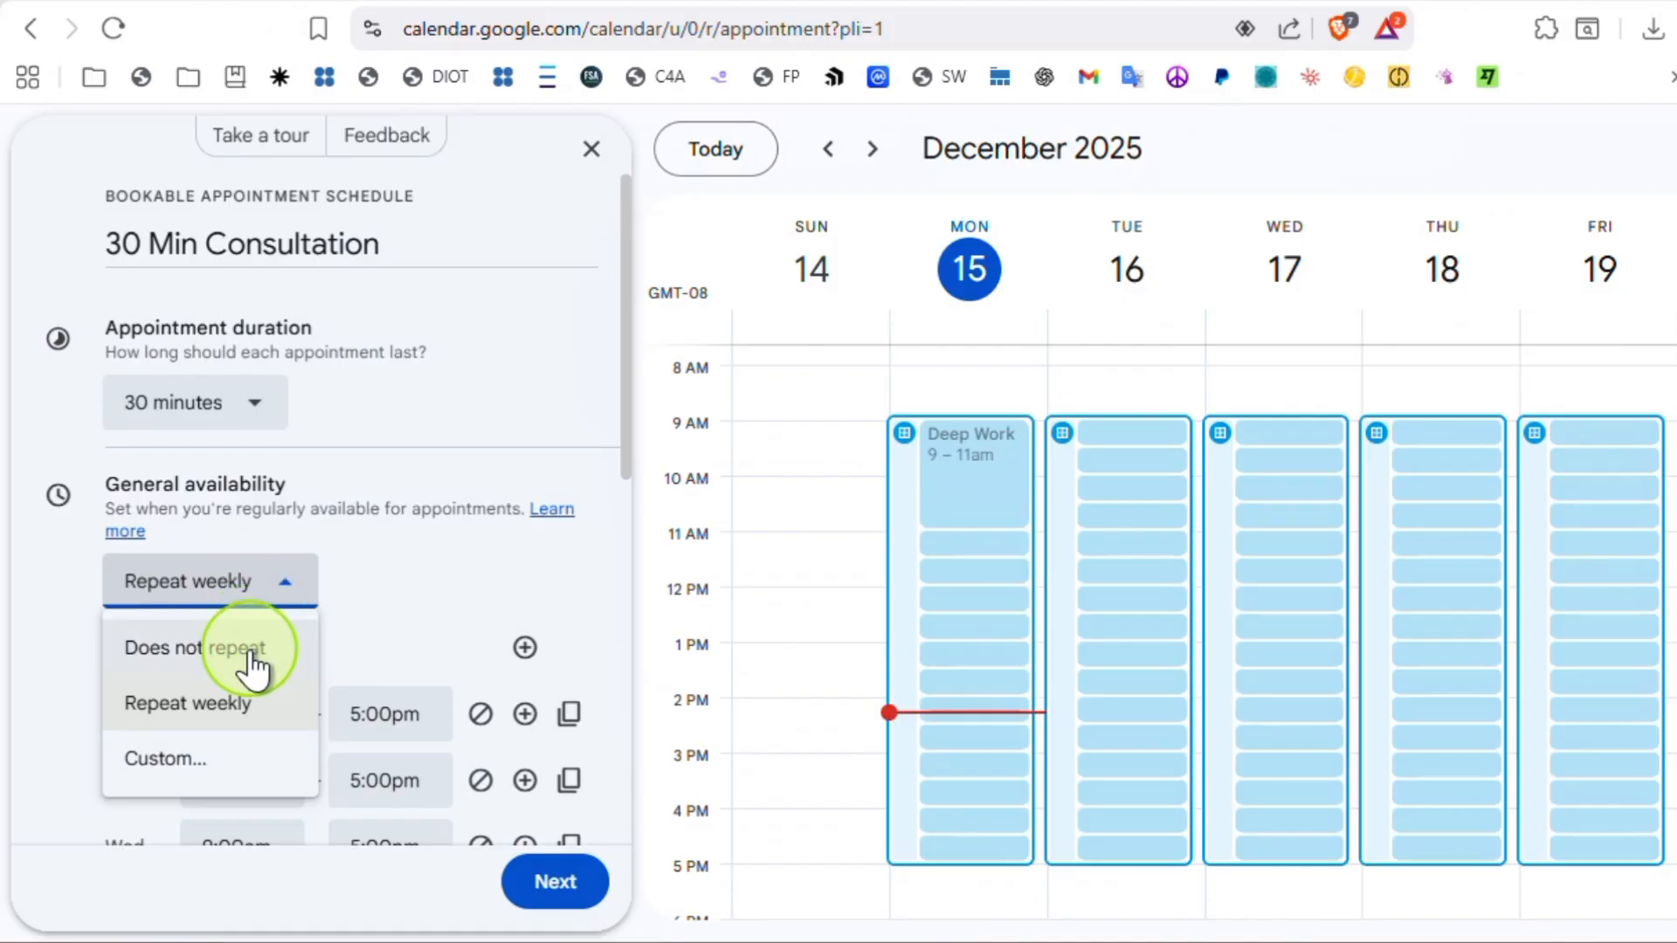
pyautogui.click(252, 662)
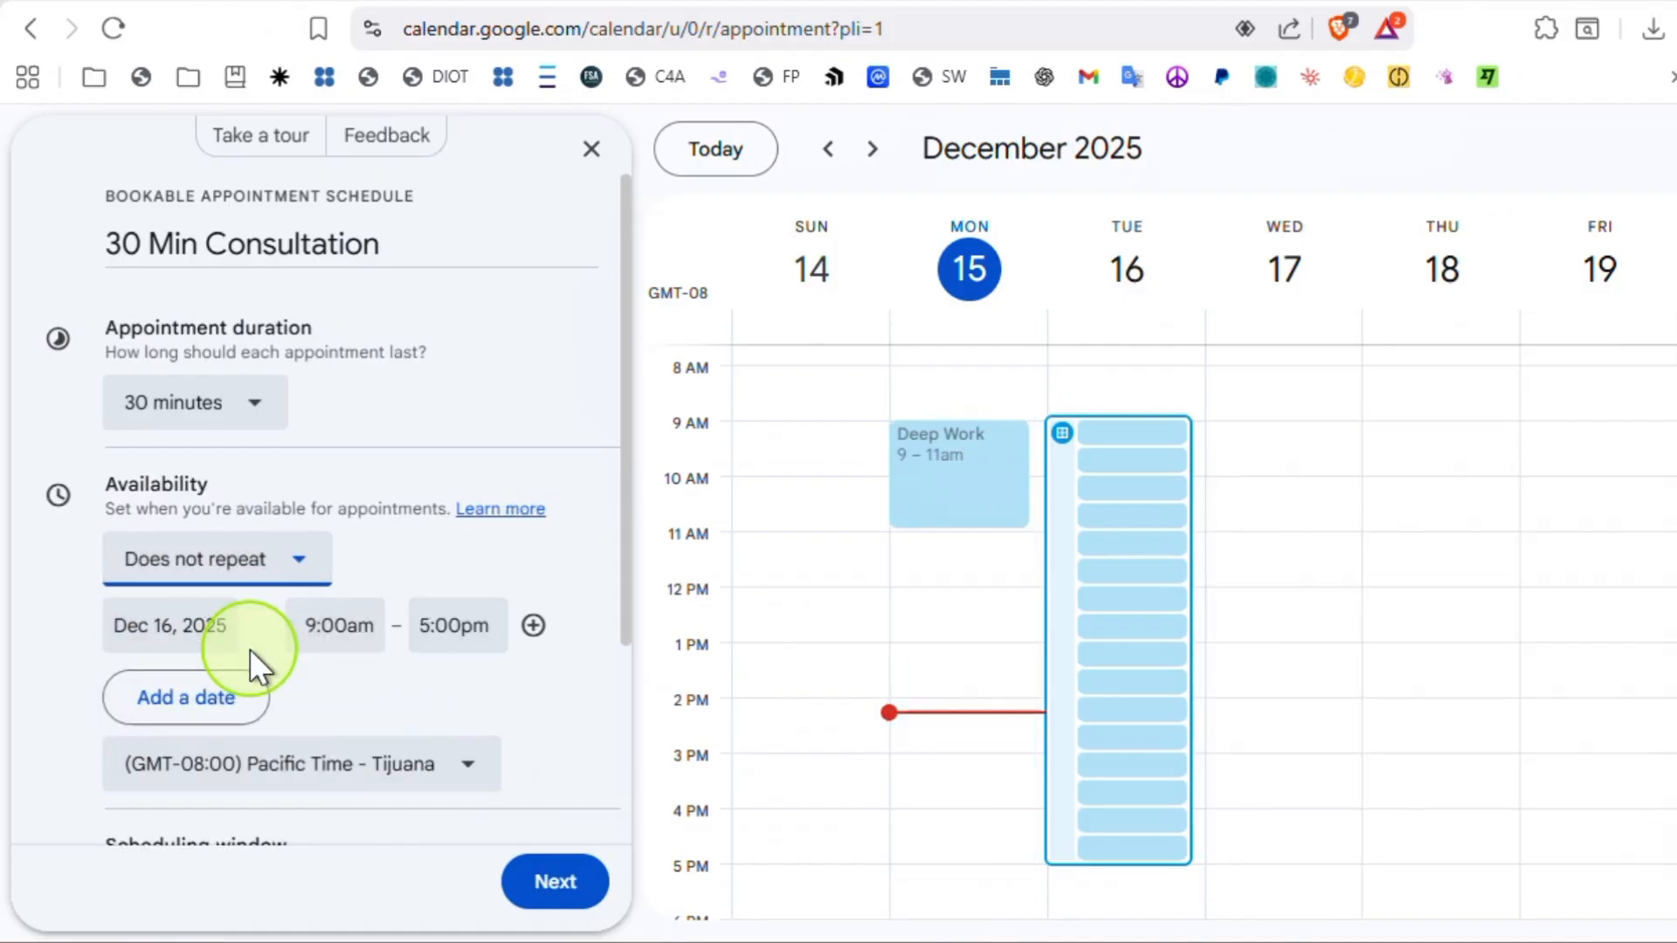
pyautogui.click(534, 627)
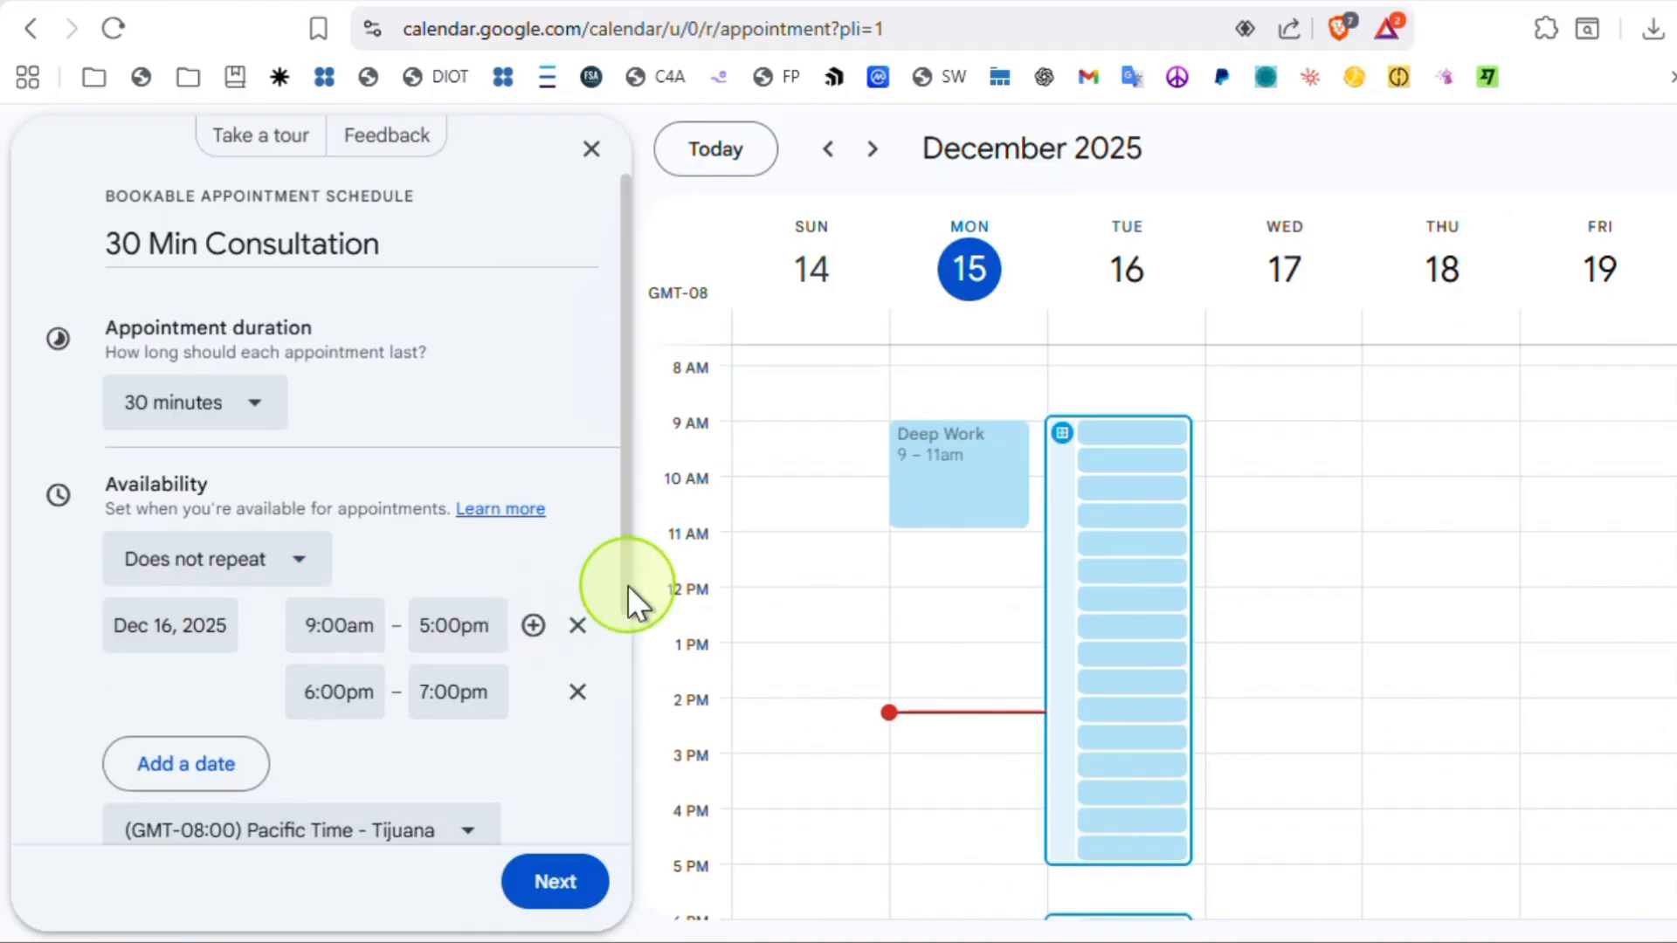
# Step: Review the scheduling window, then enable a 30-minute buffer time and a maximum of 4 bookings per day
pyautogui.moveTo(627, 584); pyautogui.dragTo(616, 837)
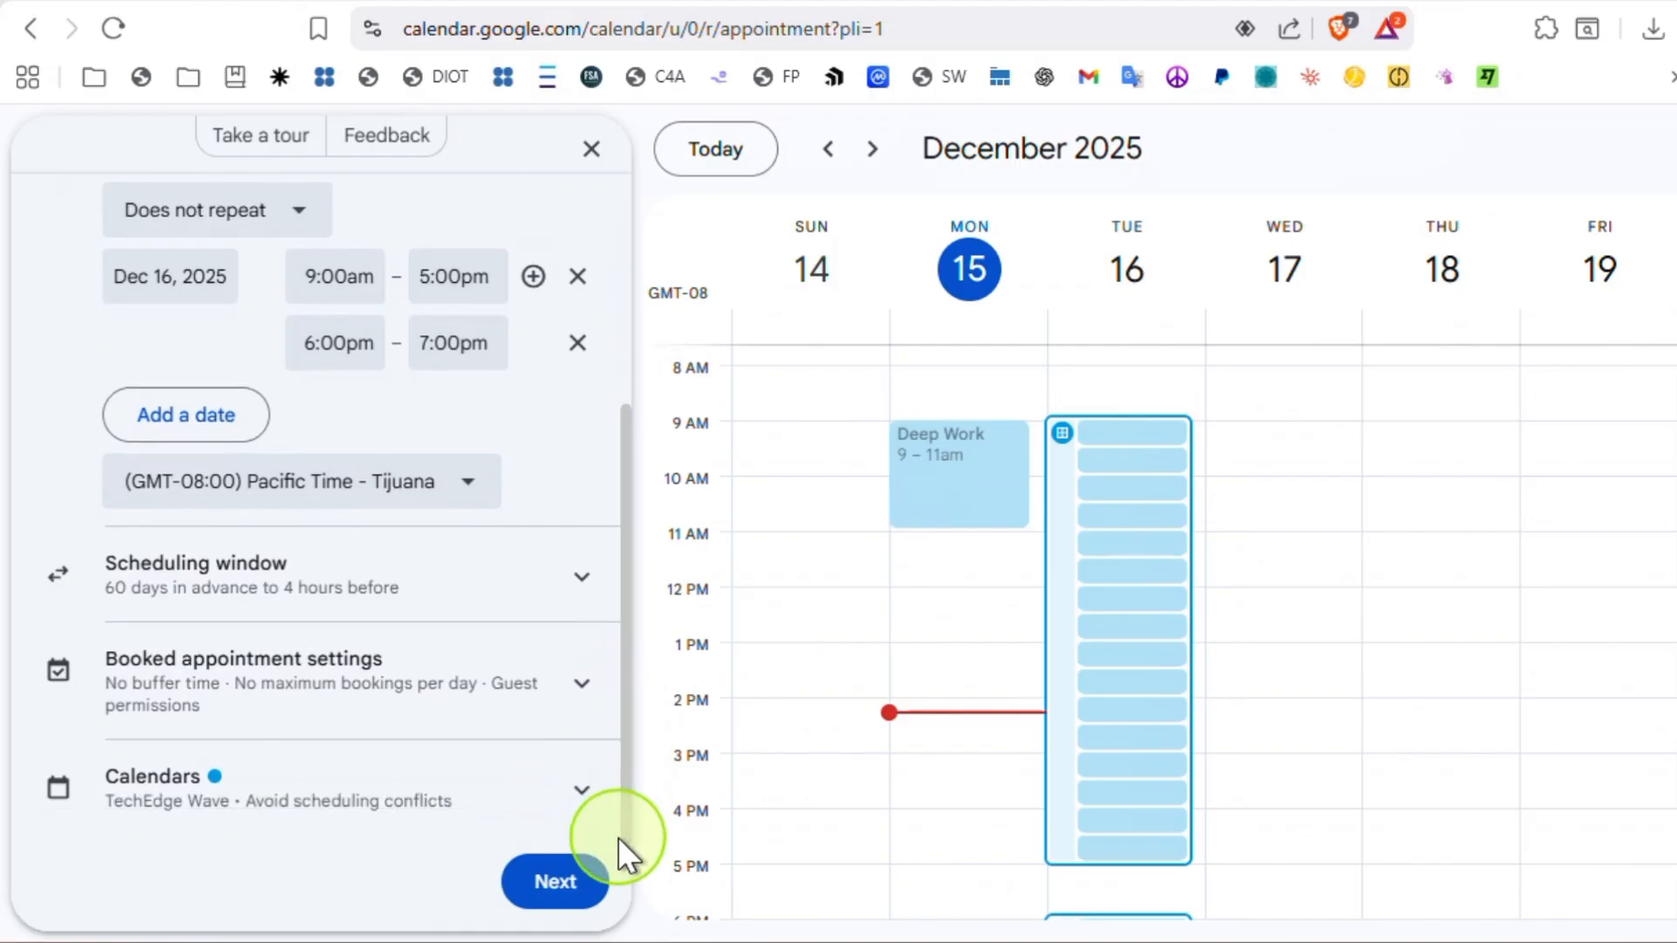
pyautogui.click(569, 603)
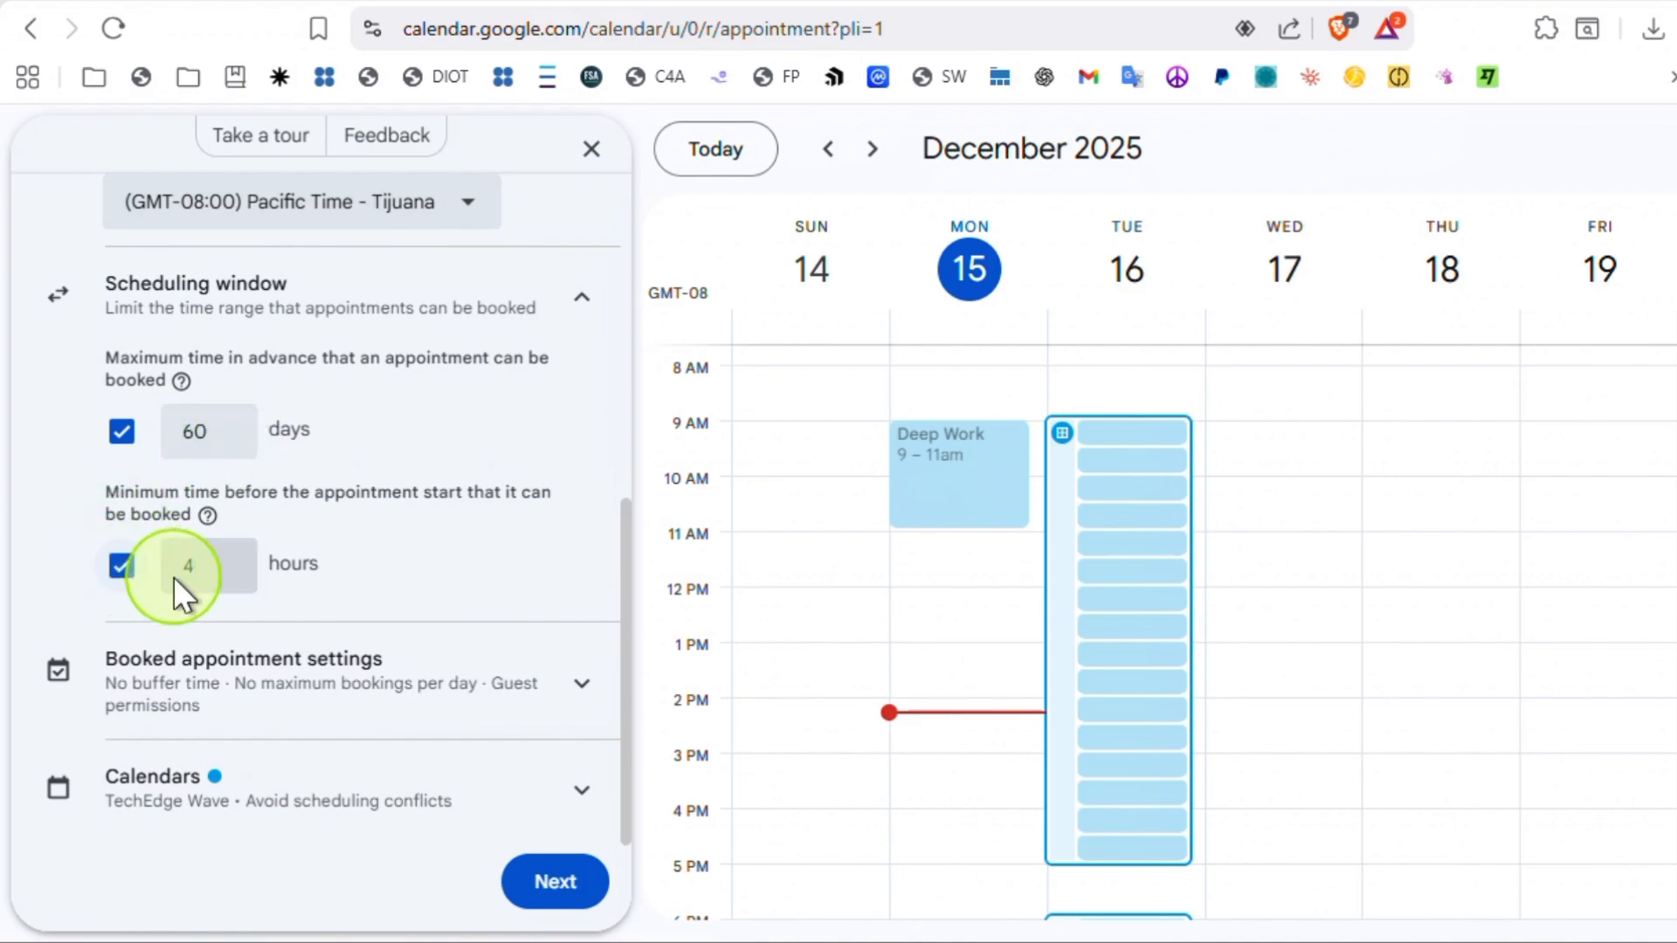
pyautogui.click(244, 683)
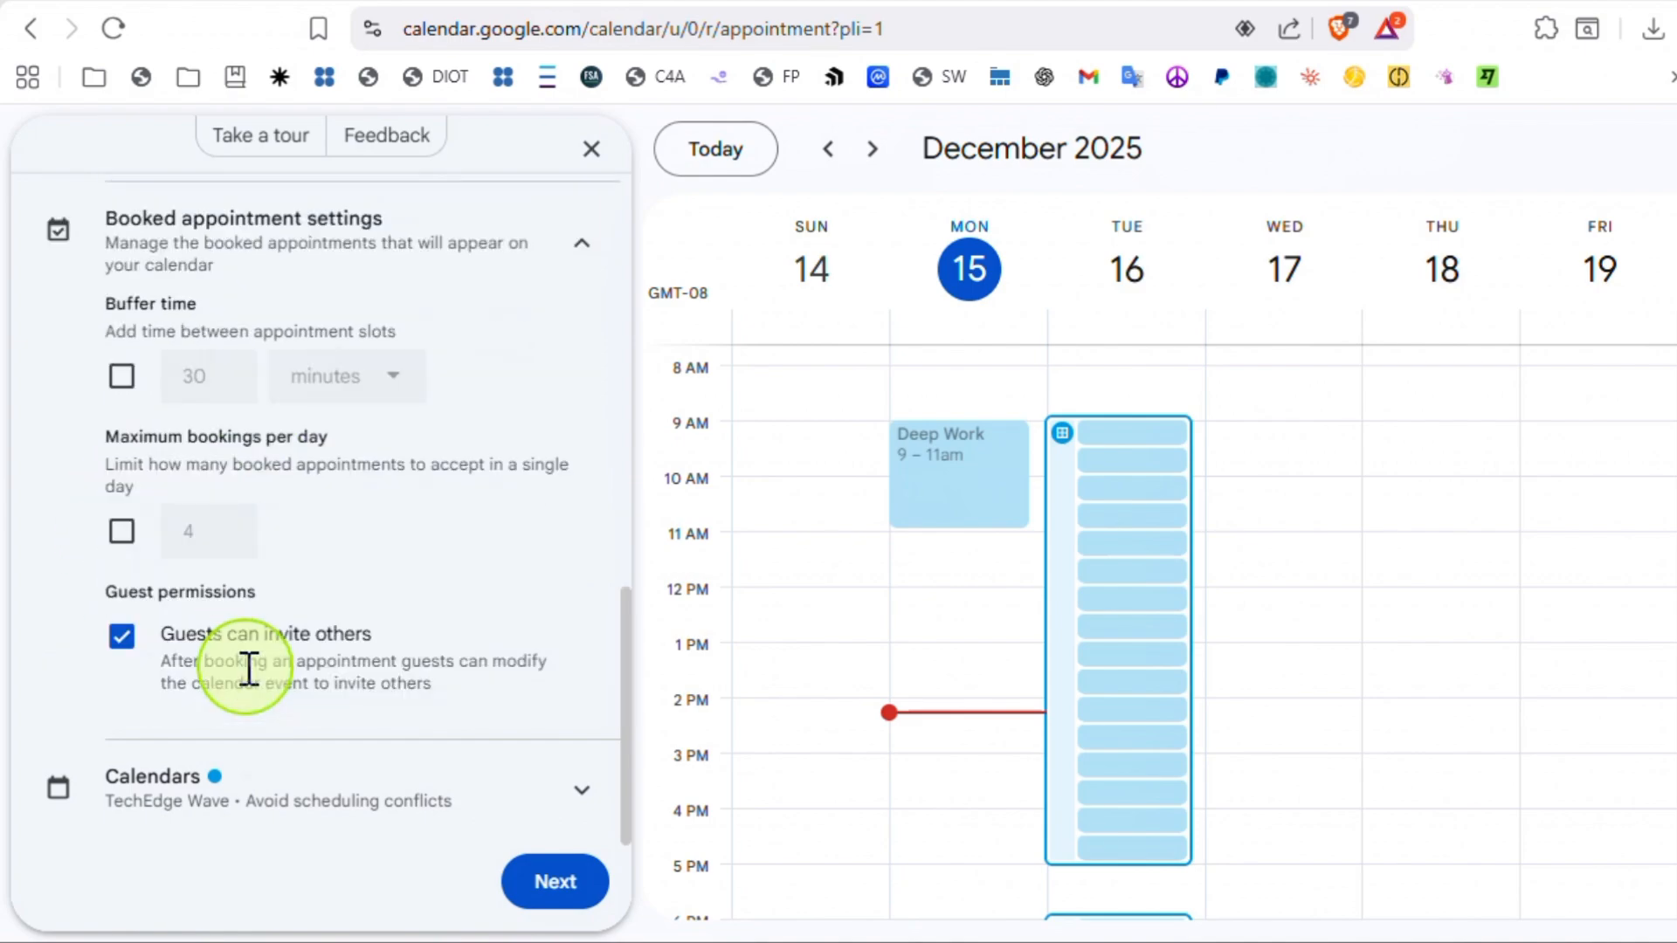
pyautogui.click(122, 382)
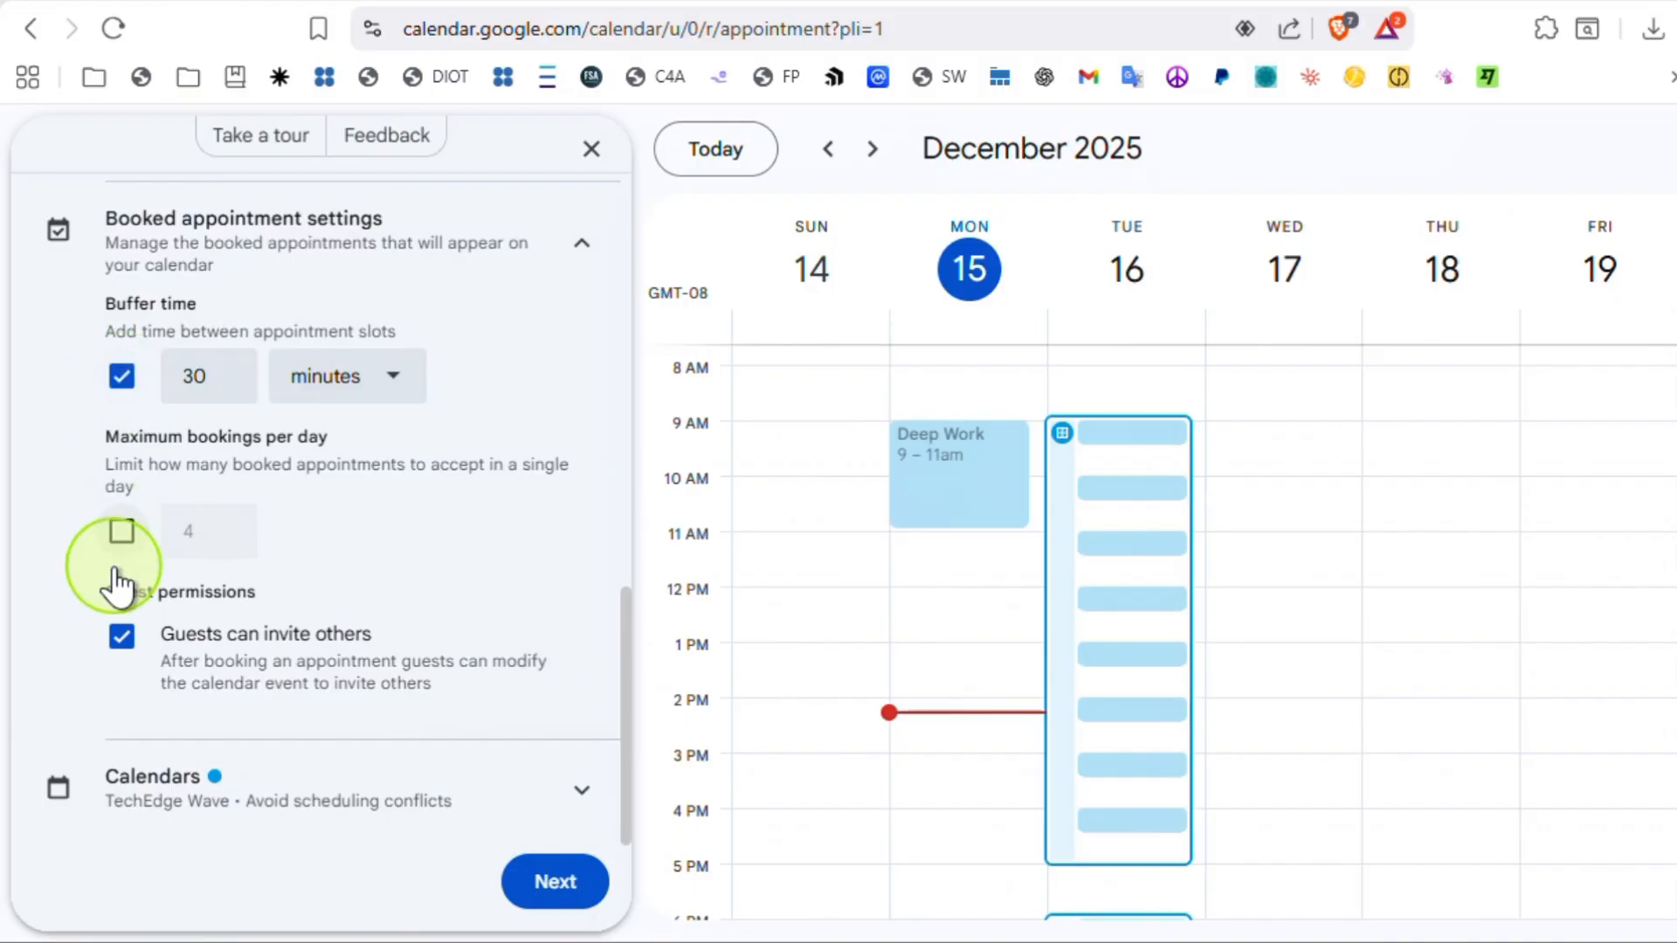
pyautogui.click(118, 534)
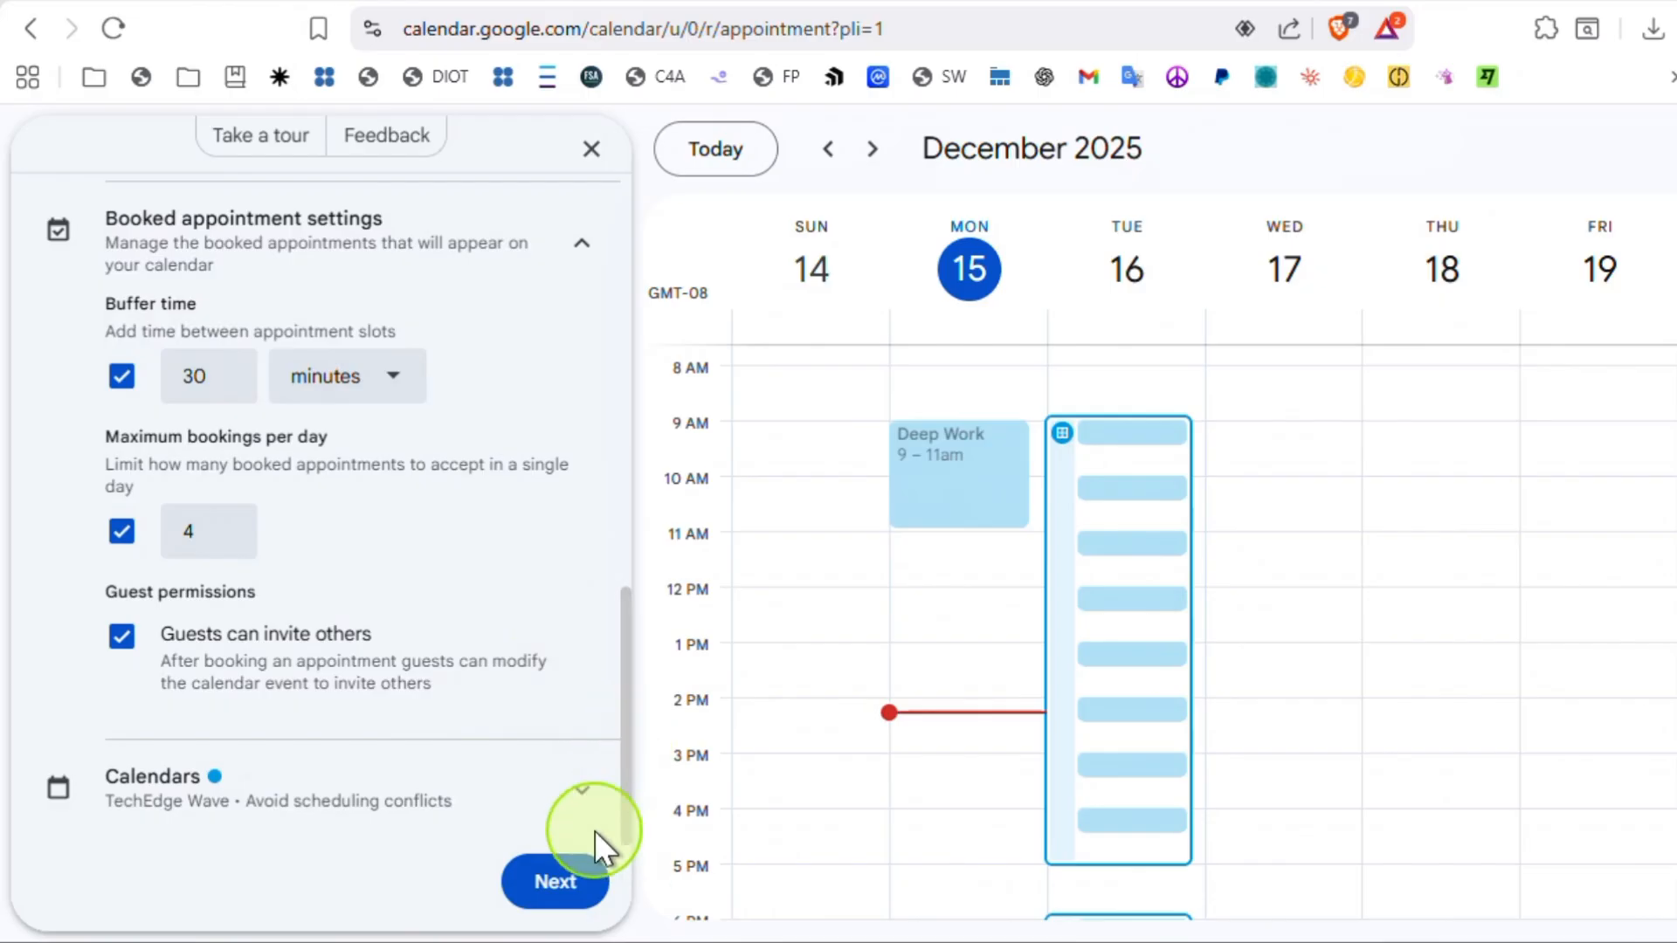
# Step: Color the 30 Min Consultation schedule red, save it and copy its booking page link
pyautogui.click(461, 791)
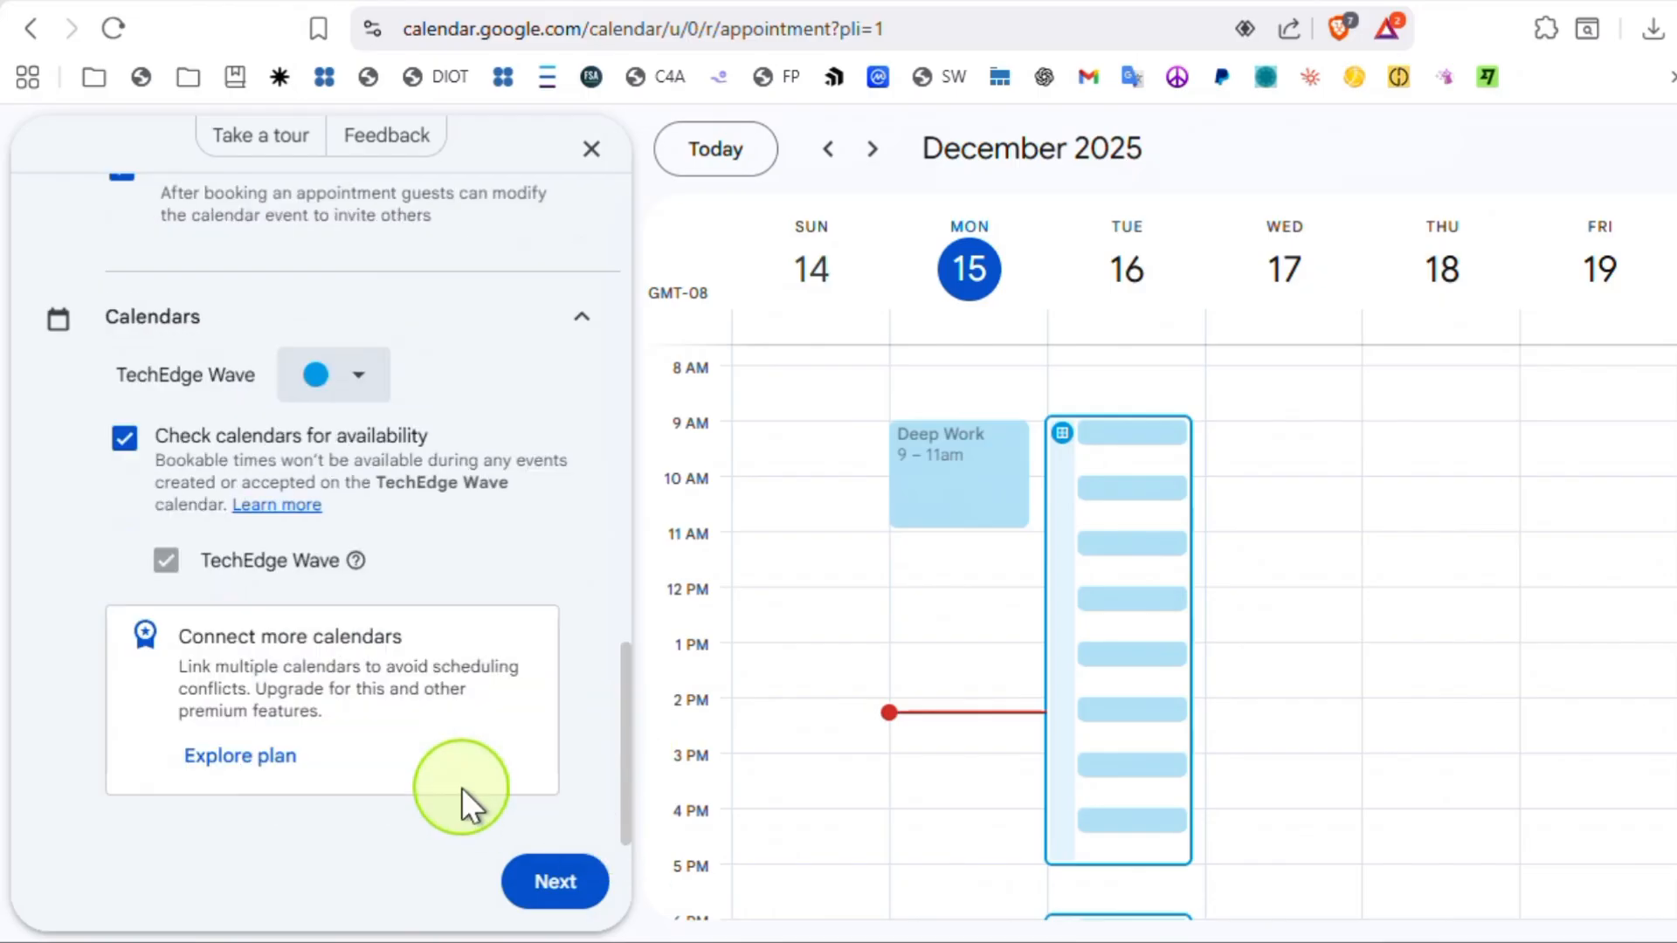
pyautogui.click(345, 380)
pyautogui.click(305, 372)
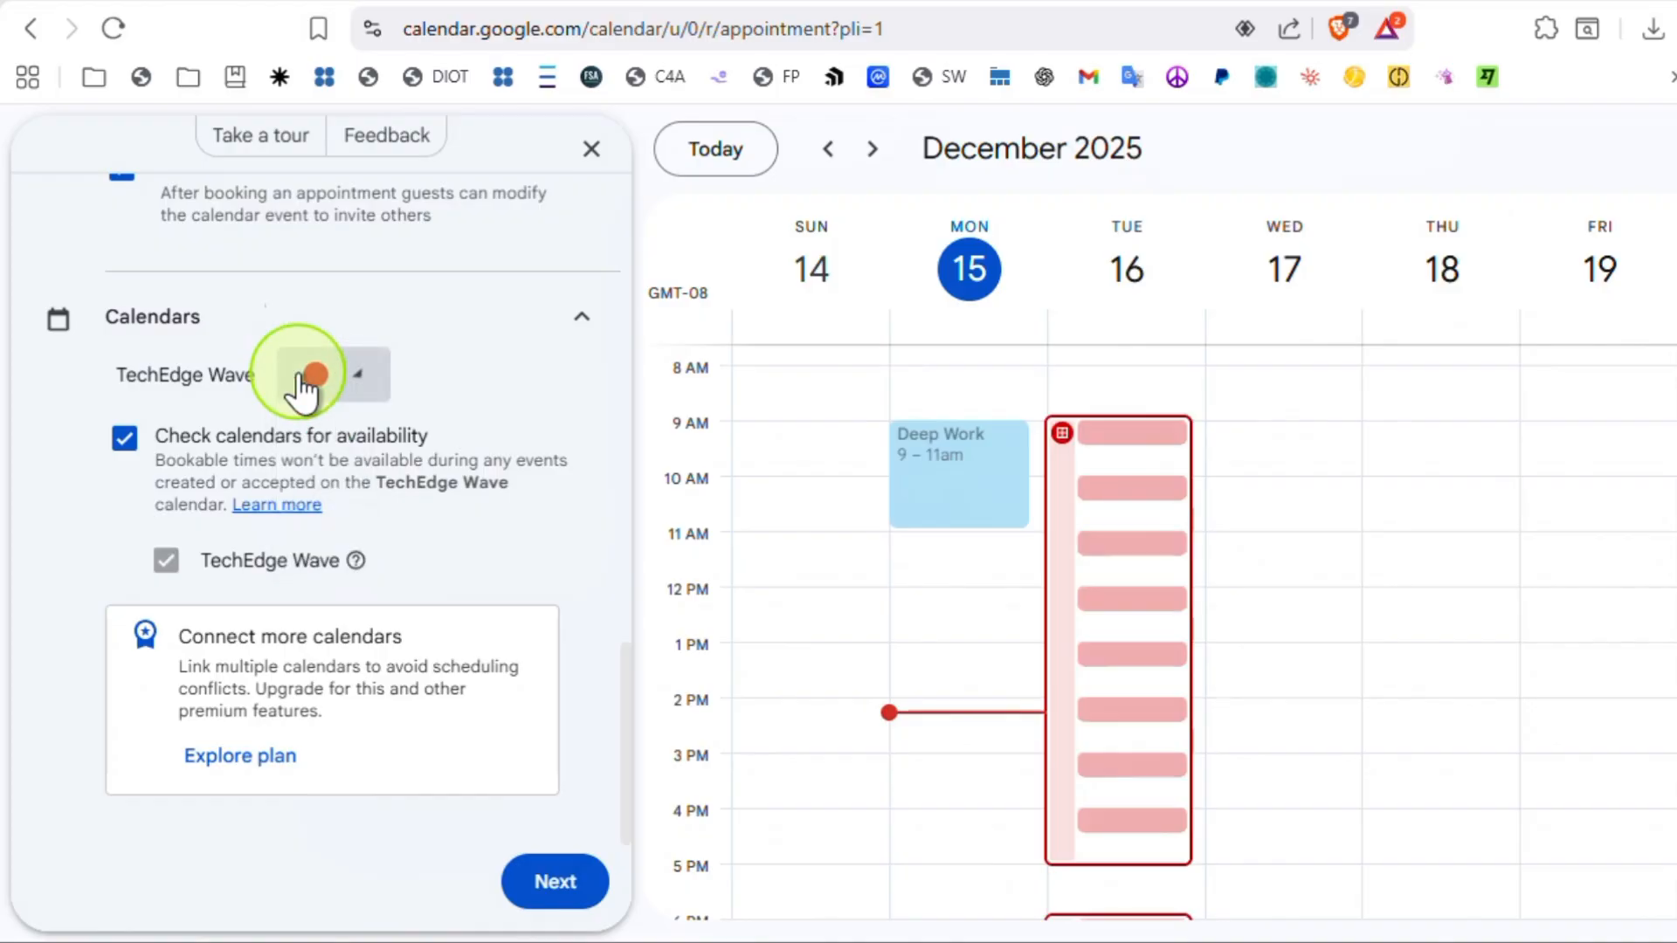
pyautogui.click(543, 885)
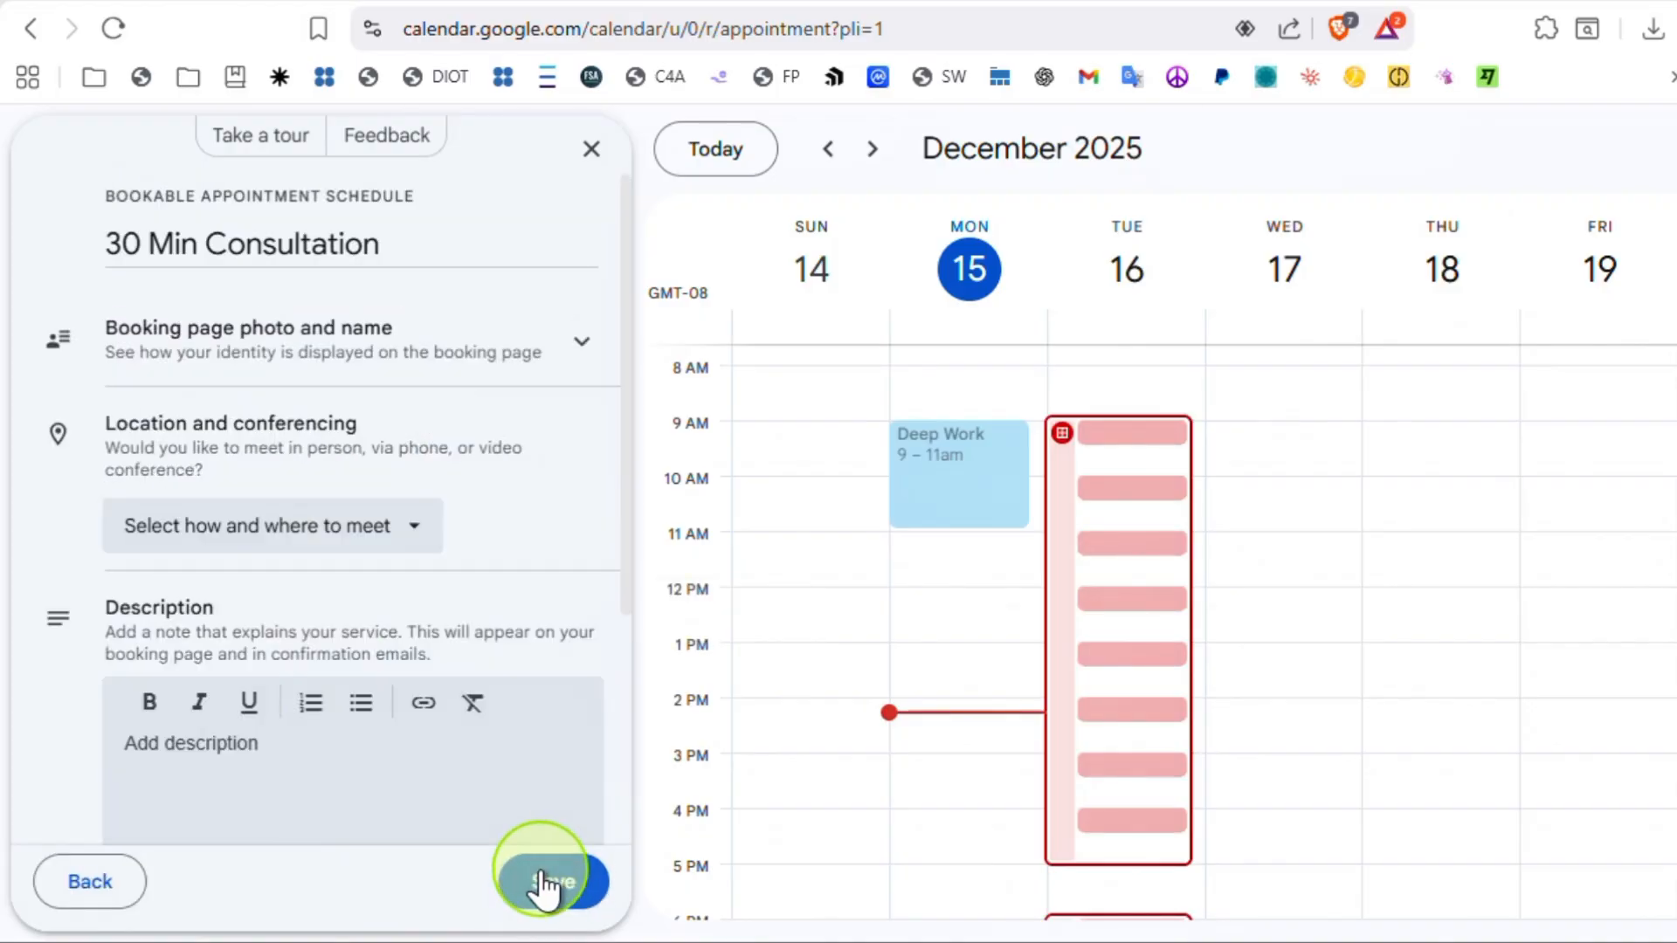
pyautogui.click(543, 882)
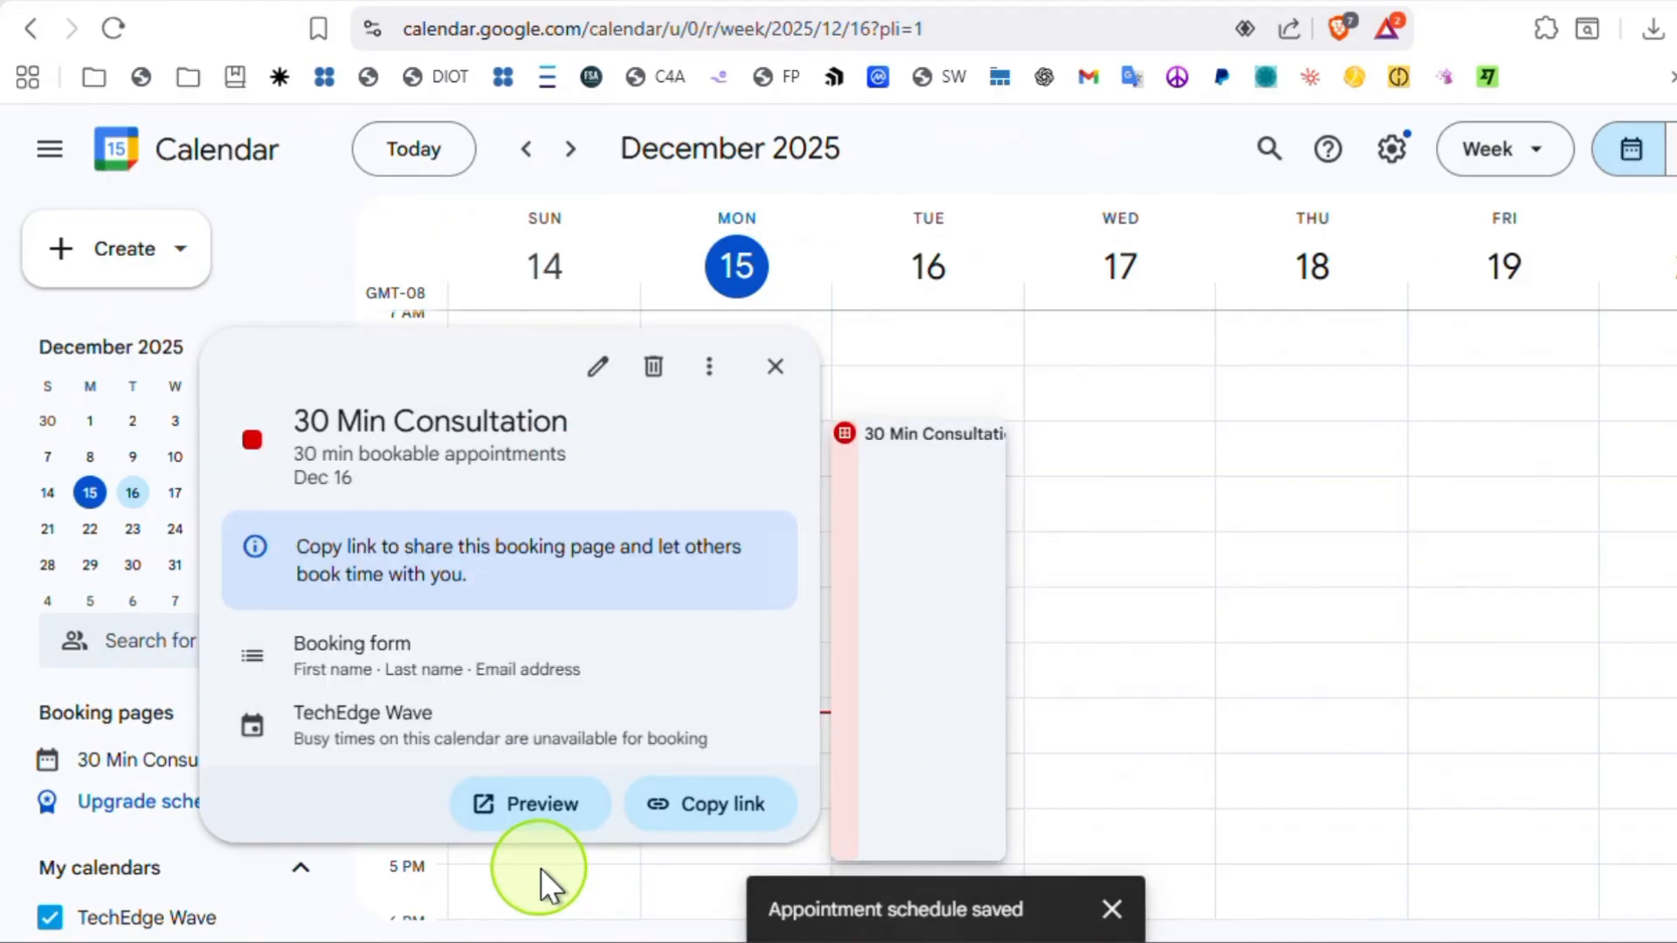
pyautogui.click(699, 812)
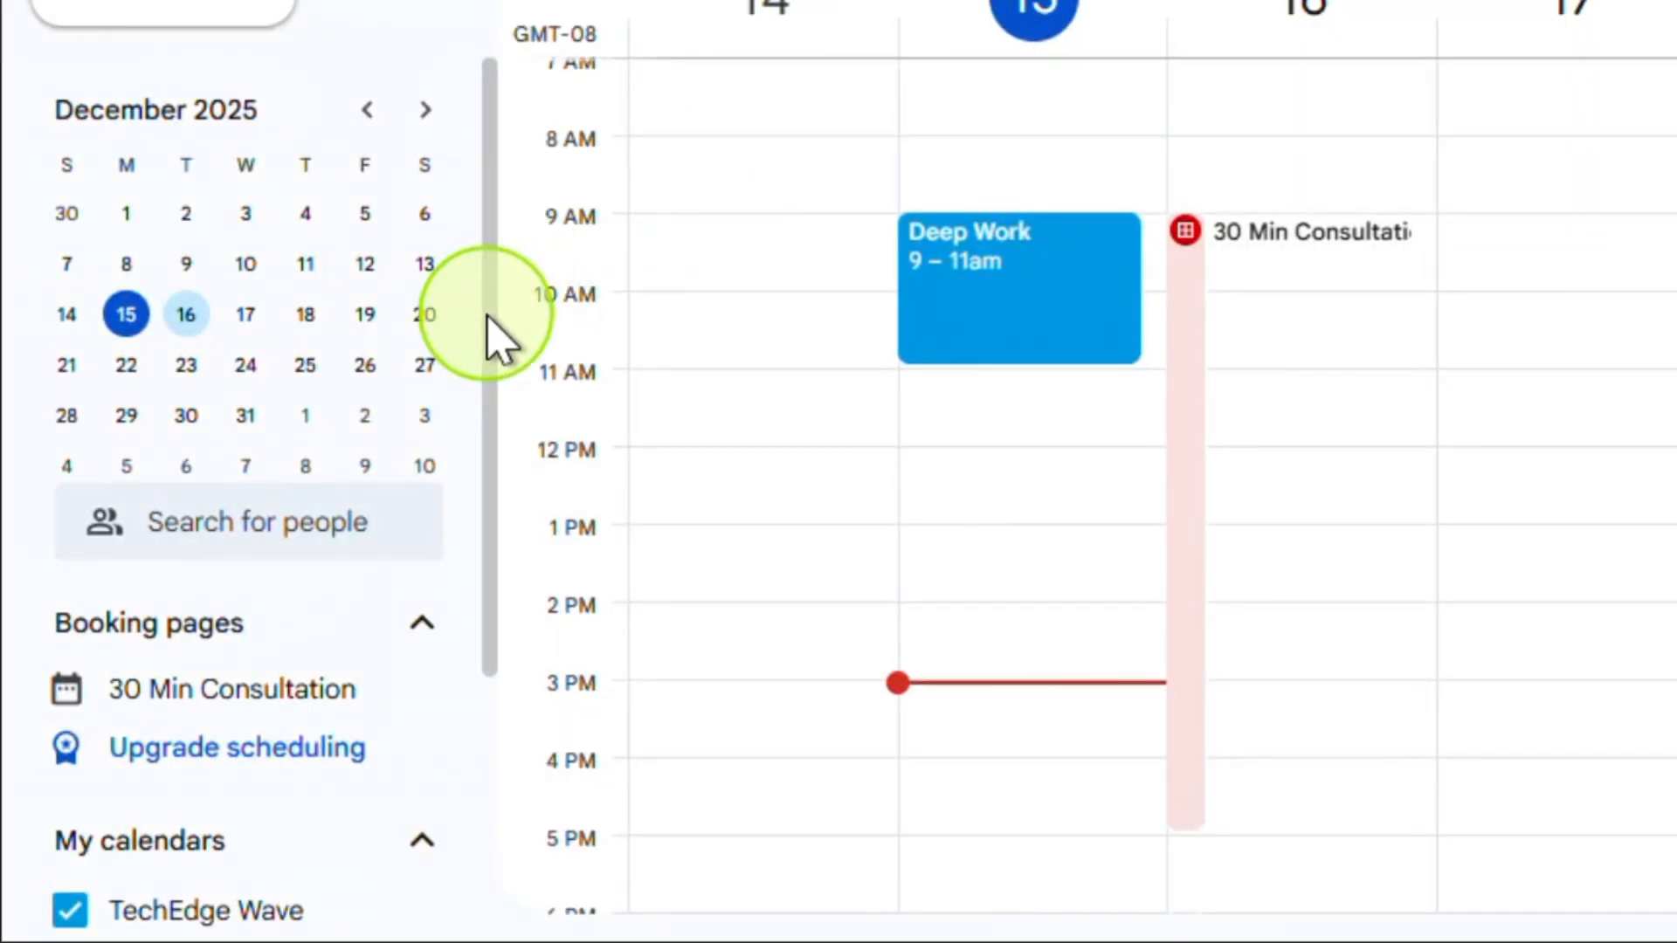
# Step: Create a new calendar named Client Projects with the description N/A
pyautogui.moveTo(498, 468); pyautogui.dragTo(491, 781)
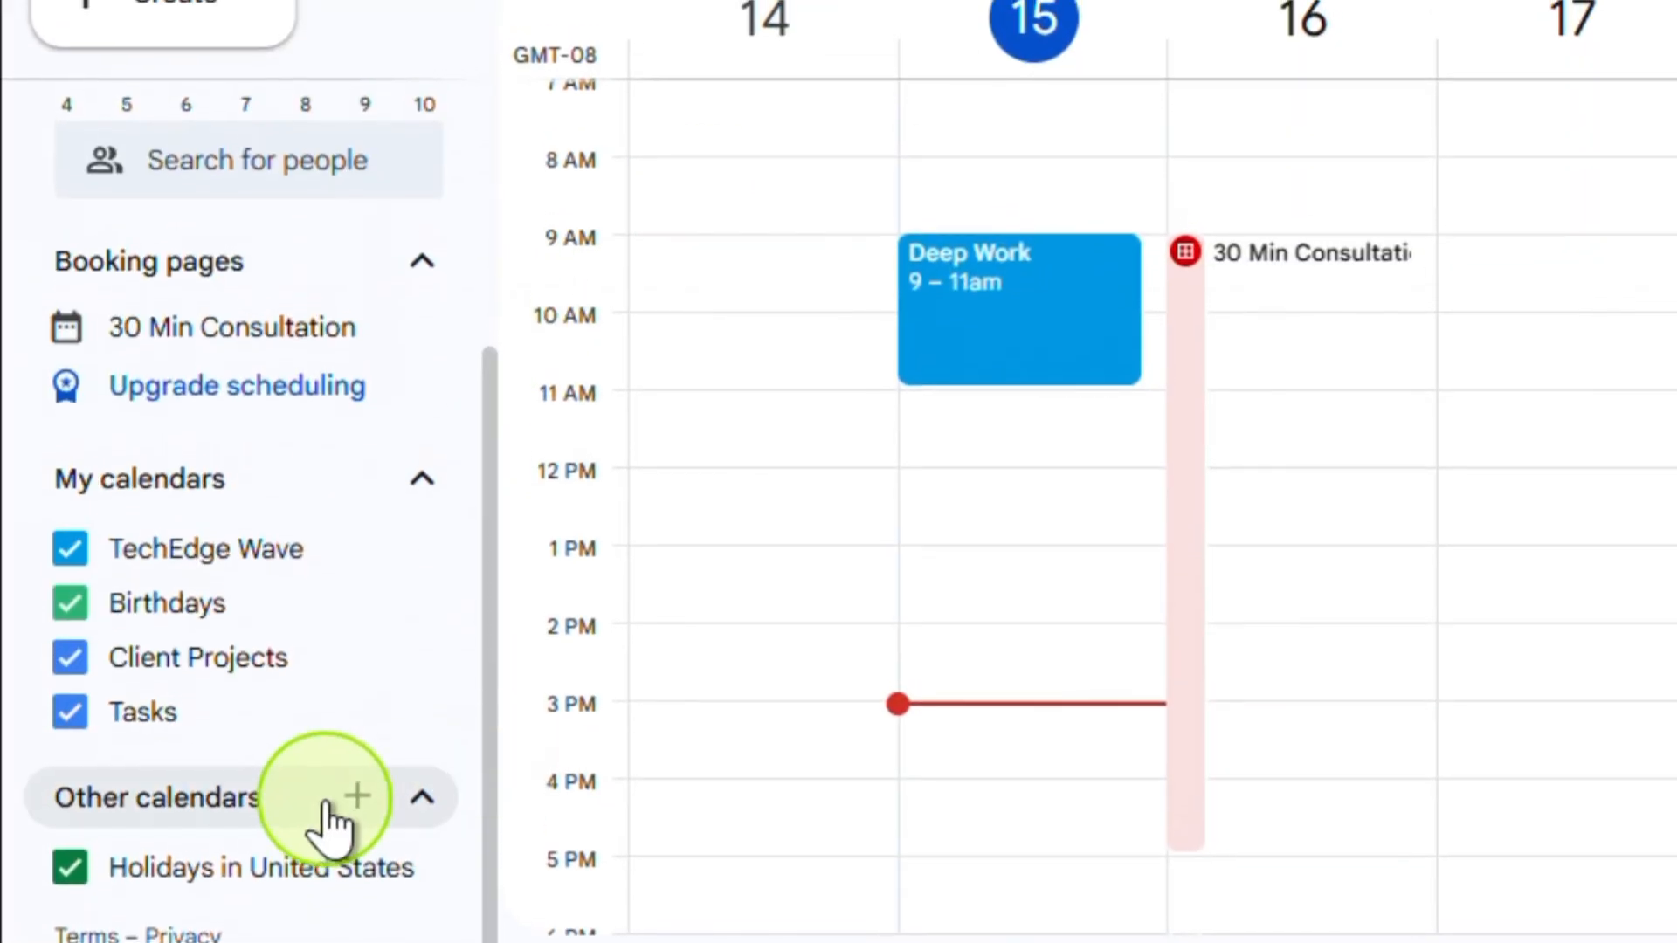
pyautogui.click(357, 819)
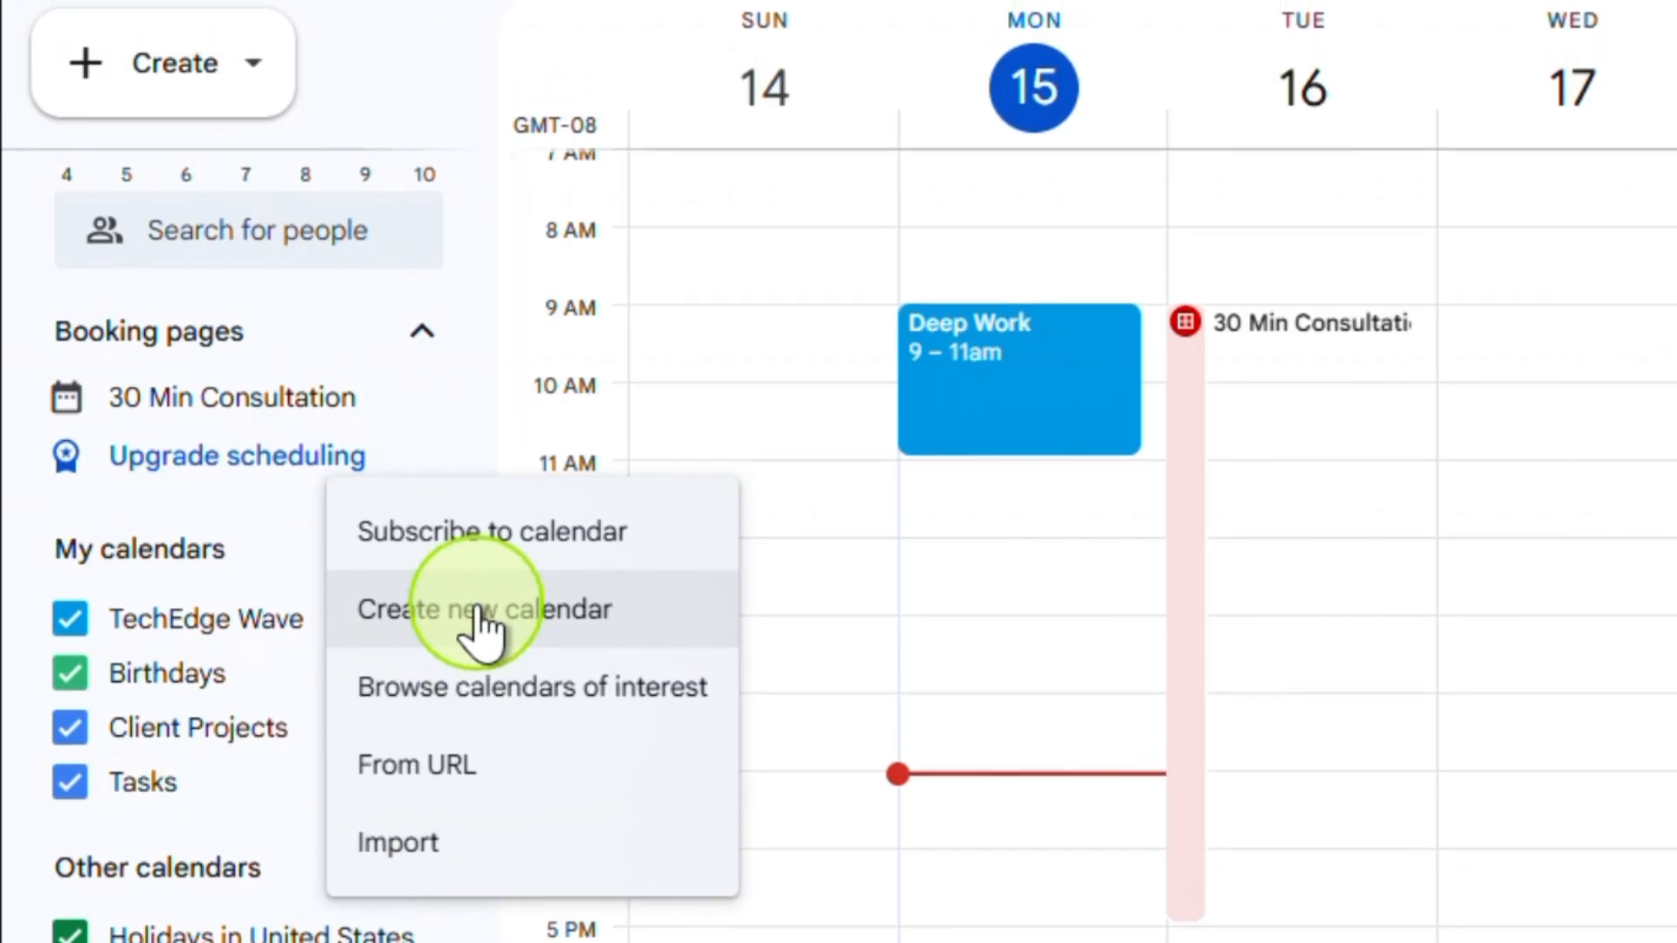
pyautogui.click(479, 622)
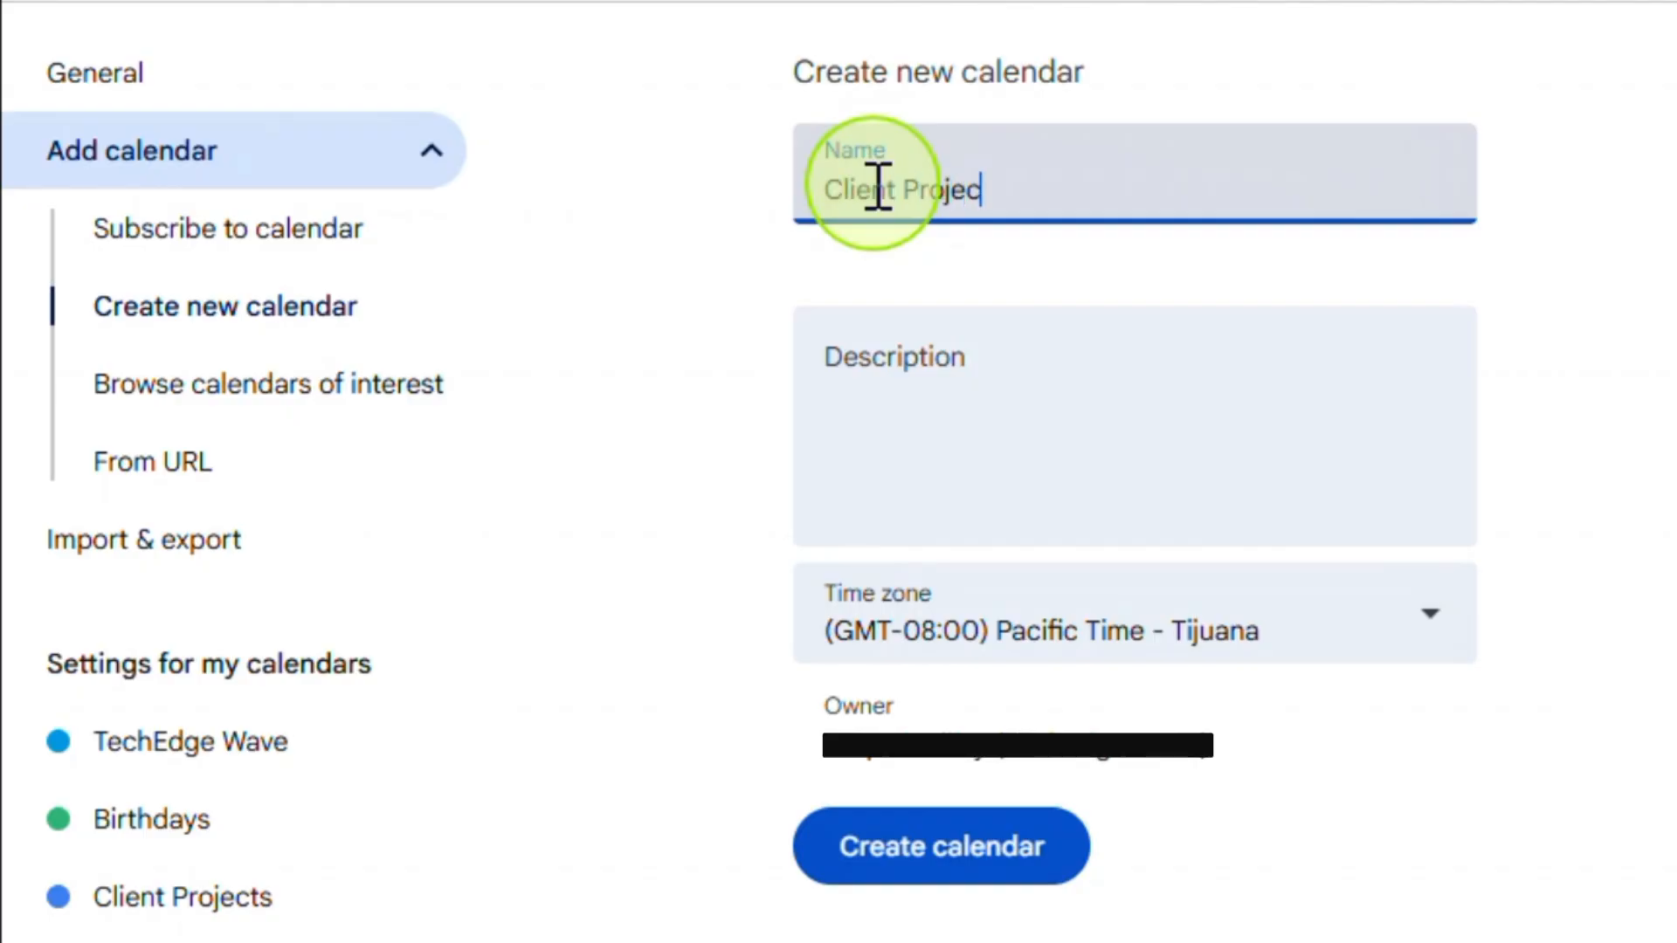
pyautogui.click(929, 374)
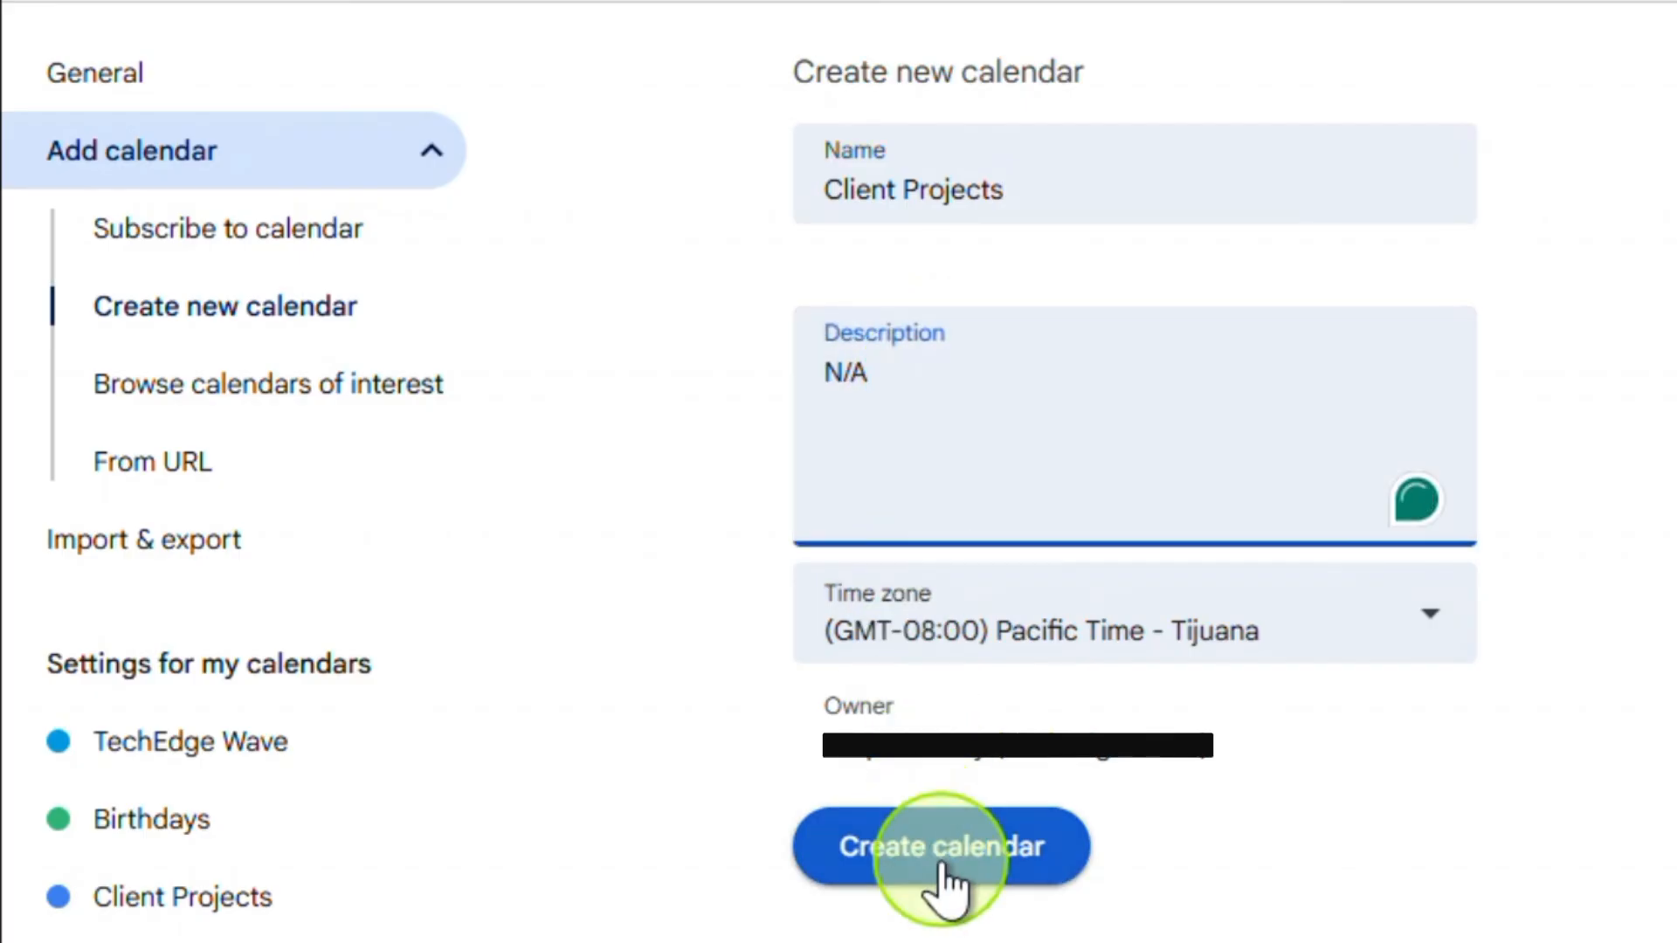
pyautogui.click(953, 882)
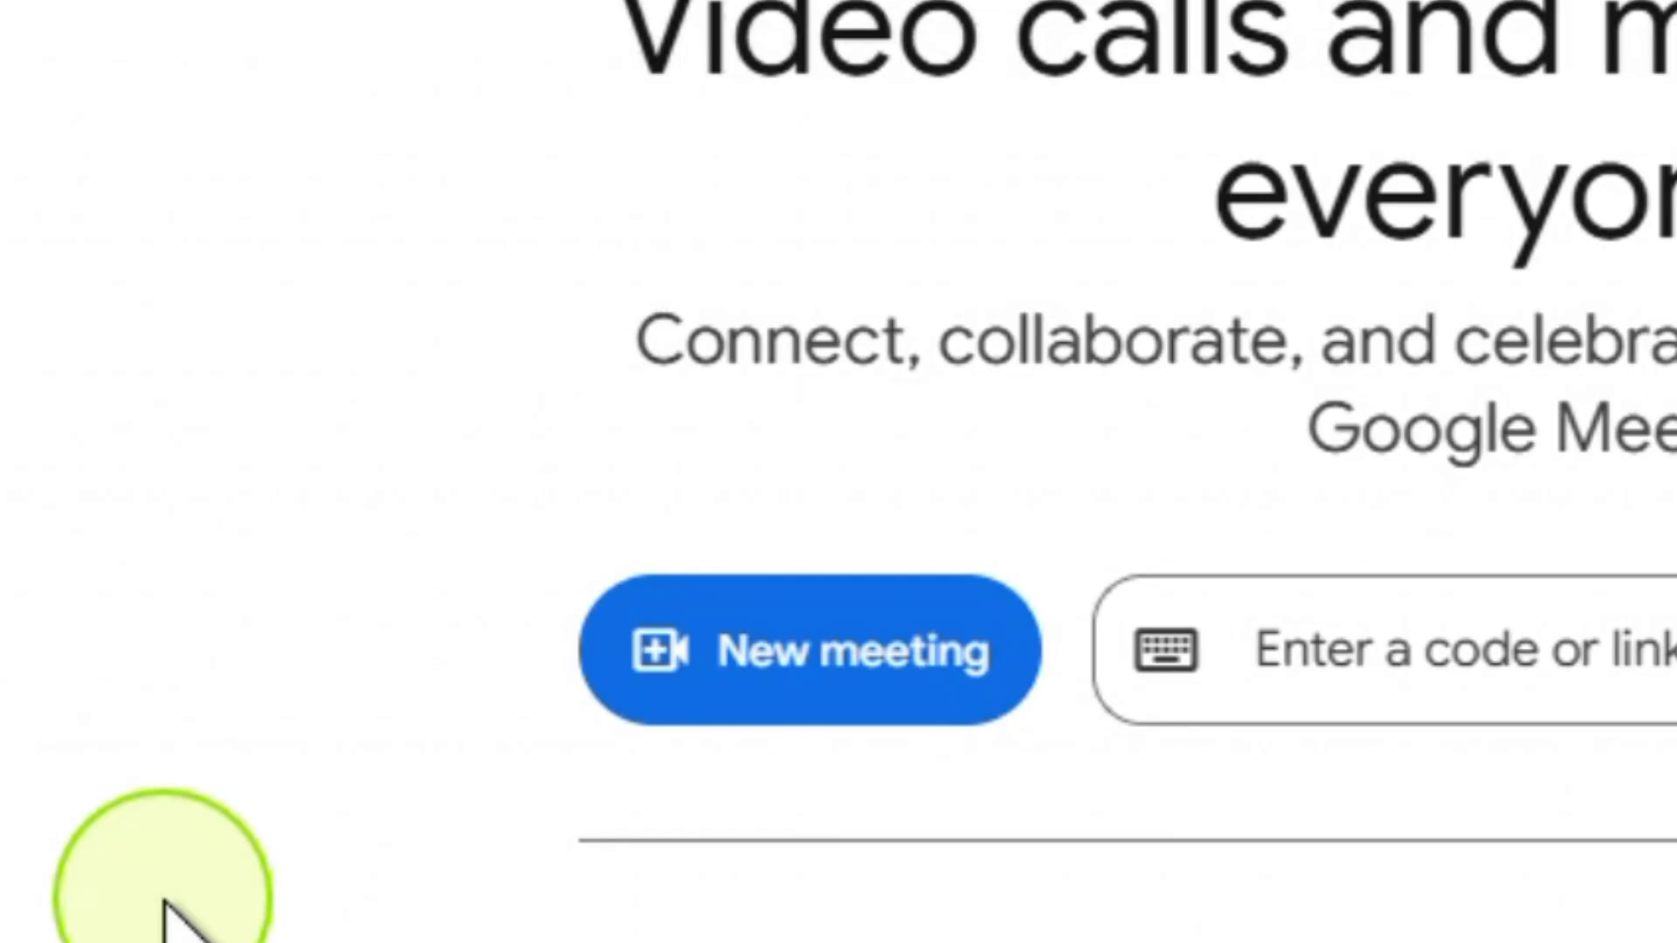
# Step: Switch to Google Meet and start an instant meeting
pyautogui.click(742, 676)
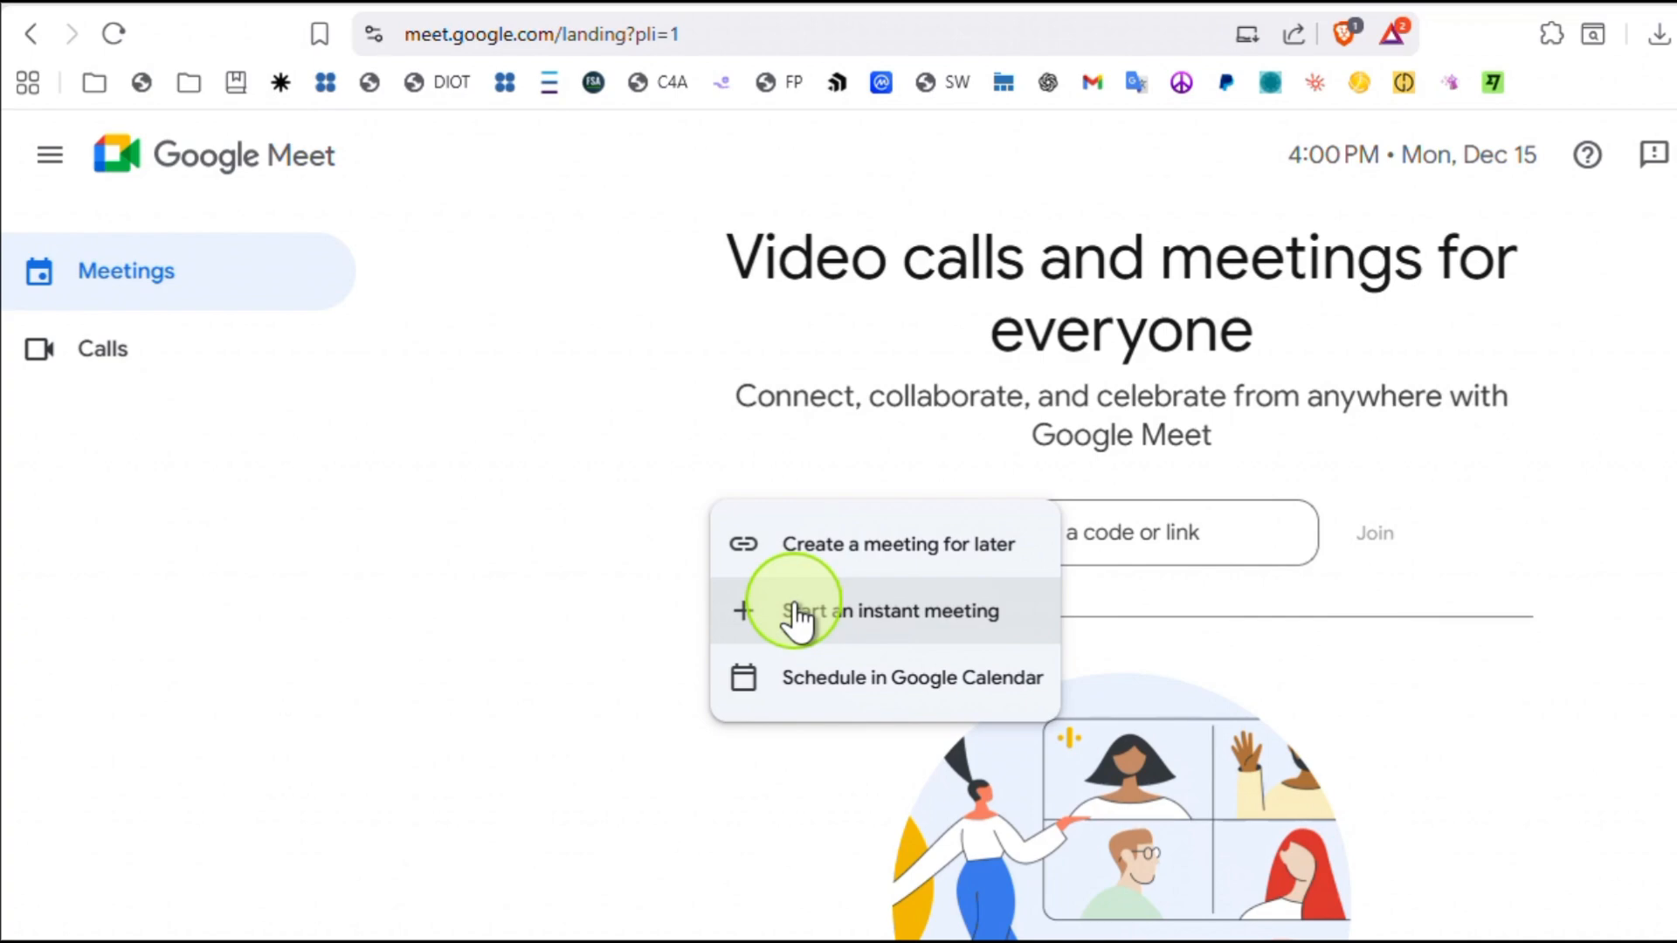
pyautogui.click(795, 605)
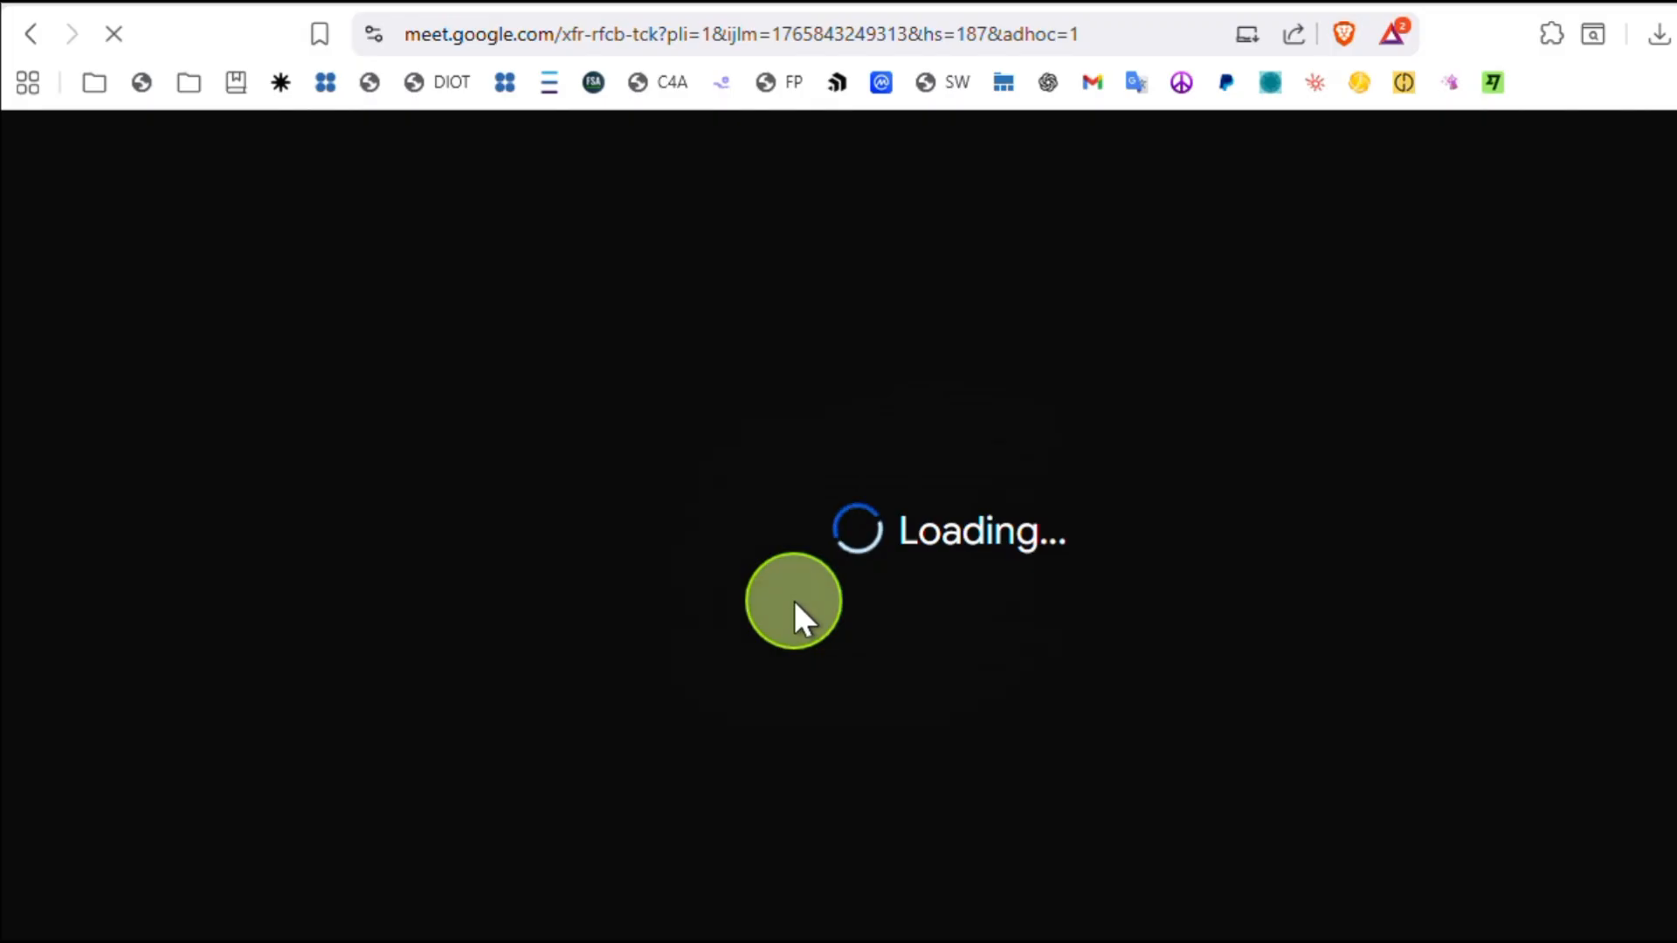